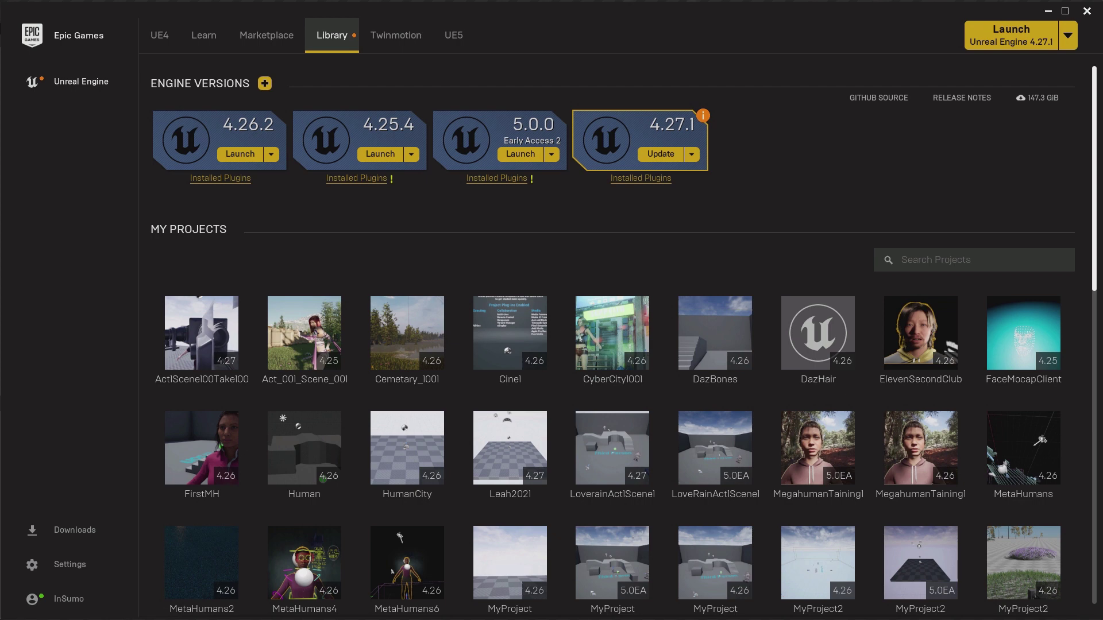
Launch Unreal Engine 4.26.2 and start a new Games project from the Third Person template.
click(240, 154)
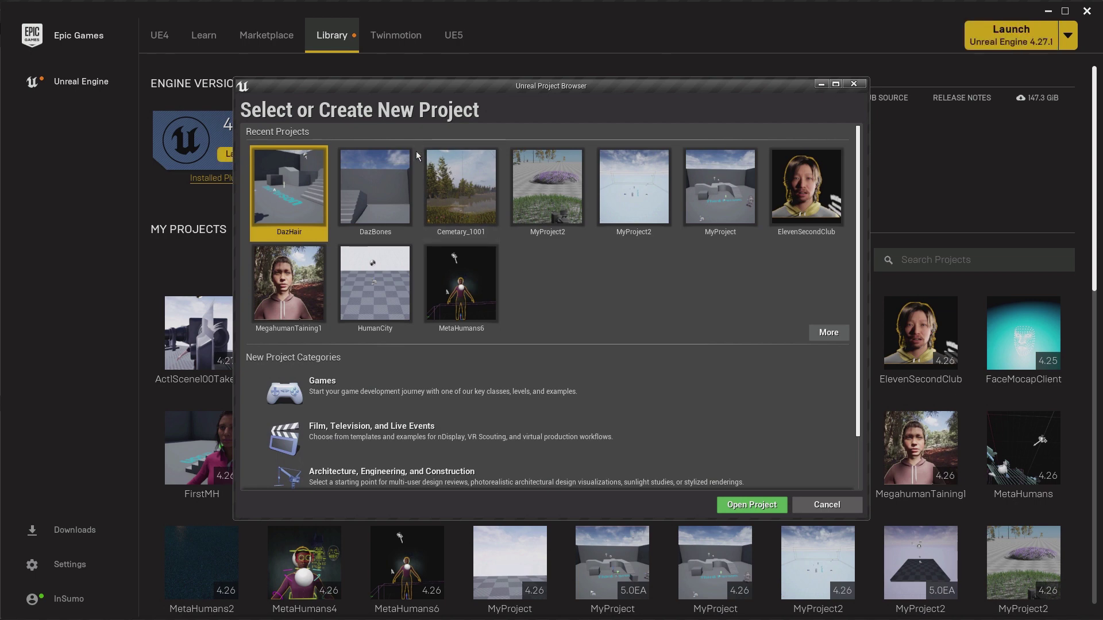
click(340, 395)
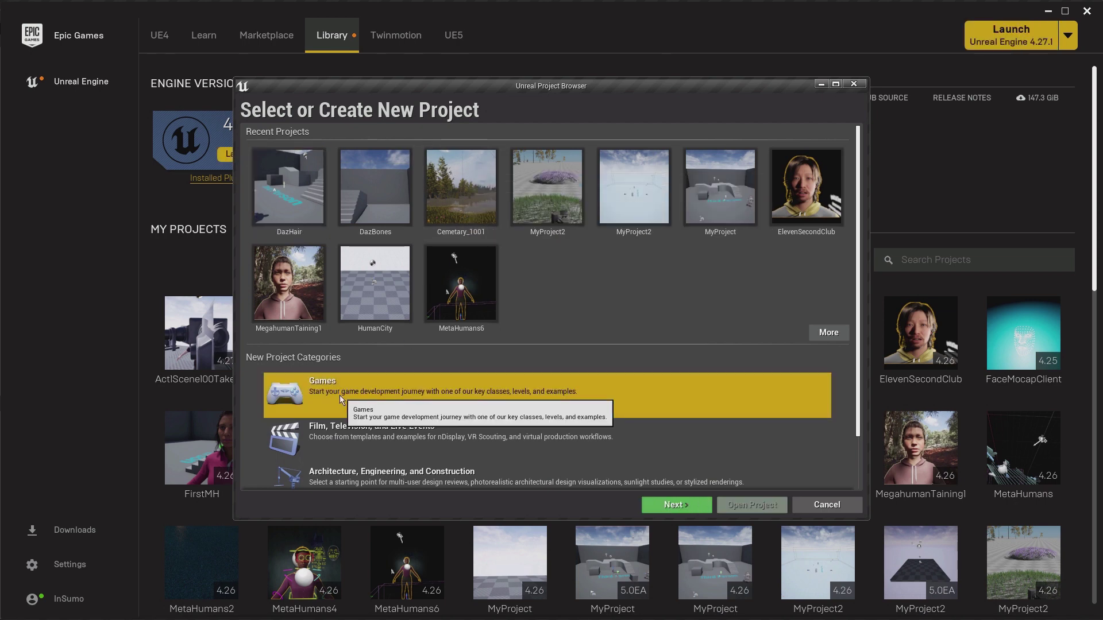
click(689, 505)
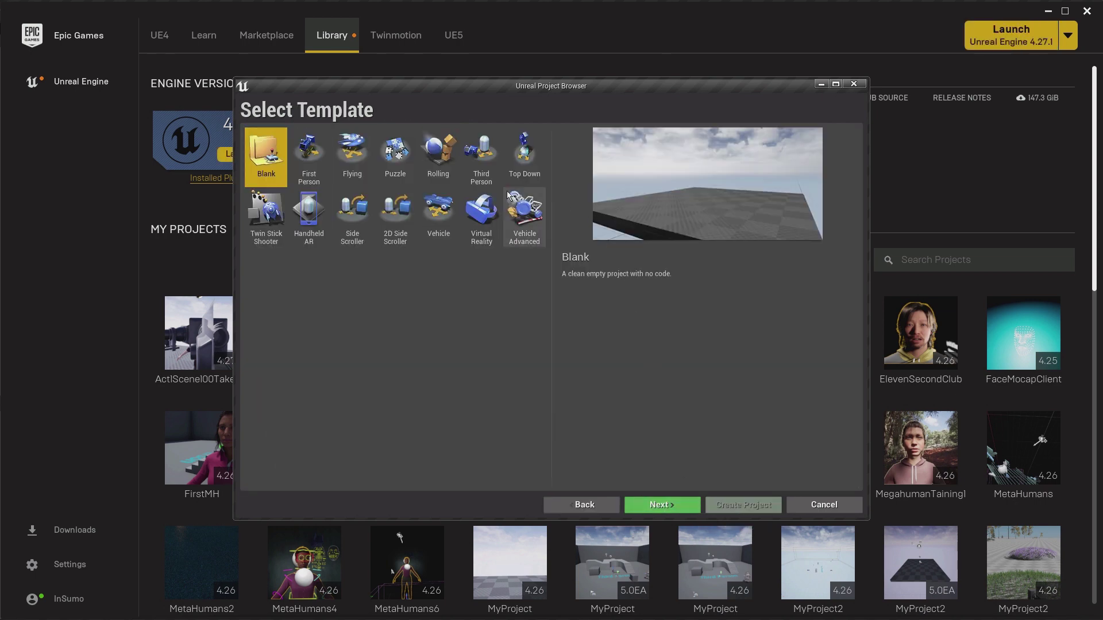
click(489, 162)
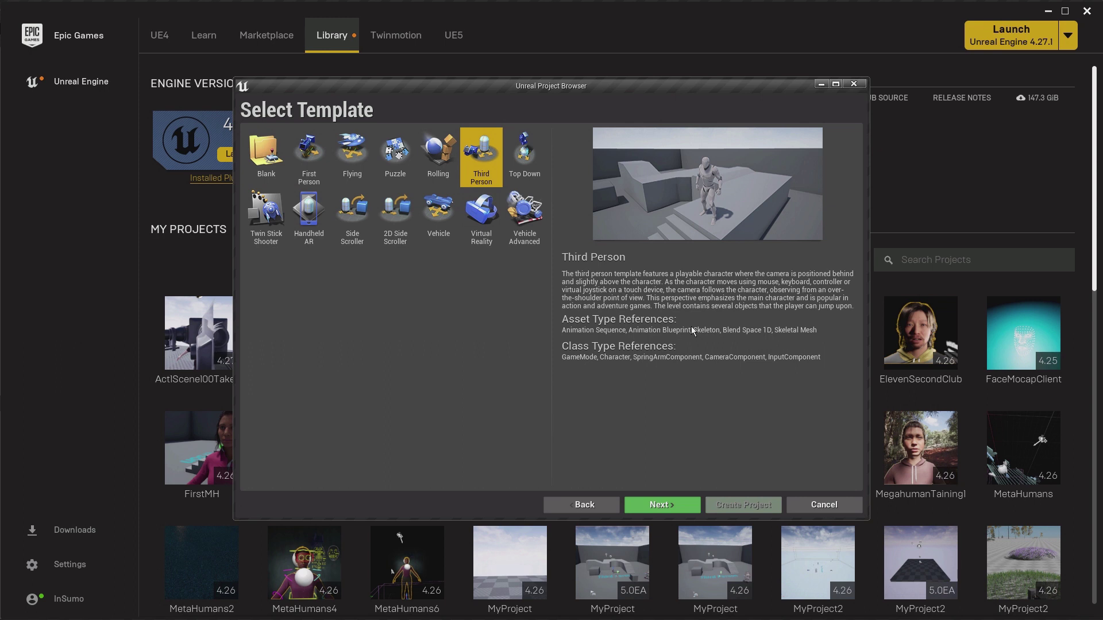
click(667, 504)
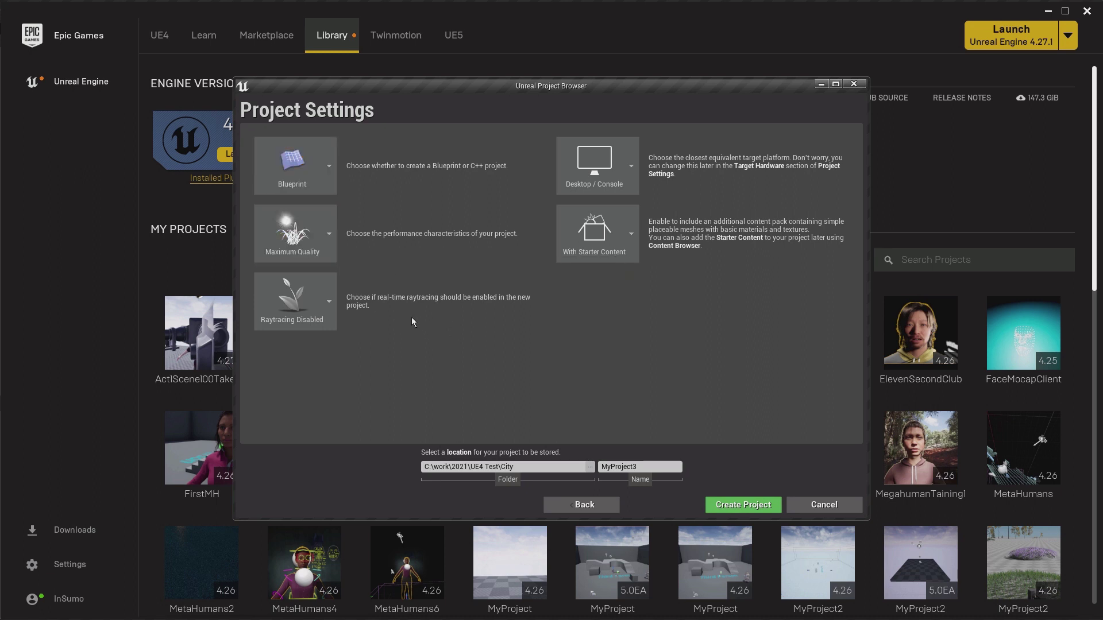
Keep the starter content, name the new project DazHairFix, and cancel its creation.
click(592, 259)
drag(646, 468, 599, 475)
text(DazHair)
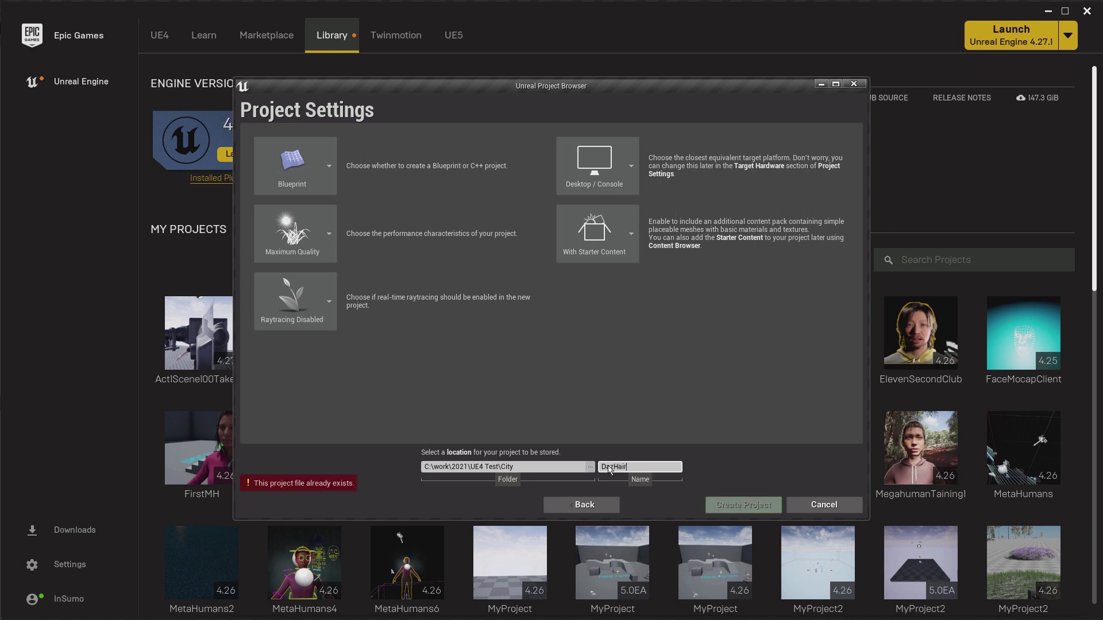
text(Fix)
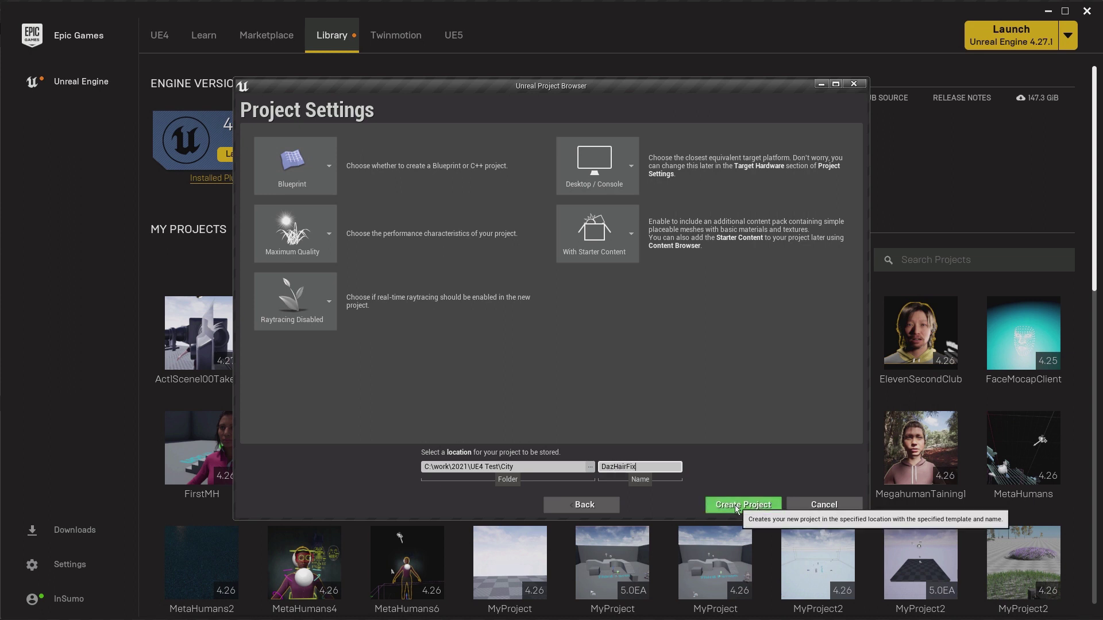
click(833, 507)
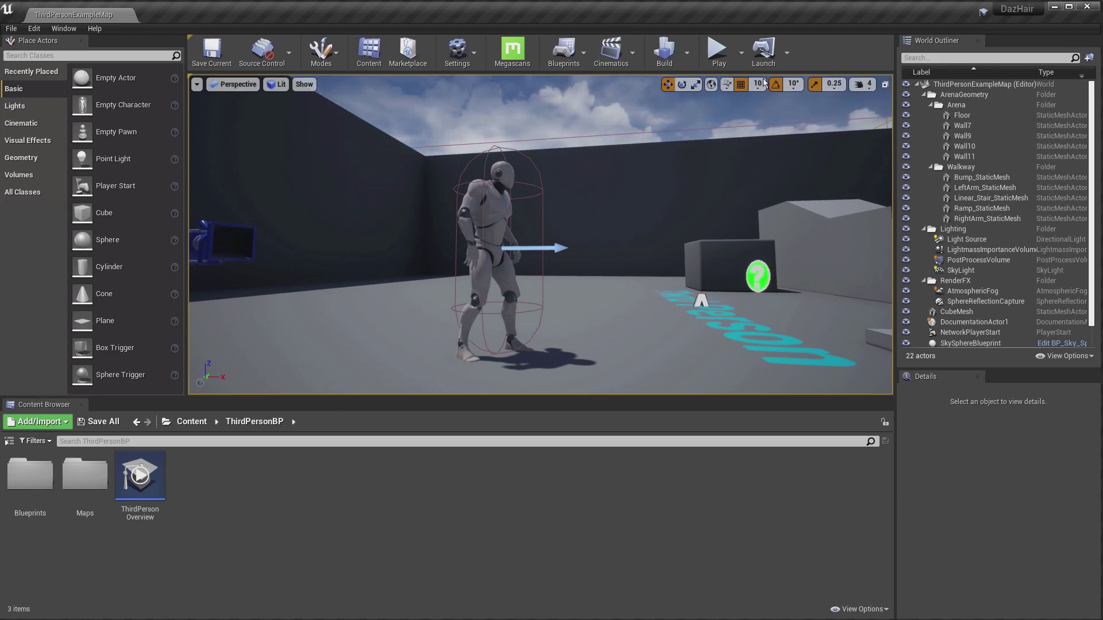
Play the ThirdPersonExampleMap level, move the mannequin character around, and stop the simulation.
click(714, 57)
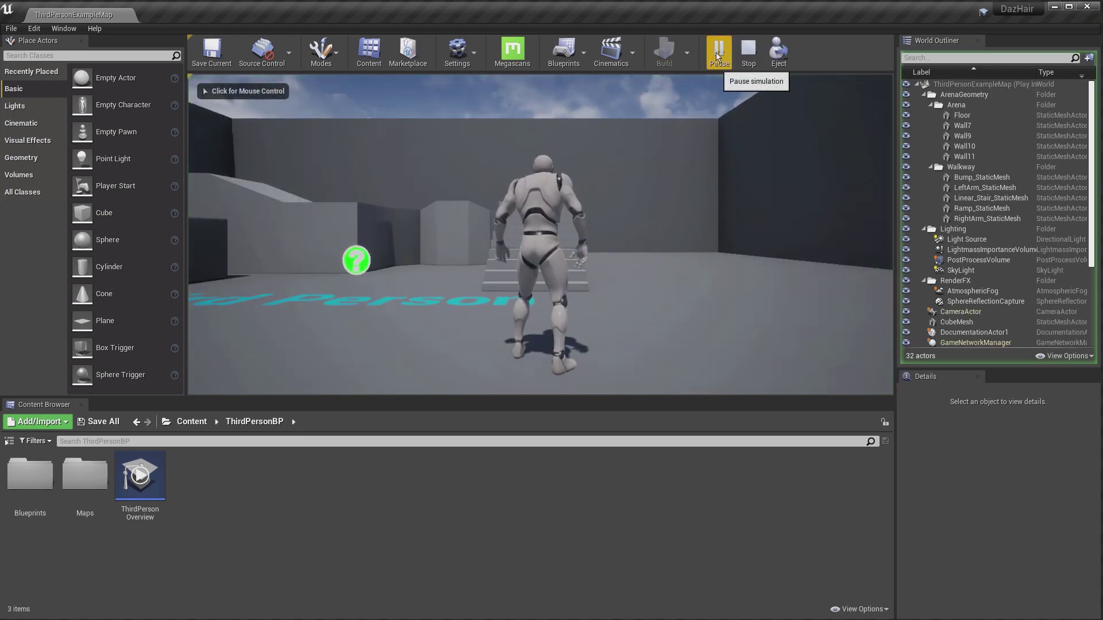
click(665, 225)
key(w)
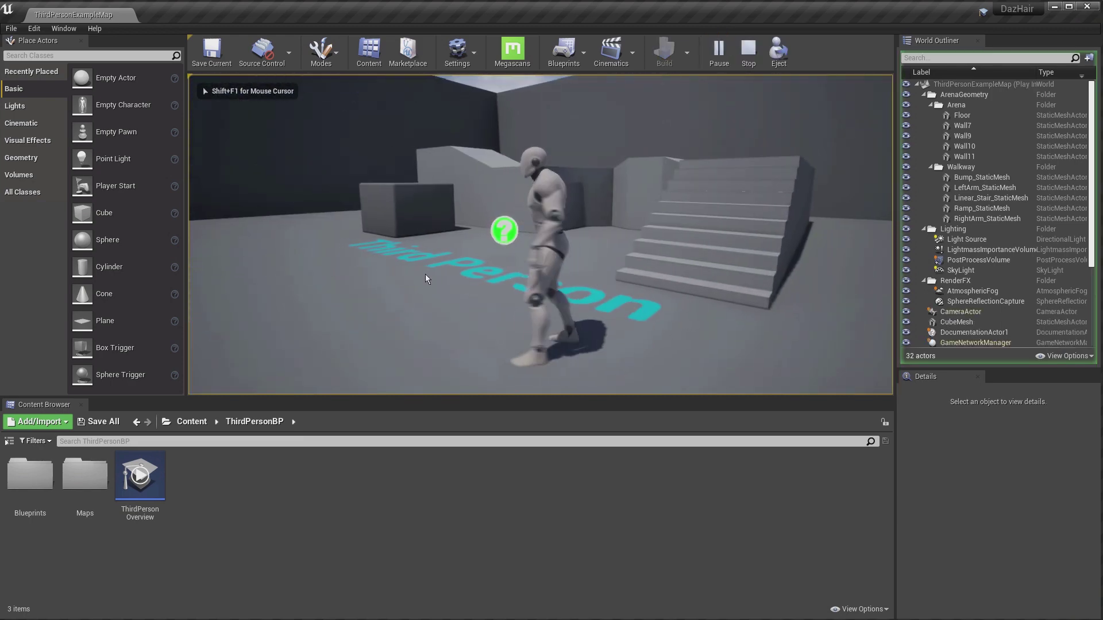
key(Escape)
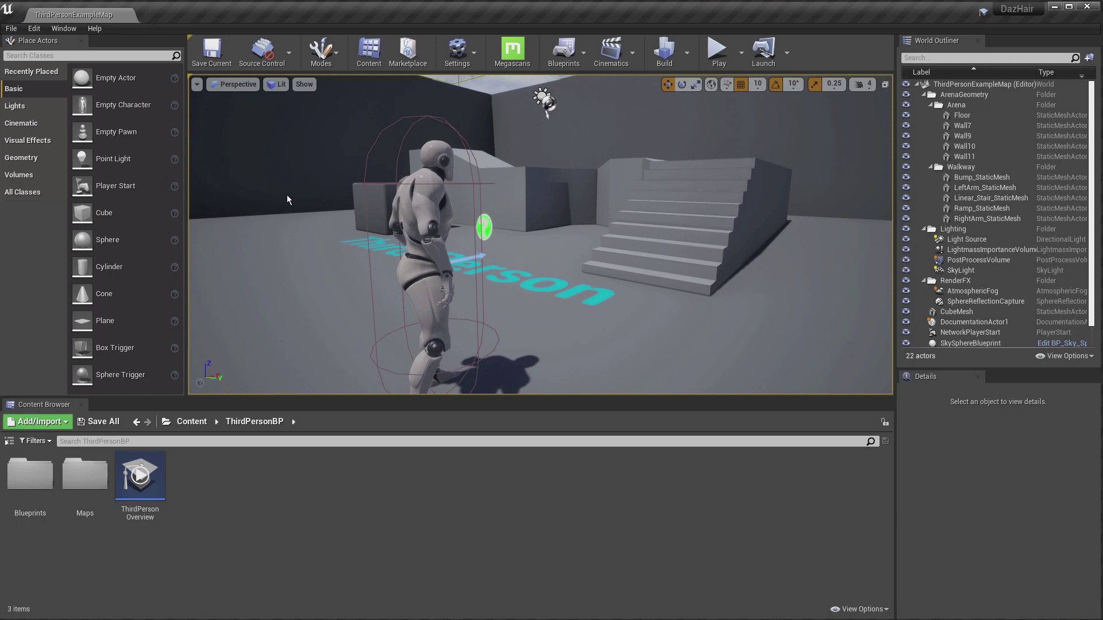
Check the installed plugins for the "daz" and "groom" entries, and close the plugin window.
click(35, 30)
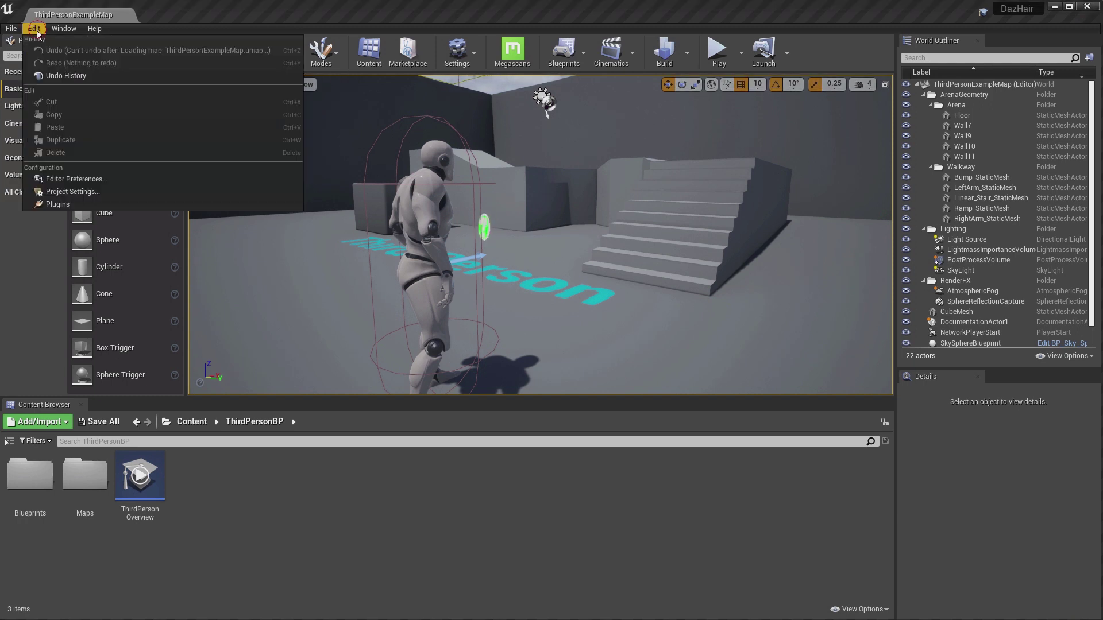
click(57, 204)
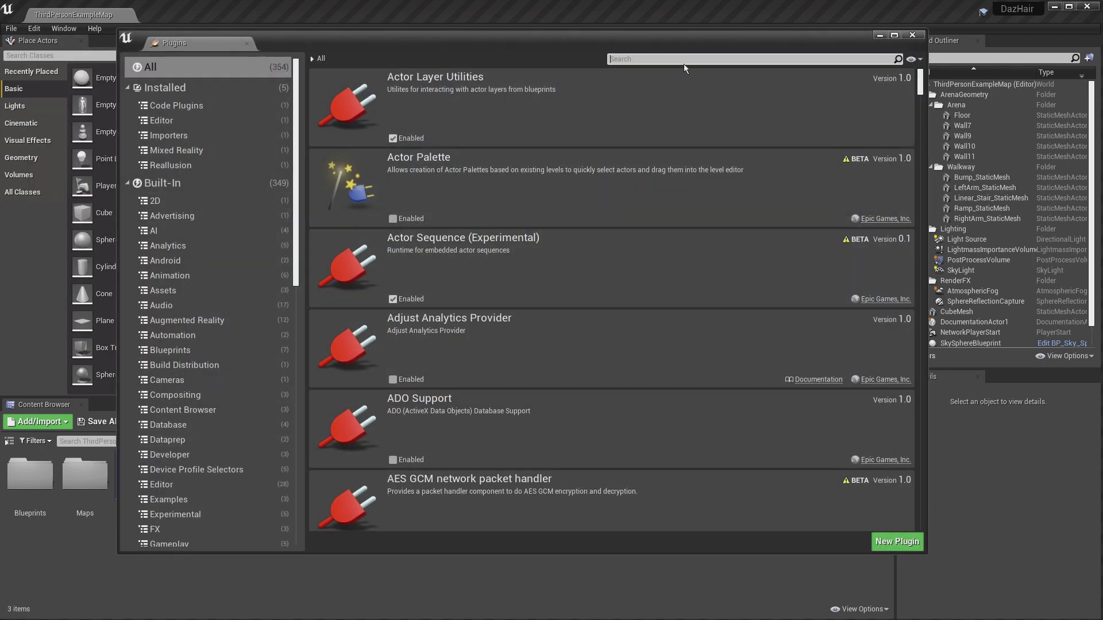
text(daz)
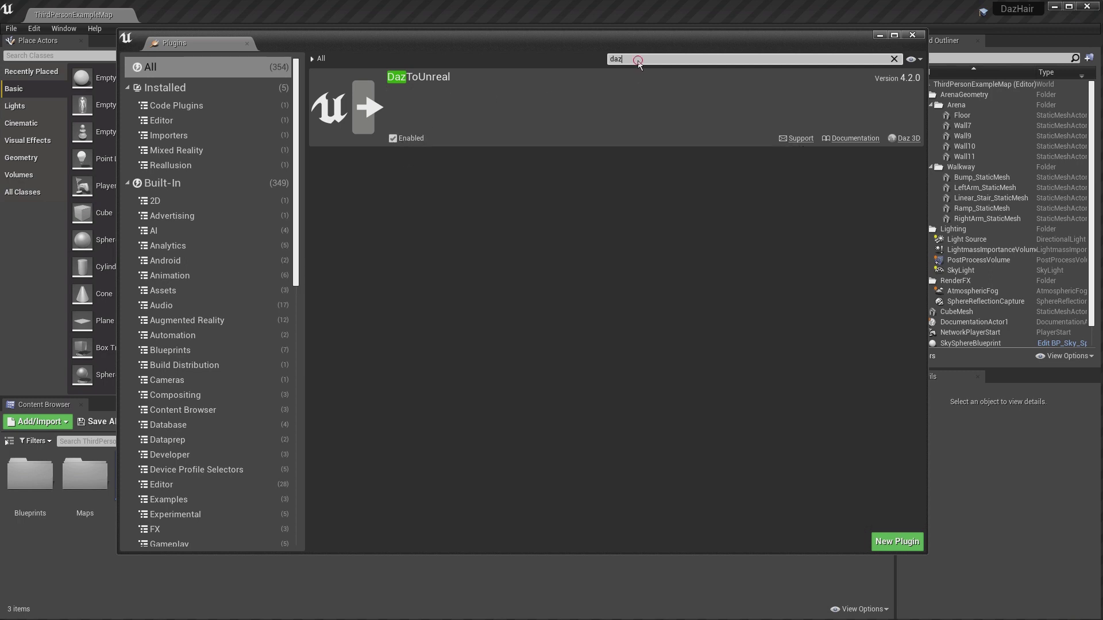
text(groom)
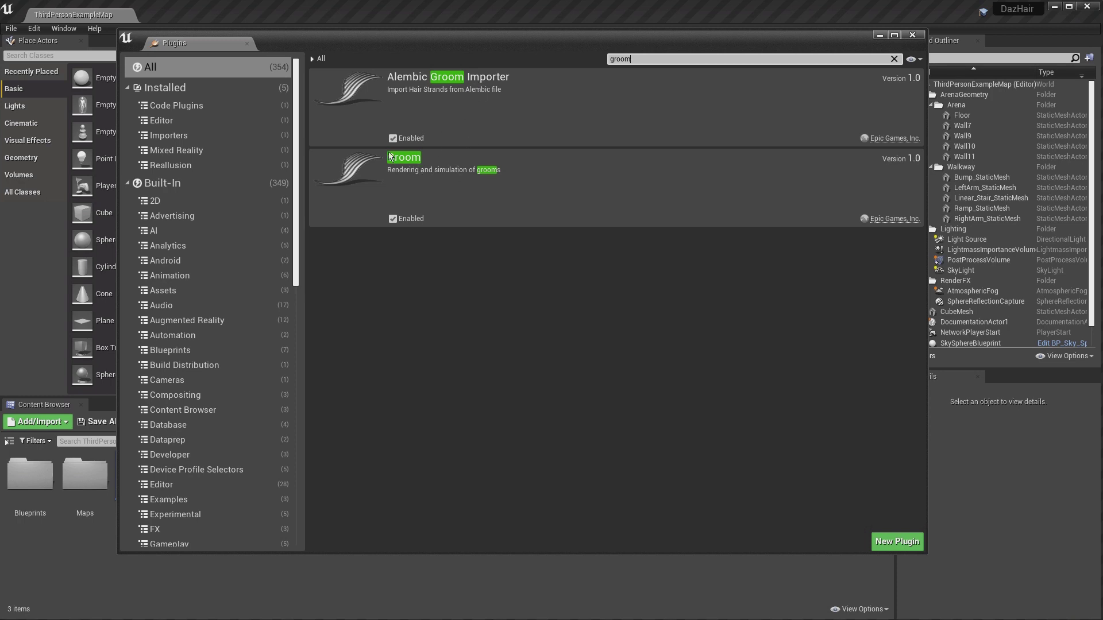
click(919, 35)
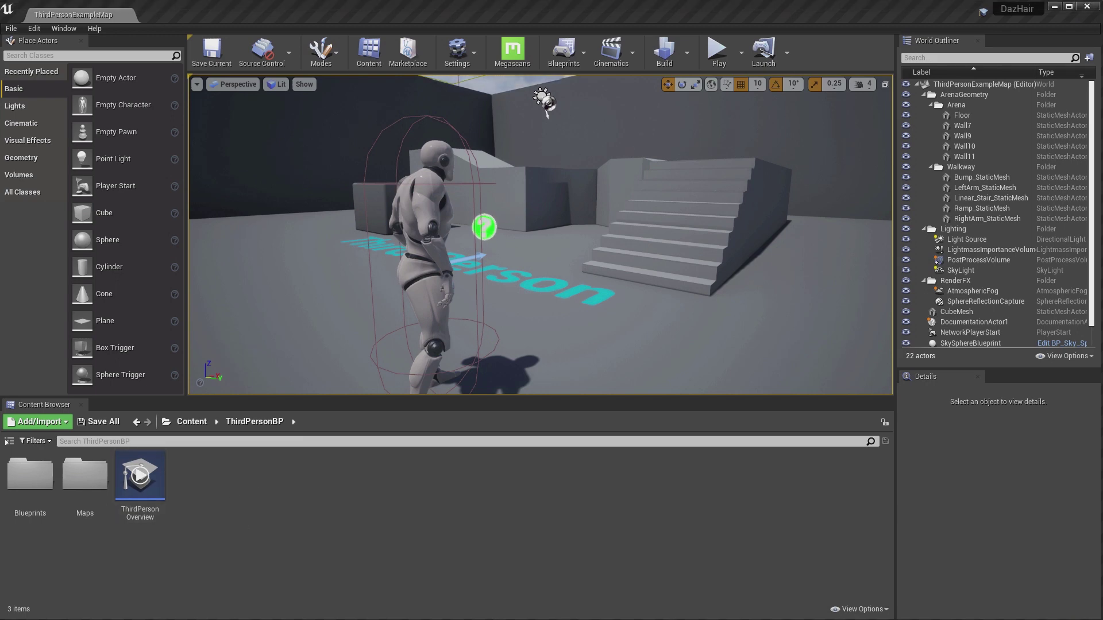
Switch to DAZ Studio, review the Daz to Unreal transfer settings for UnrealLeah, and cancel without sending.
key(alt+Tab)
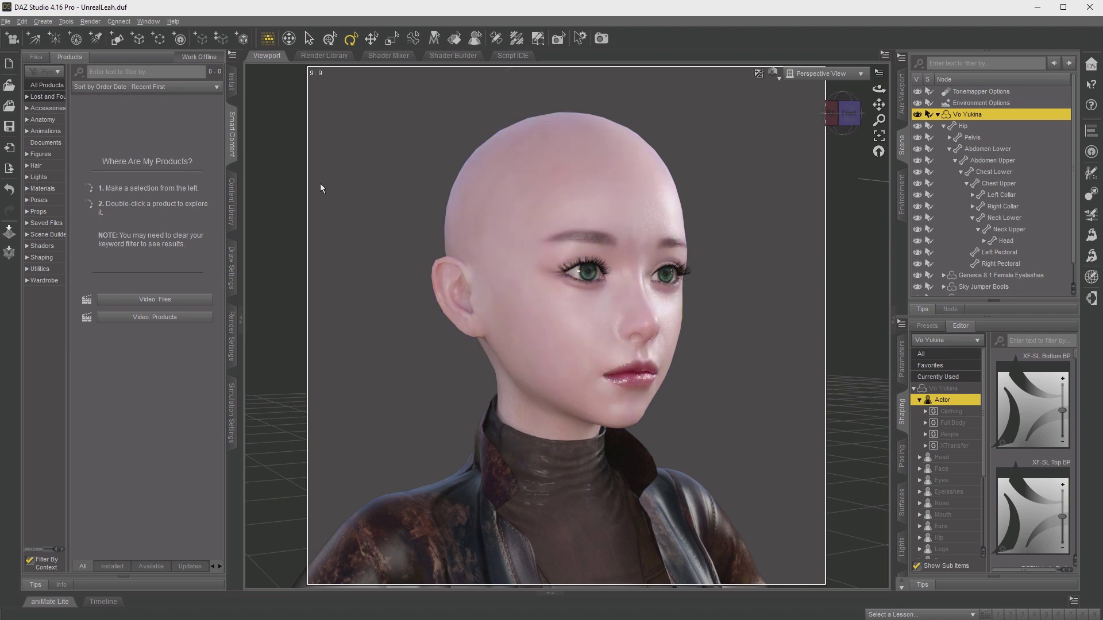
click(6, 22)
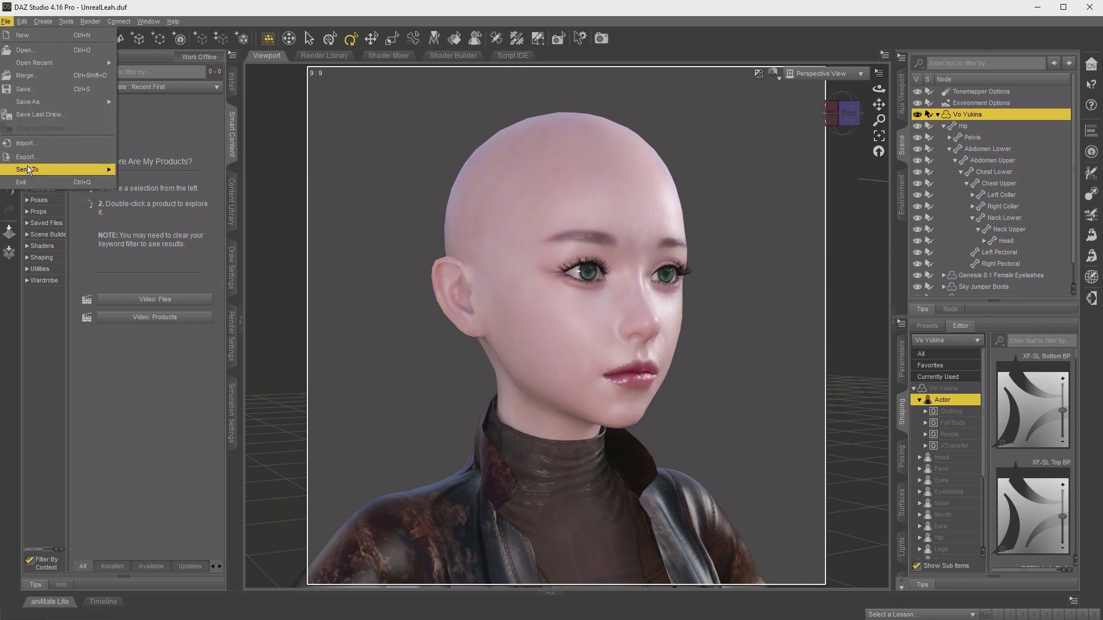
mouse_move(32, 170)
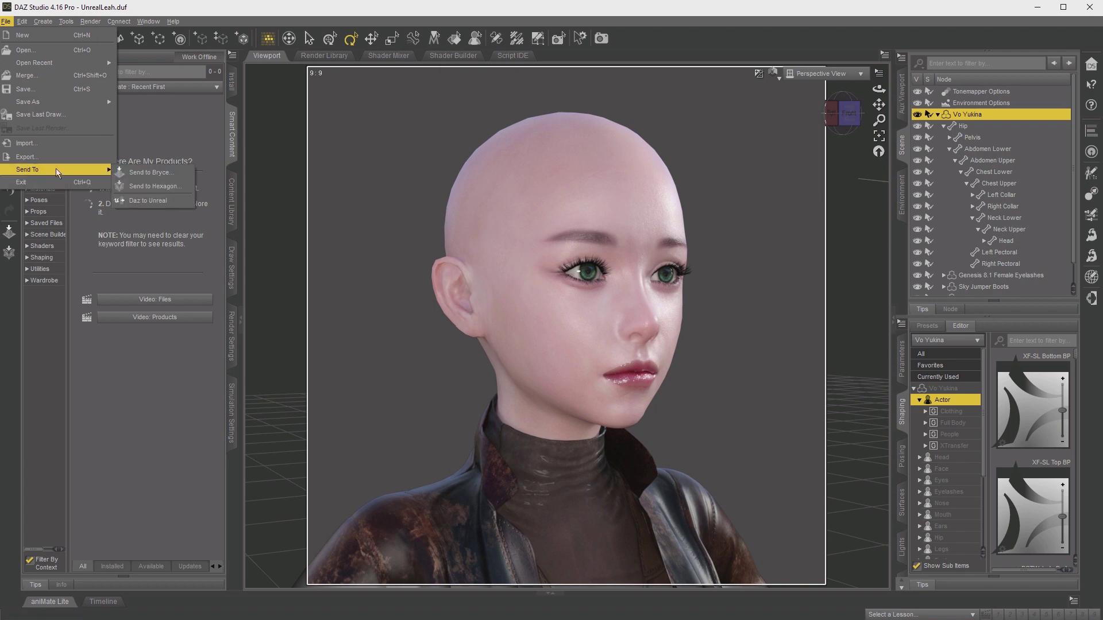
click(150, 200)
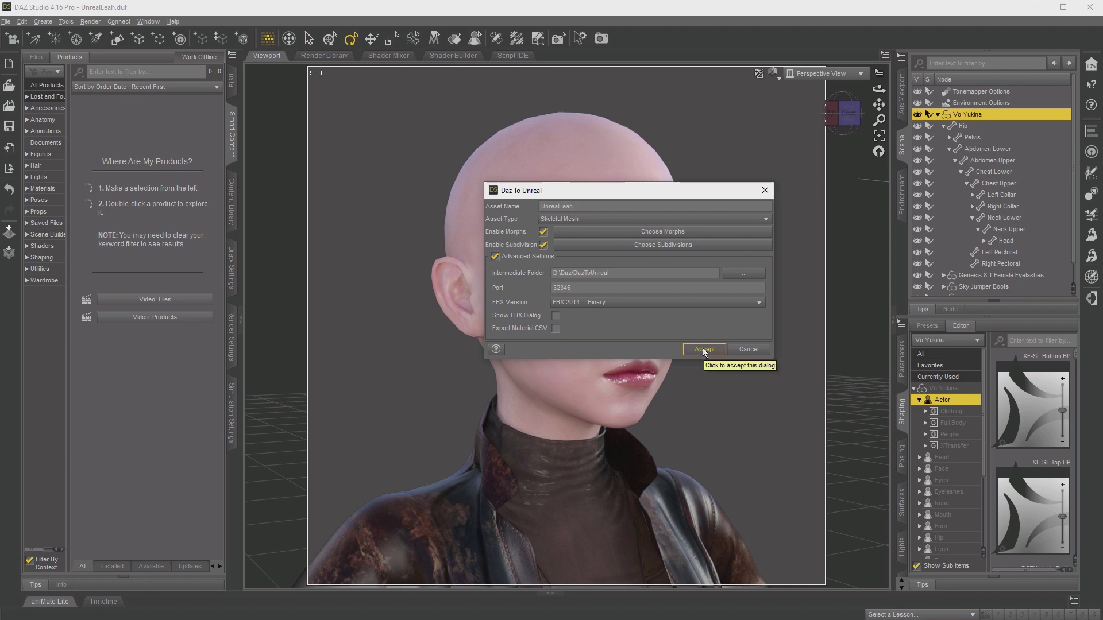
click(750, 350)
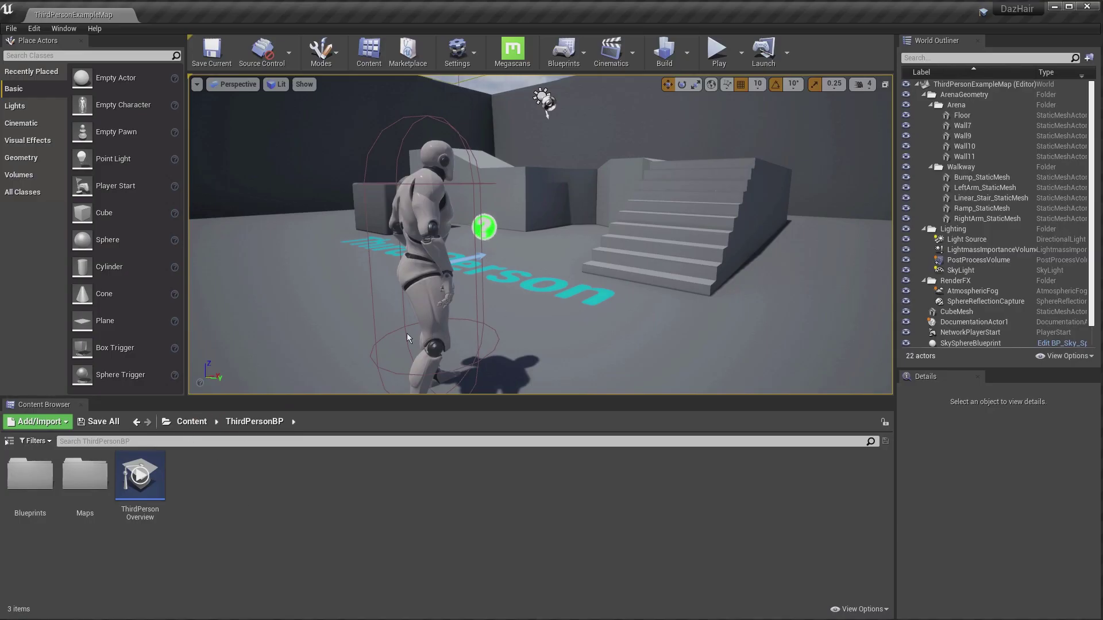
Open the UnrealLeah skeletal mesh from the DazToUnreal content folder in Unreal and inspect its head up close.
click(191, 423)
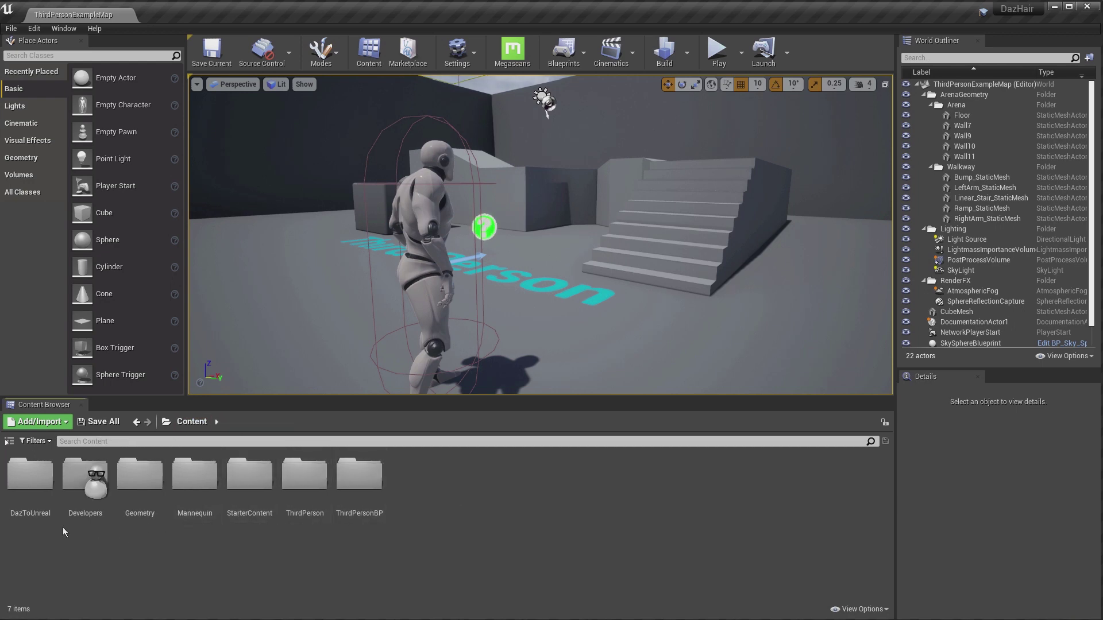
double_click(33, 474)
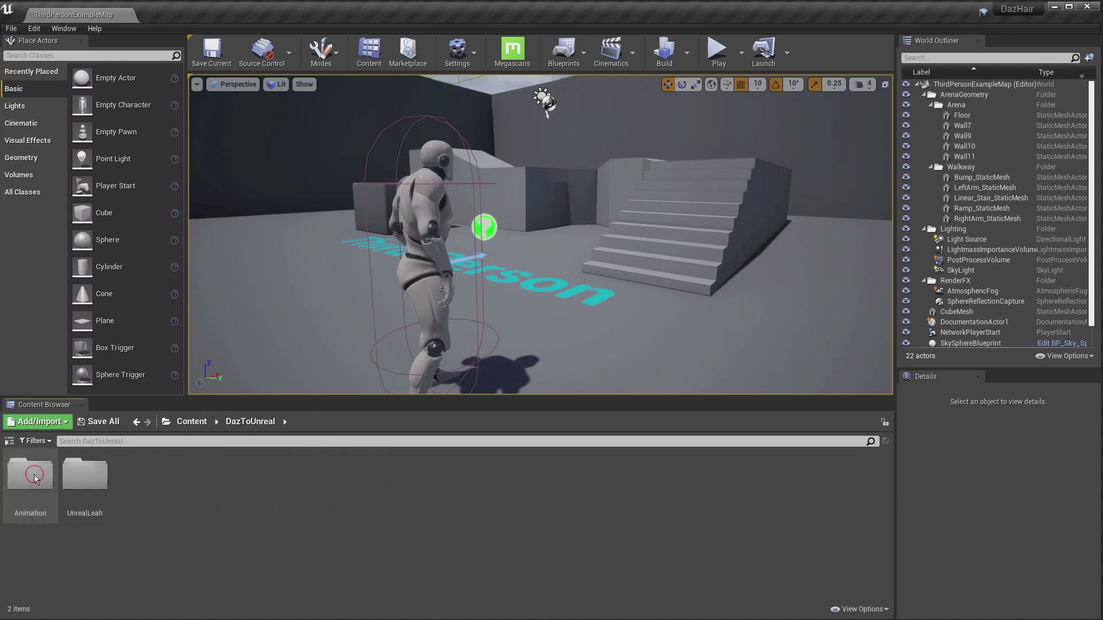
double_click(85, 474)
double_click(140, 476)
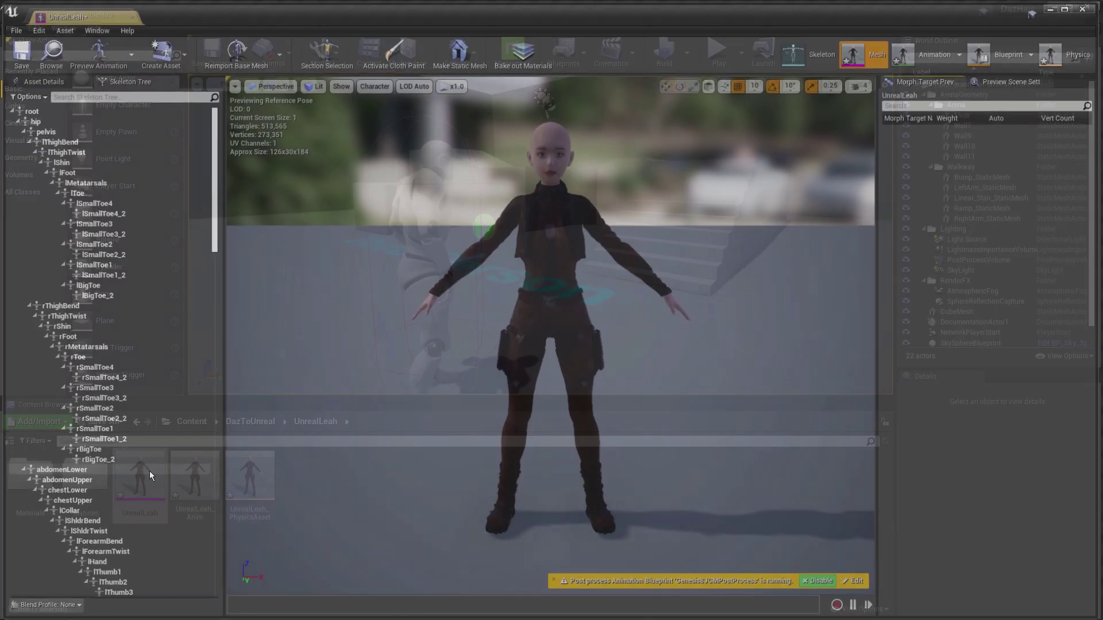
click(553, 131)
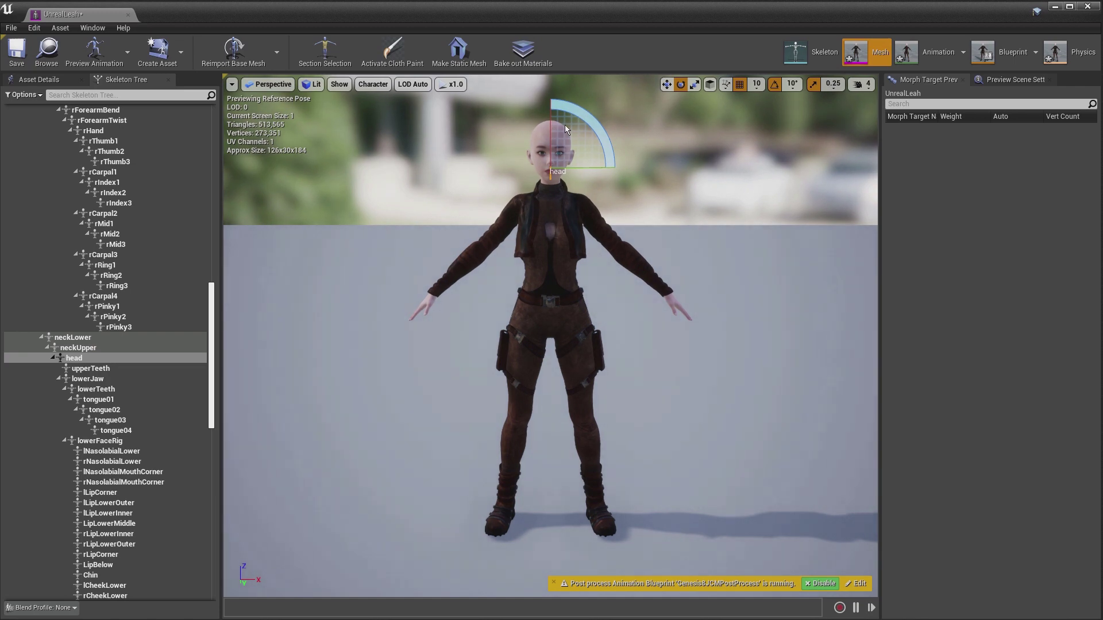
key(f)
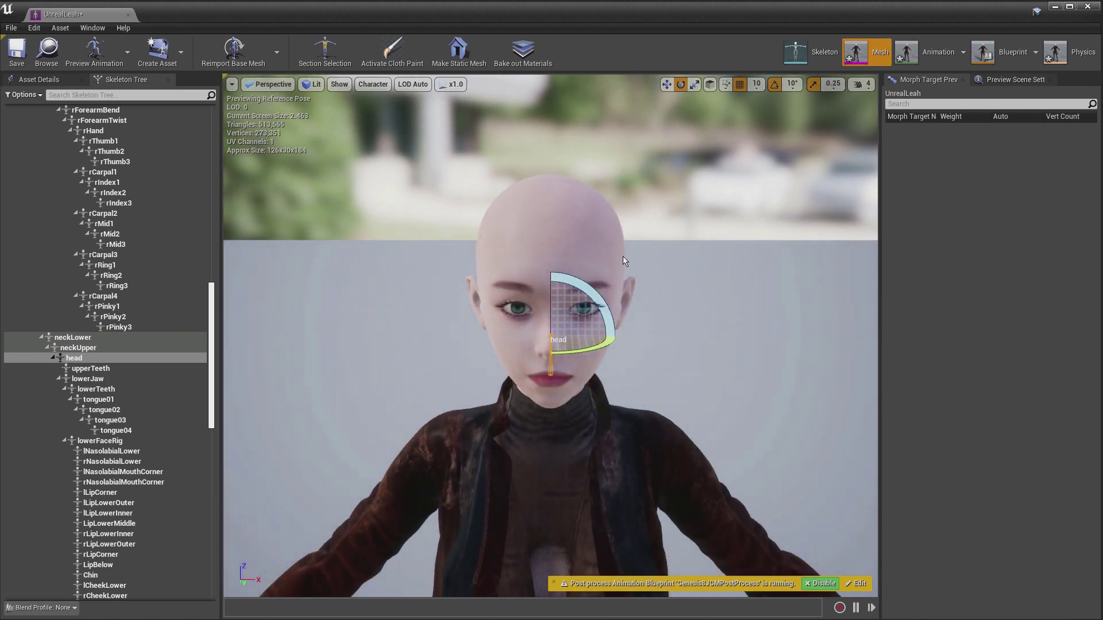
alt+drag(637, 259, 557, 216)
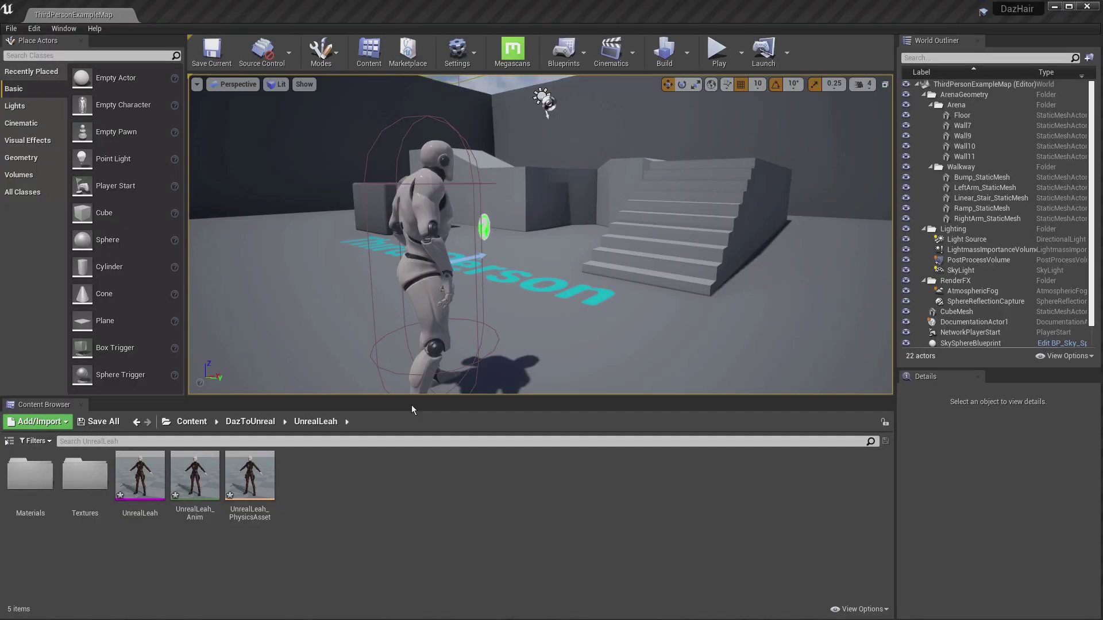
Open SK_Mannequin from the Mannequin character's Mesh folder and assign the Humanoid Rig to its skeleton for retargeting.
click(192, 421)
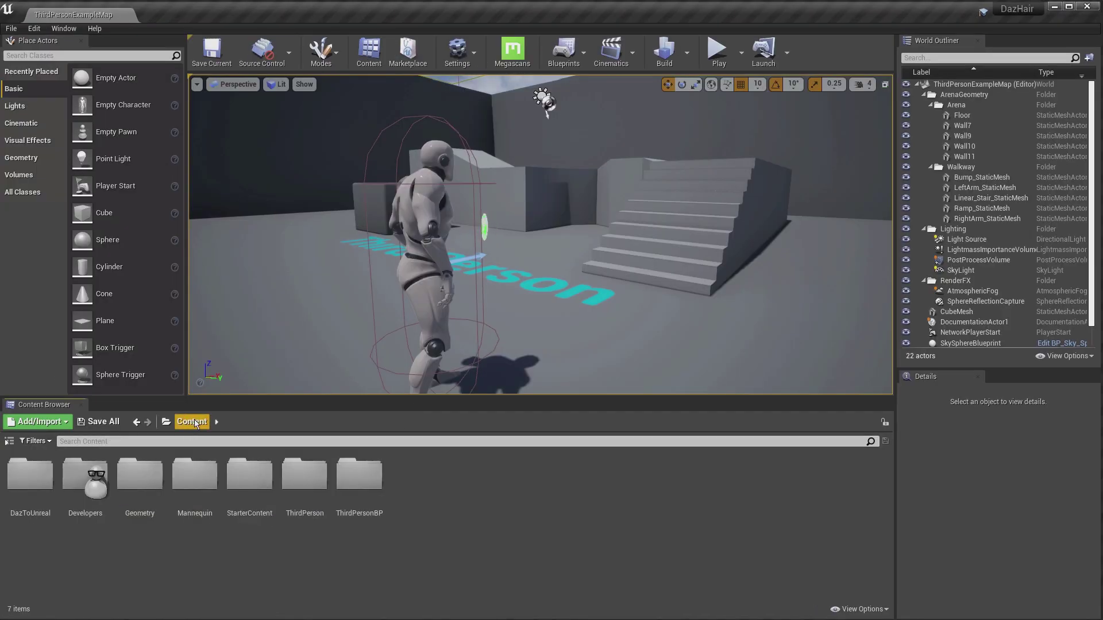
double_click(205, 484)
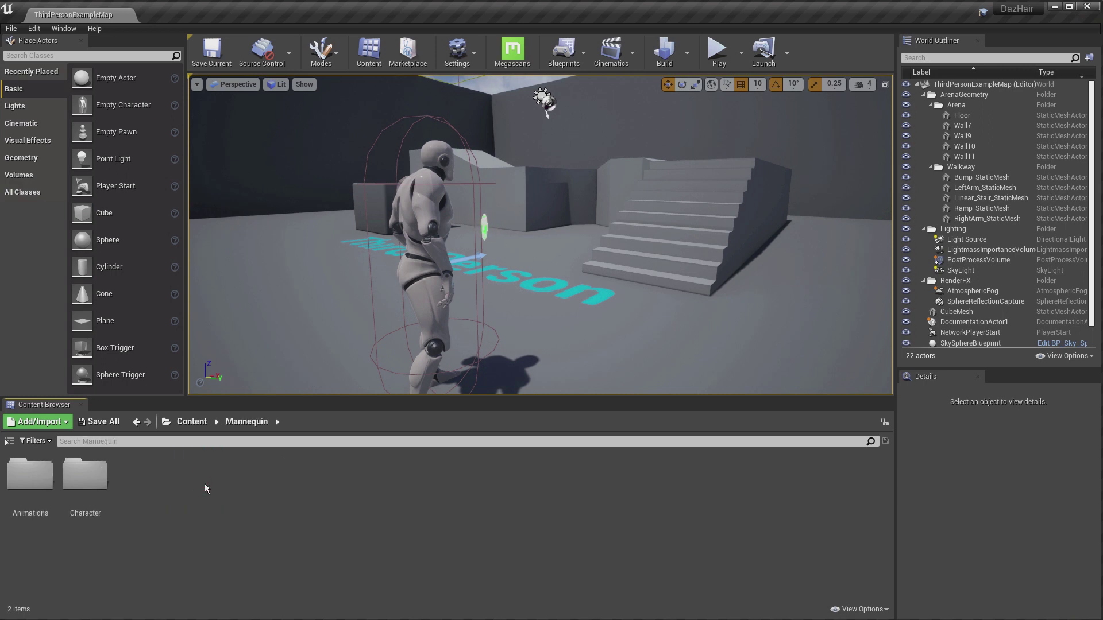
double_click(78, 482)
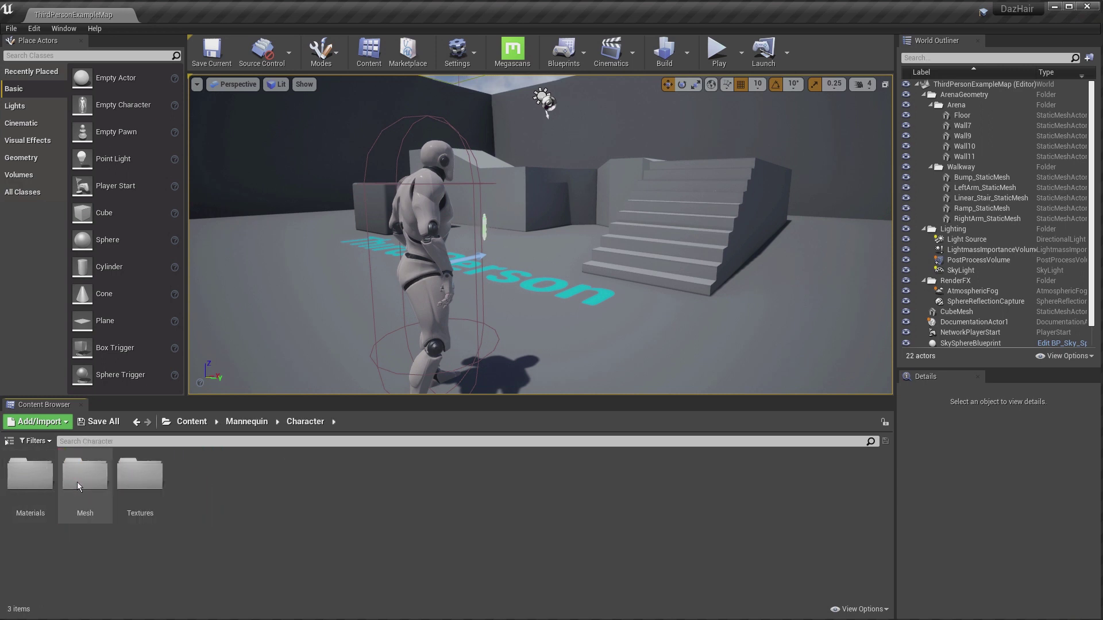
double_click(85, 477)
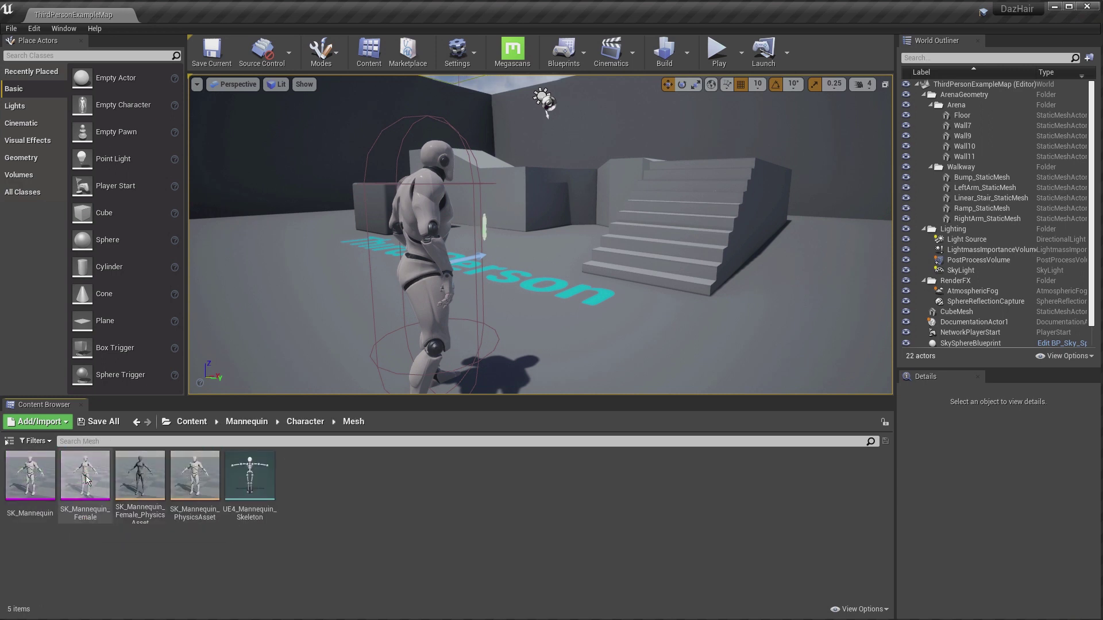
double_click(30, 477)
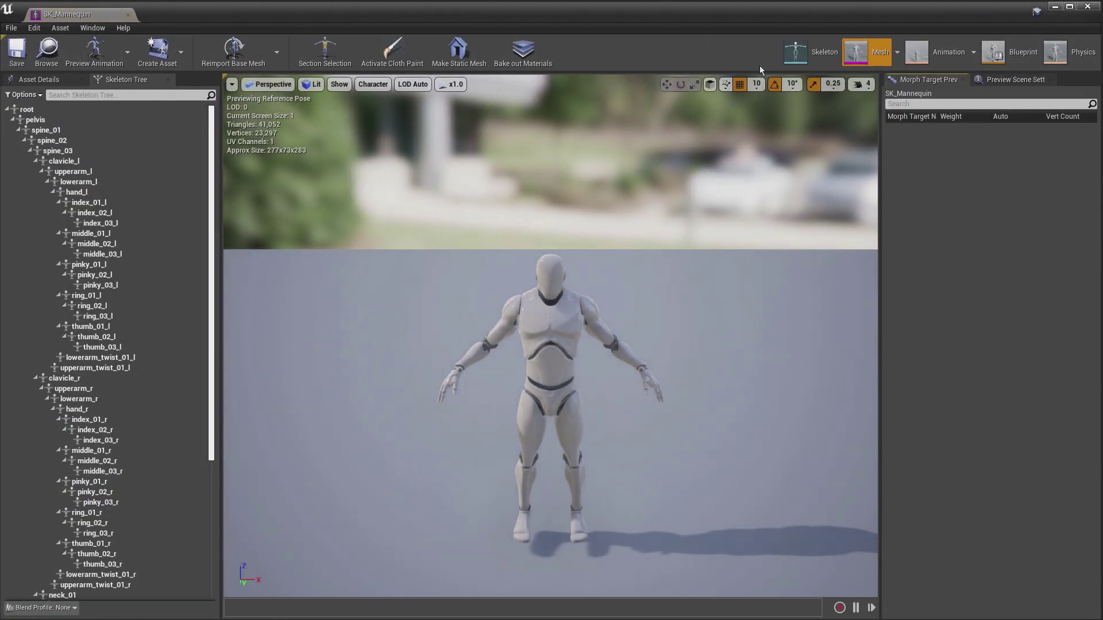
click(804, 52)
click(95, 326)
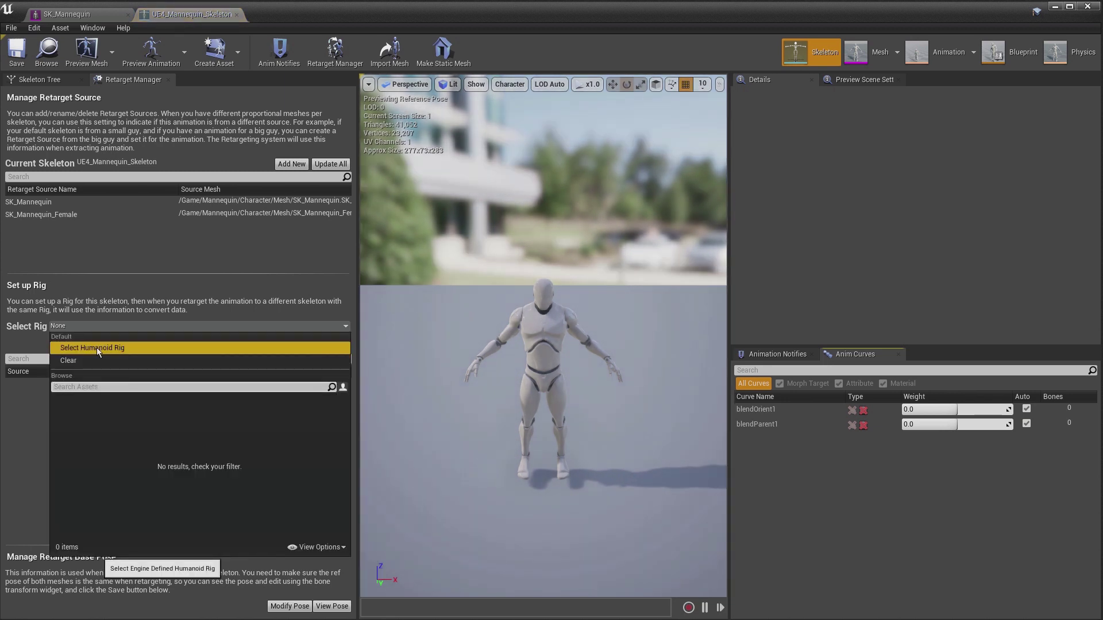
click(97, 347)
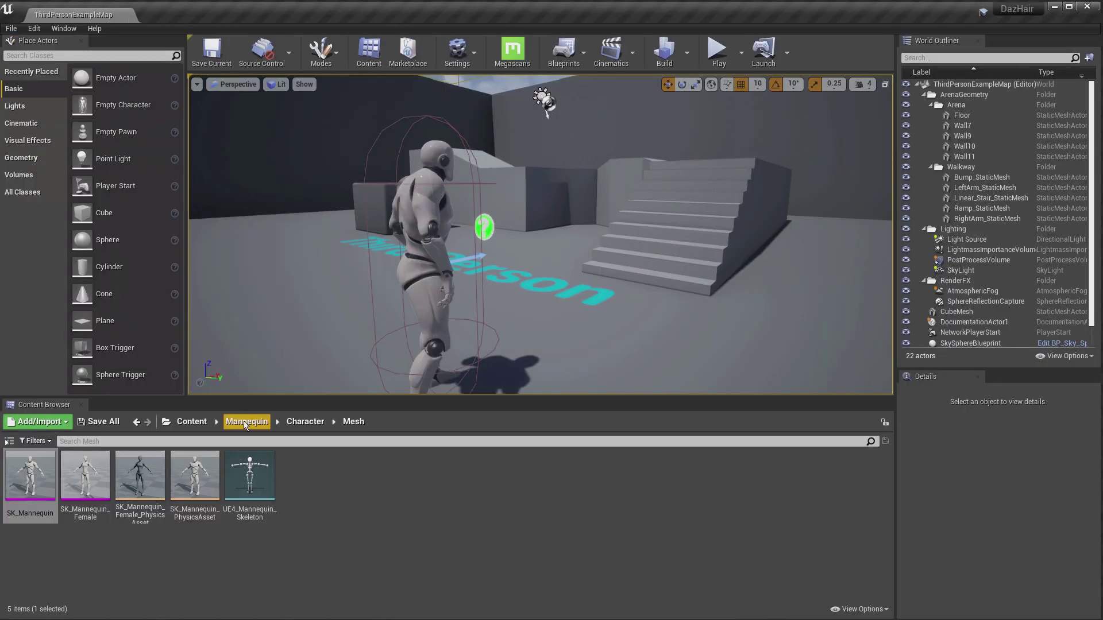
Start duplicating and retargeting ThirdPerson_AnimBP from the Mannequin Animations folder, targeting Genesis8BaseSkeleton with the new-asset prefix "Leah-".
click(245, 423)
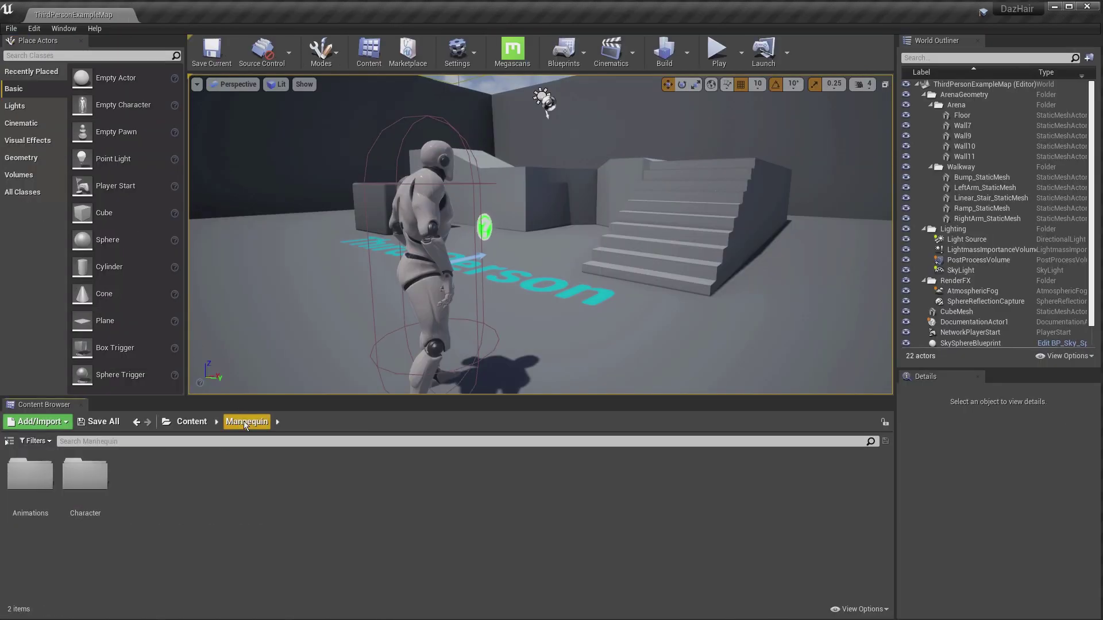
double_click(30, 486)
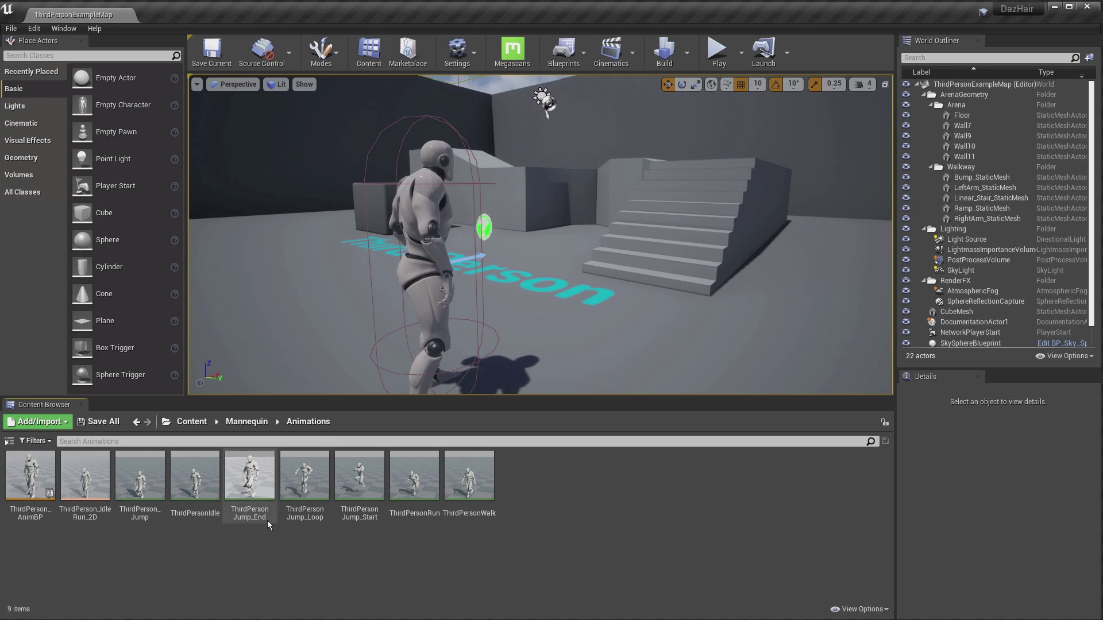
click(32, 519)
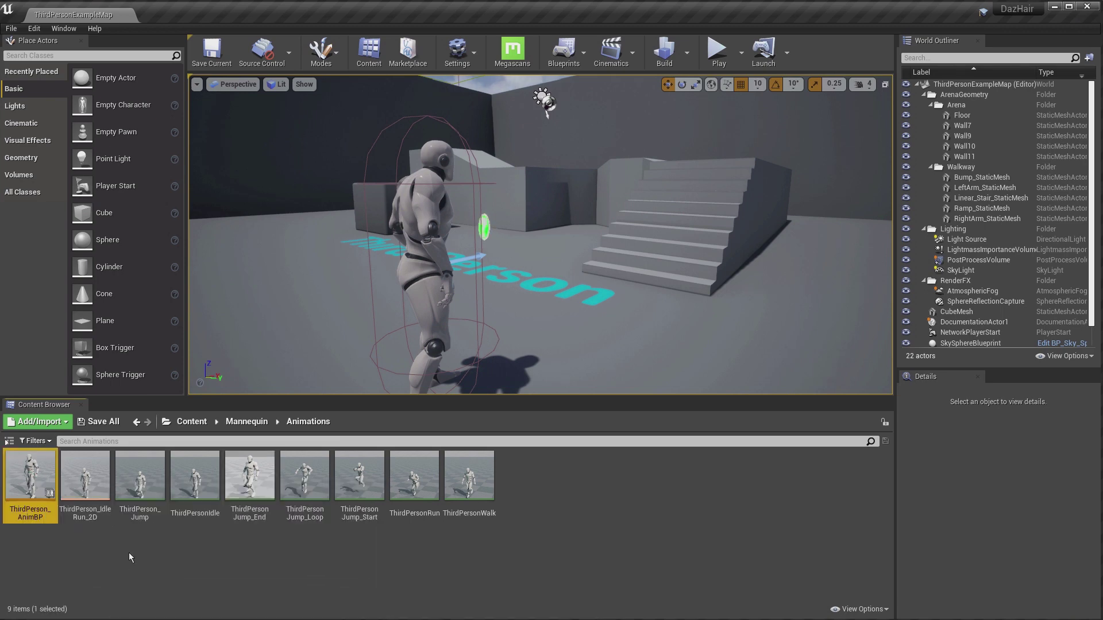
click(129, 553)
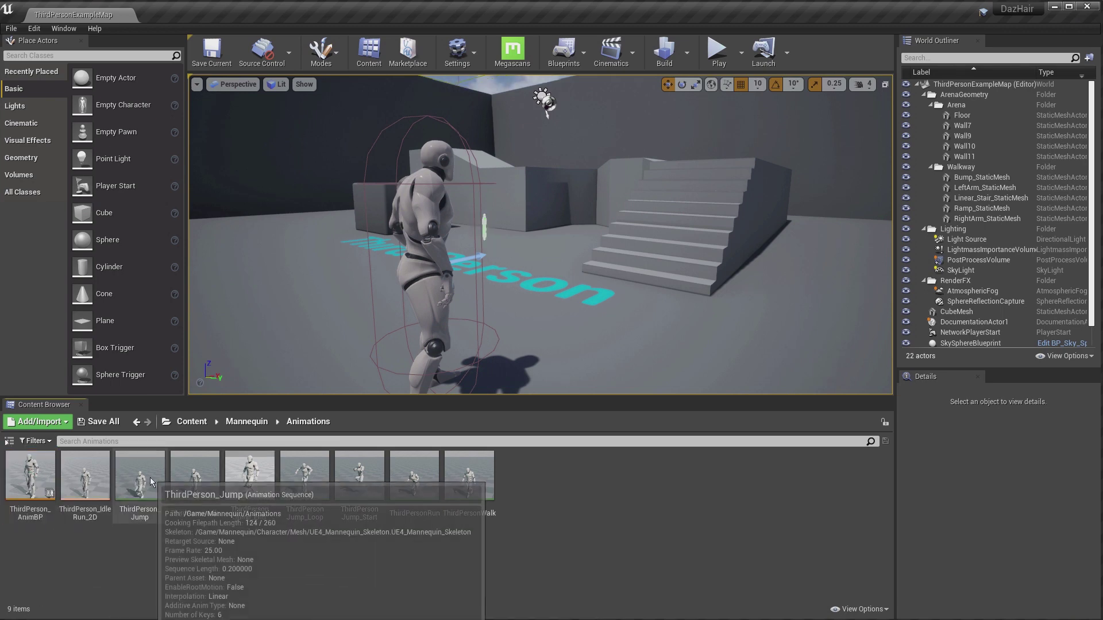
right_click(32, 480)
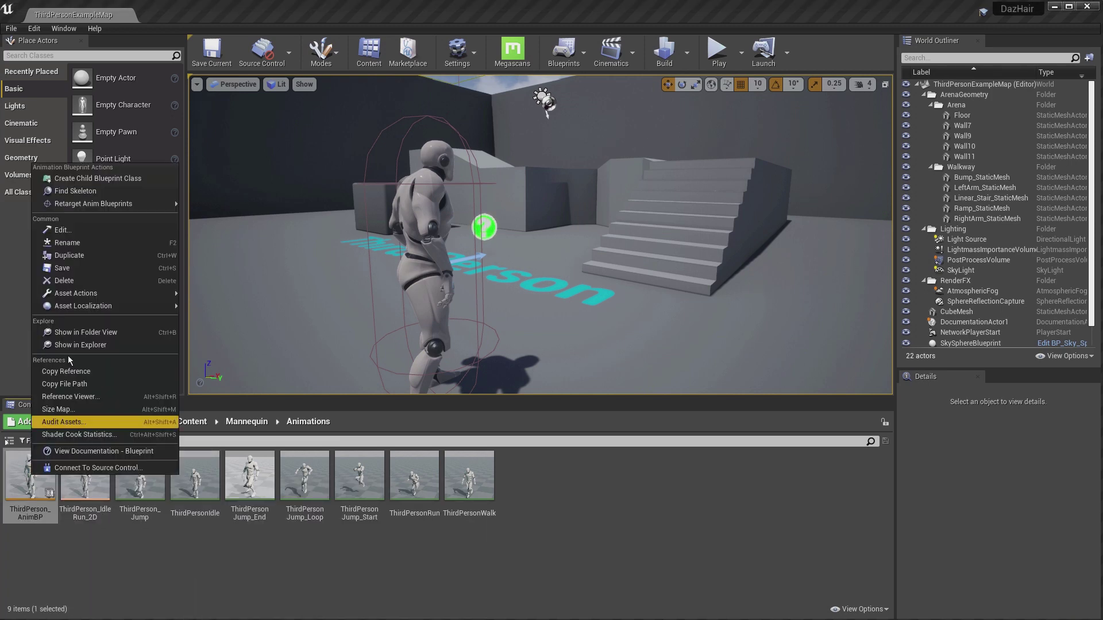
mouse_move(106, 203)
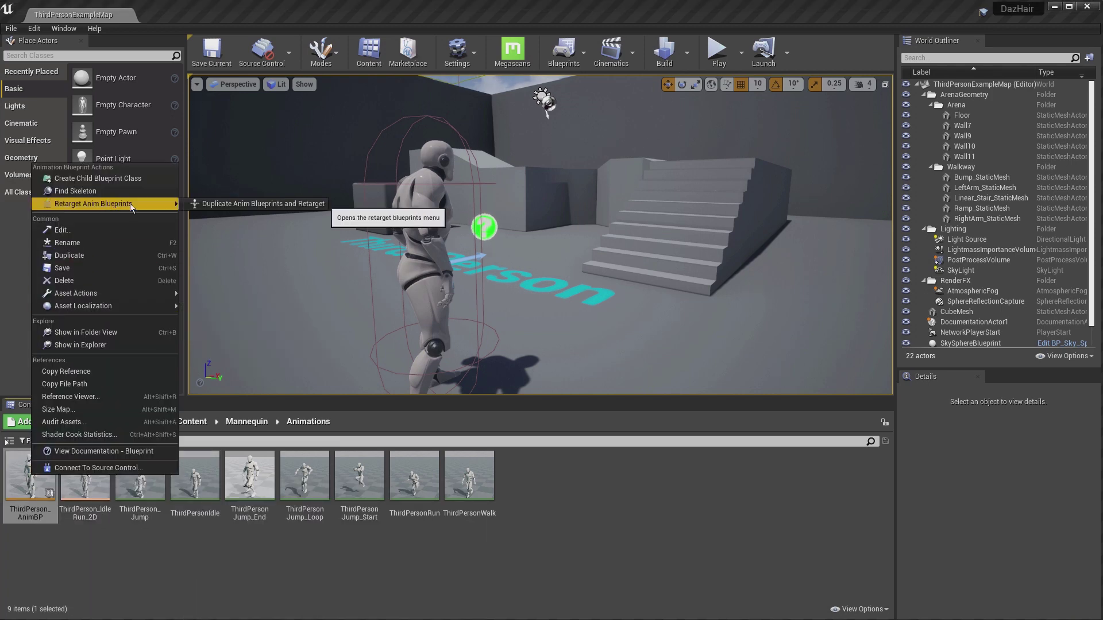
click(213, 204)
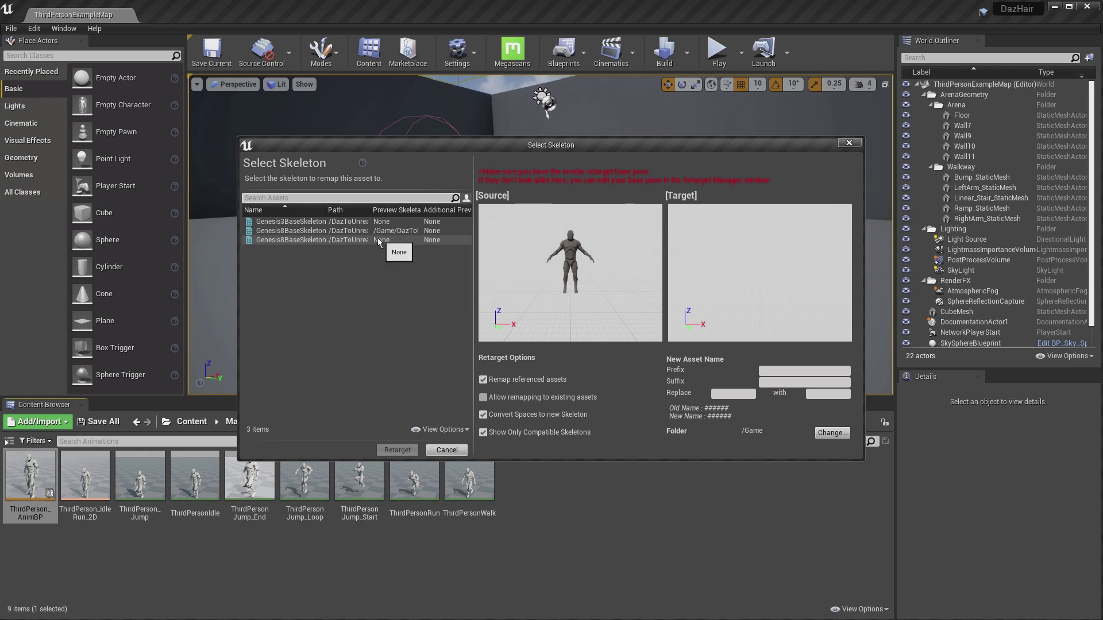
click(339, 231)
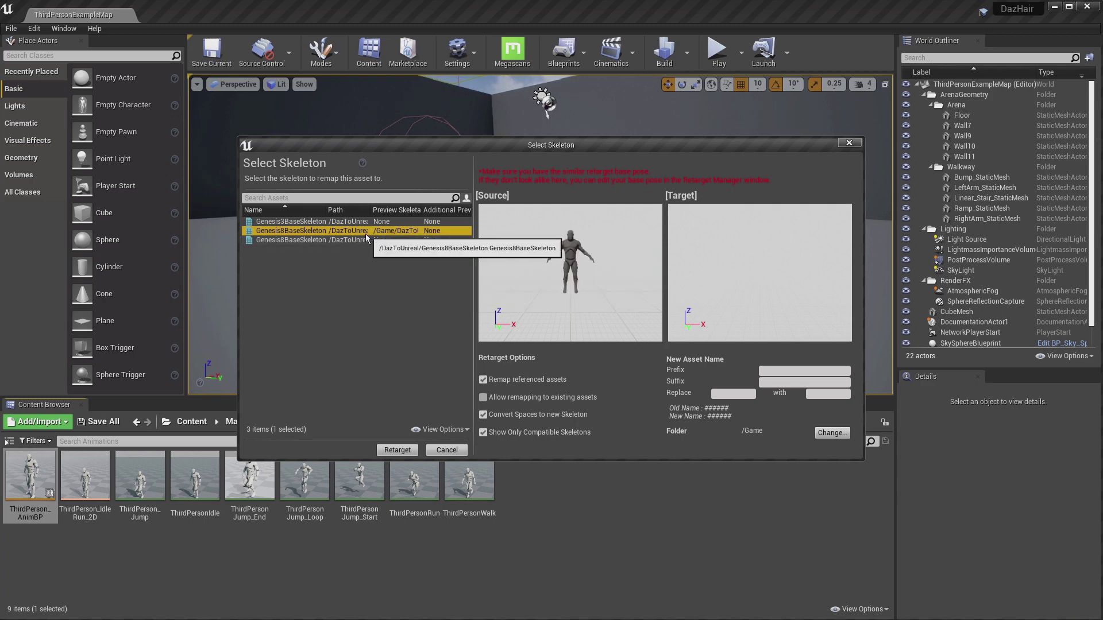
click(782, 372)
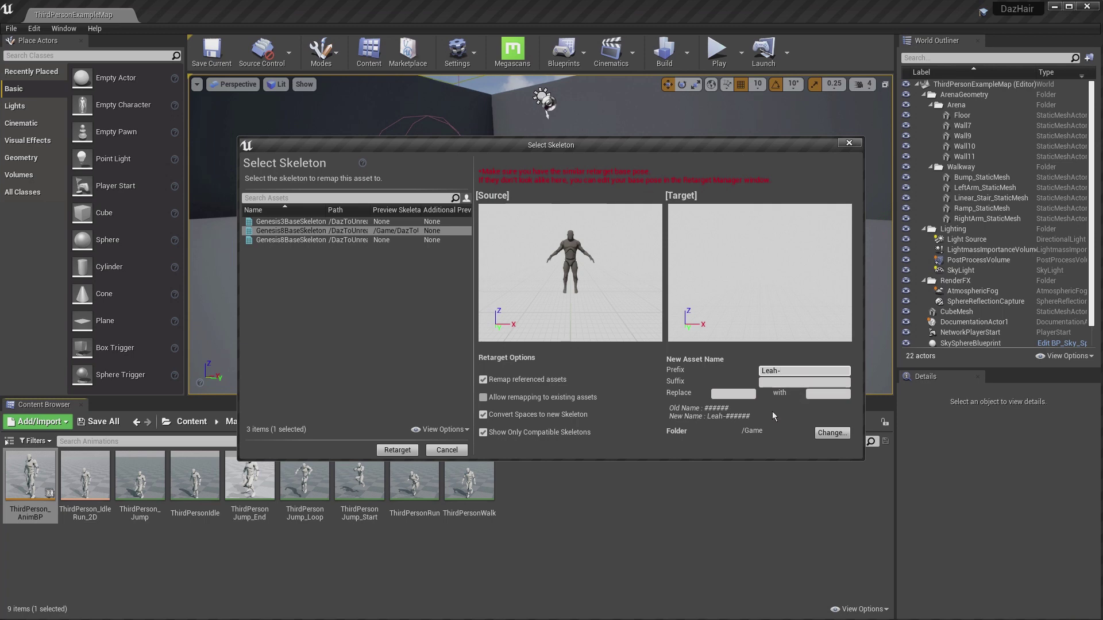
Set the output folder for the new assets to DazToUnreal/Animation and run the retarget.
click(833, 435)
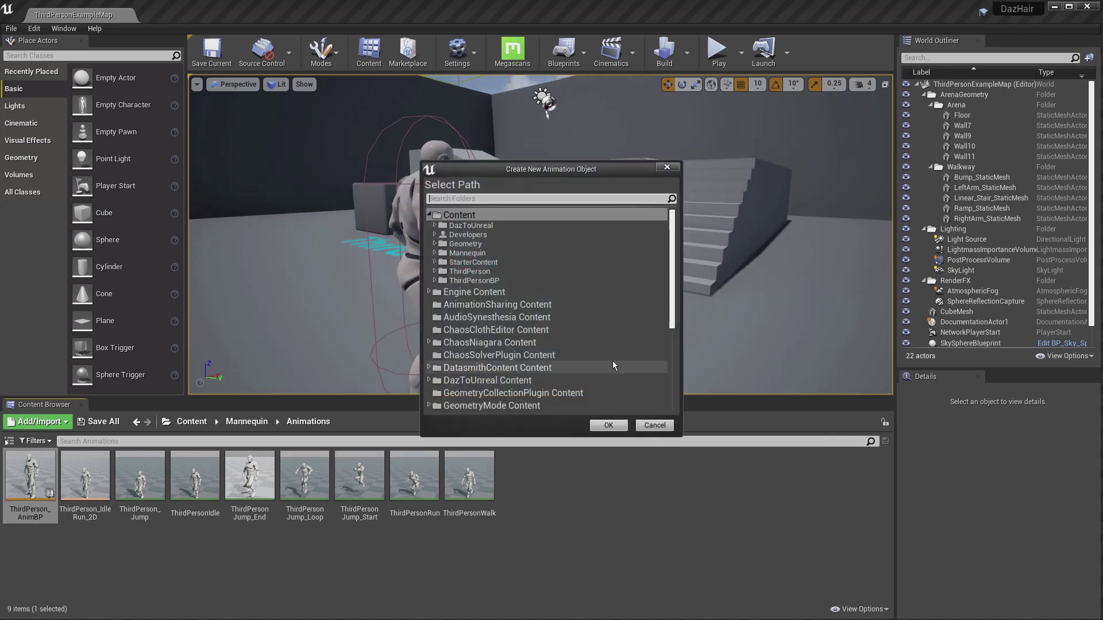
click(435, 225)
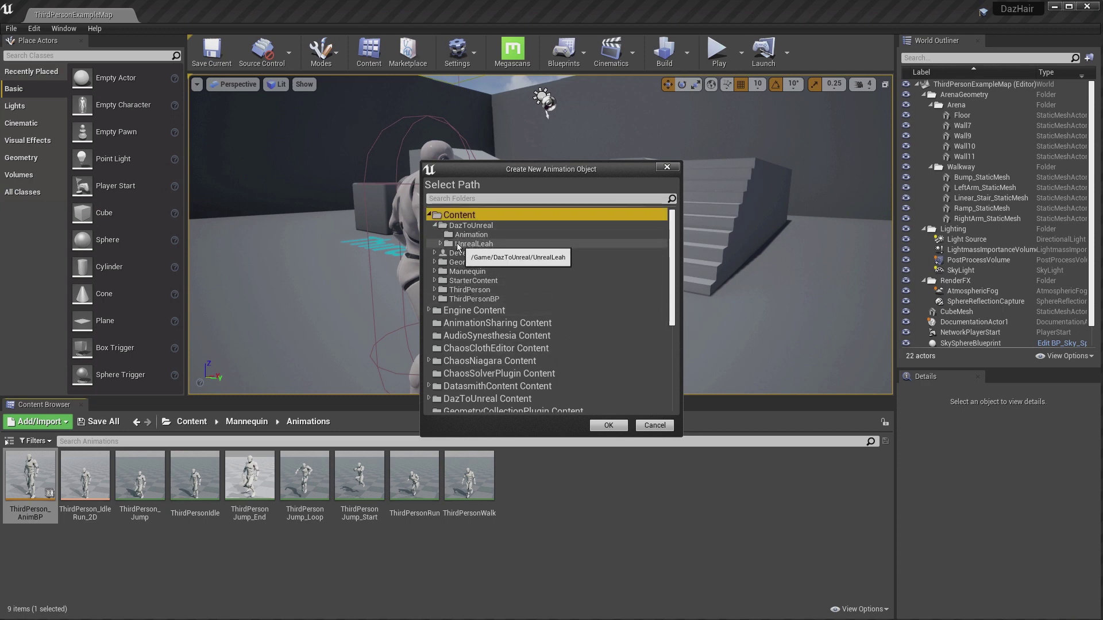
click(441, 245)
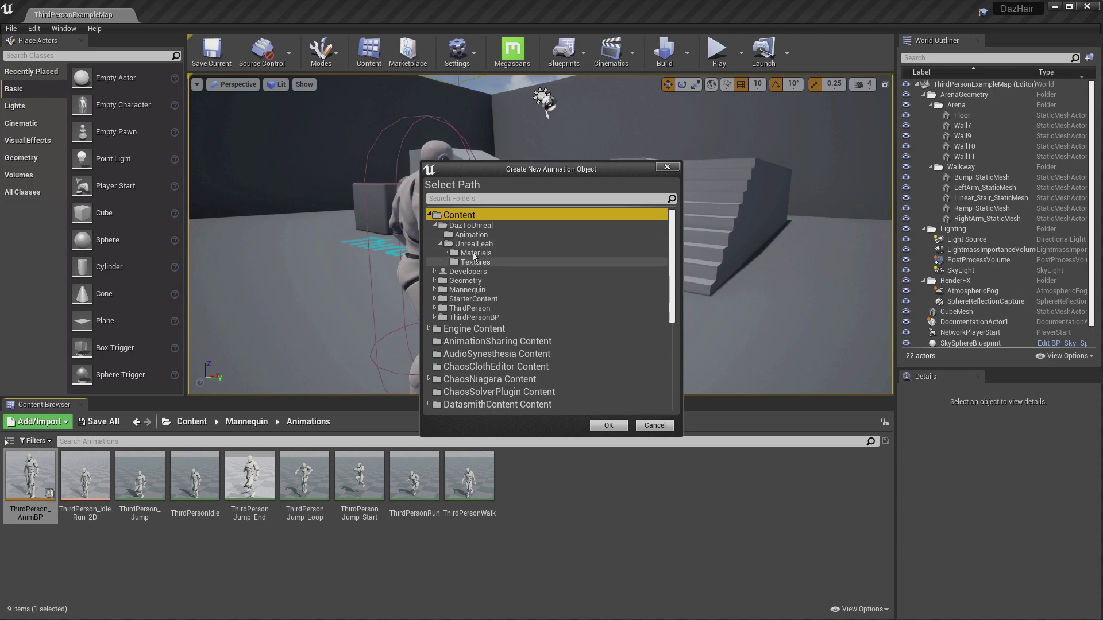
click(441, 245)
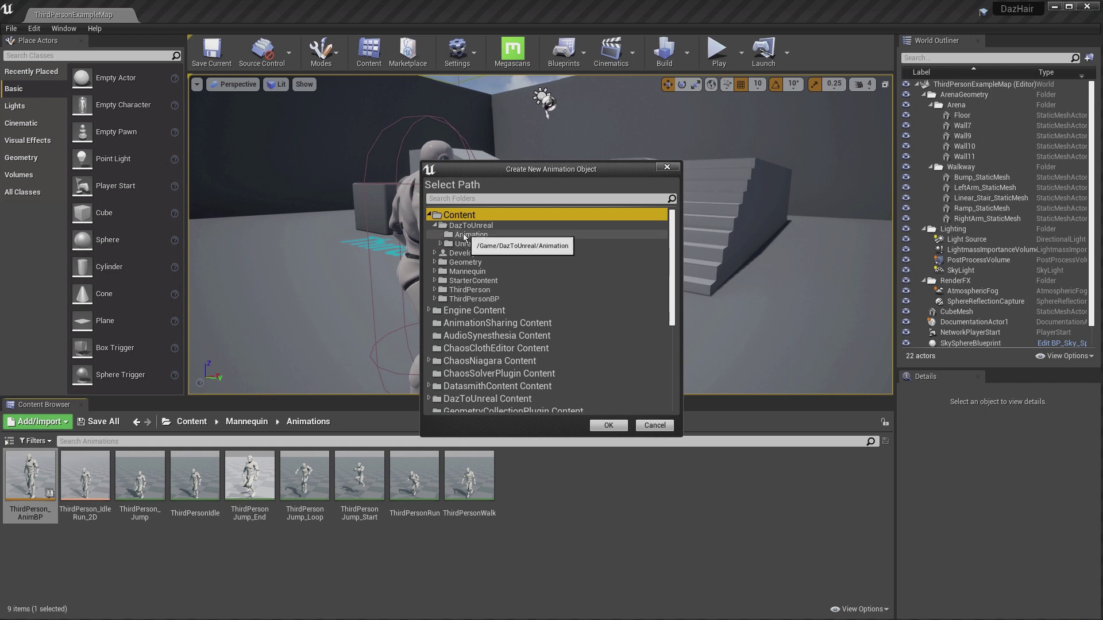
click(472, 235)
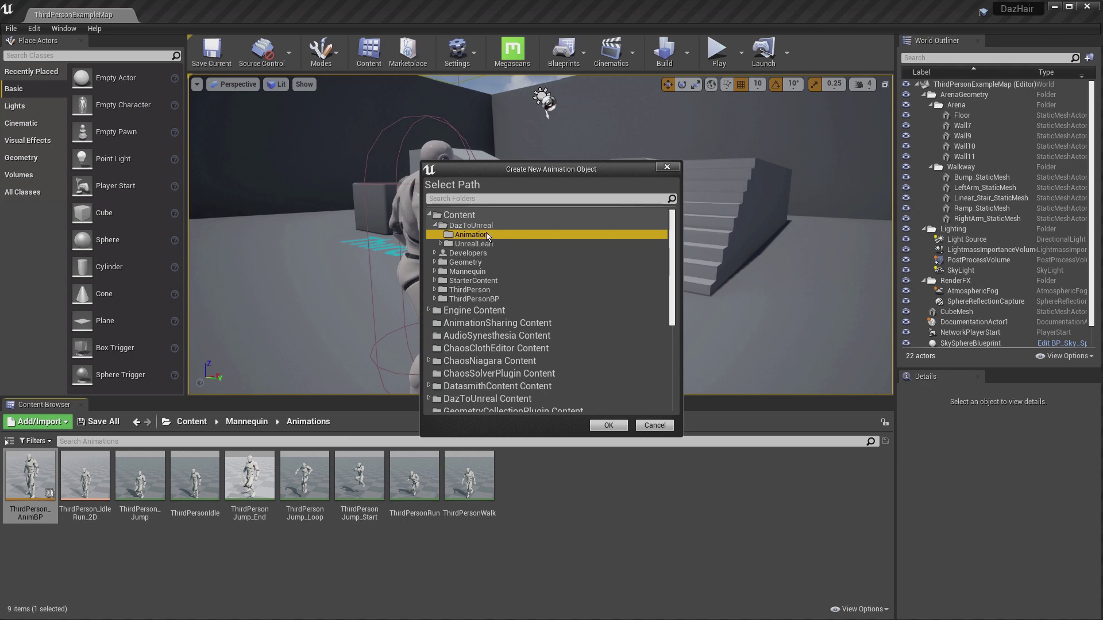
click(609, 427)
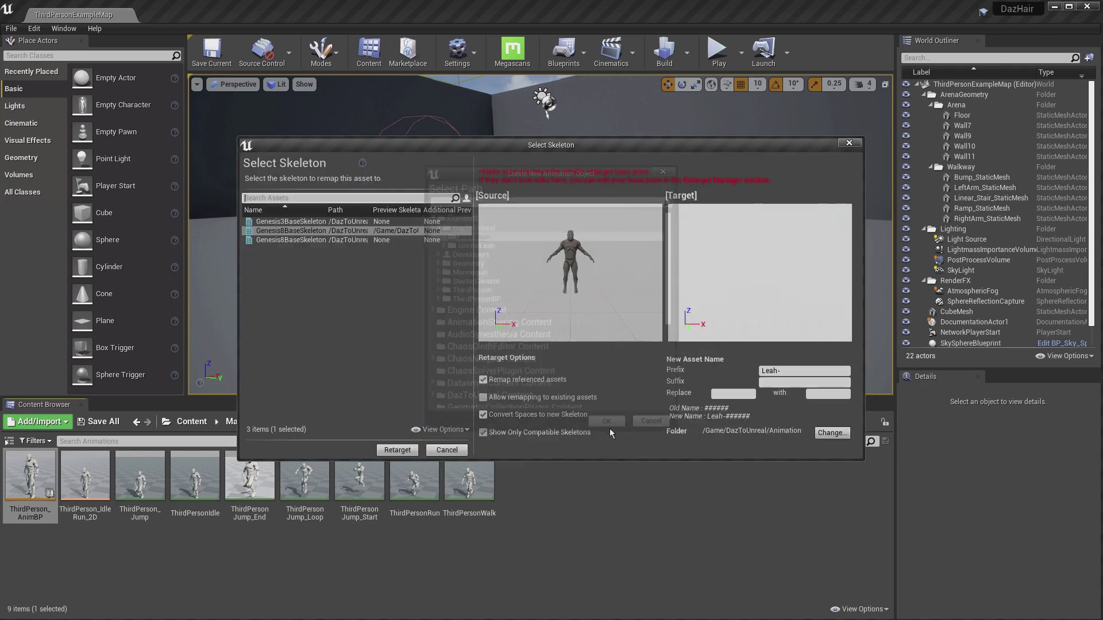
click(398, 450)
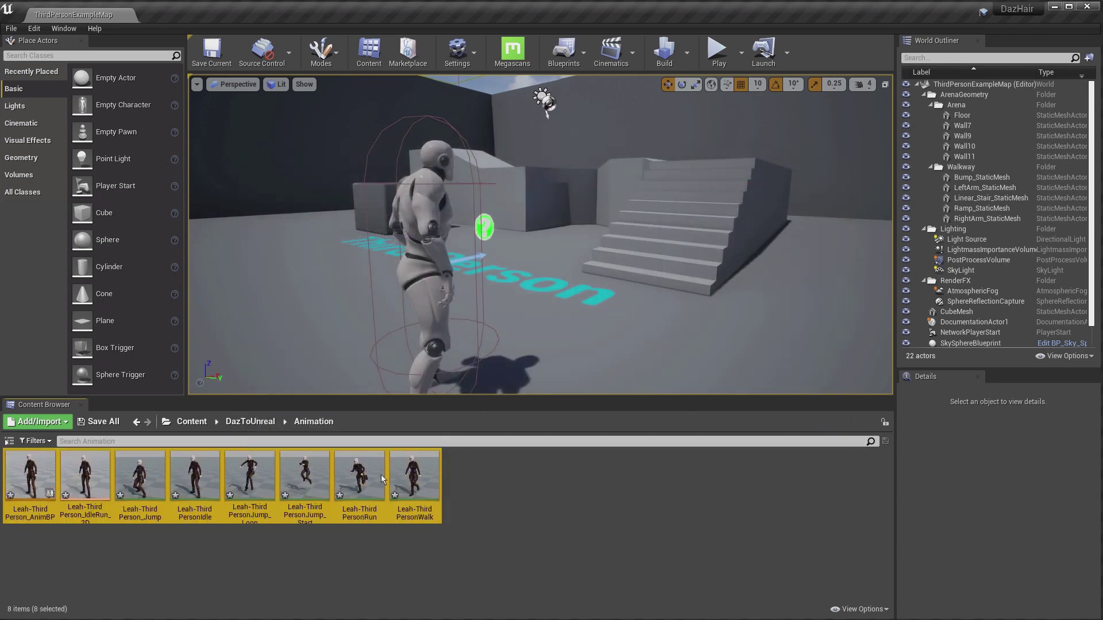
click(240, 570)
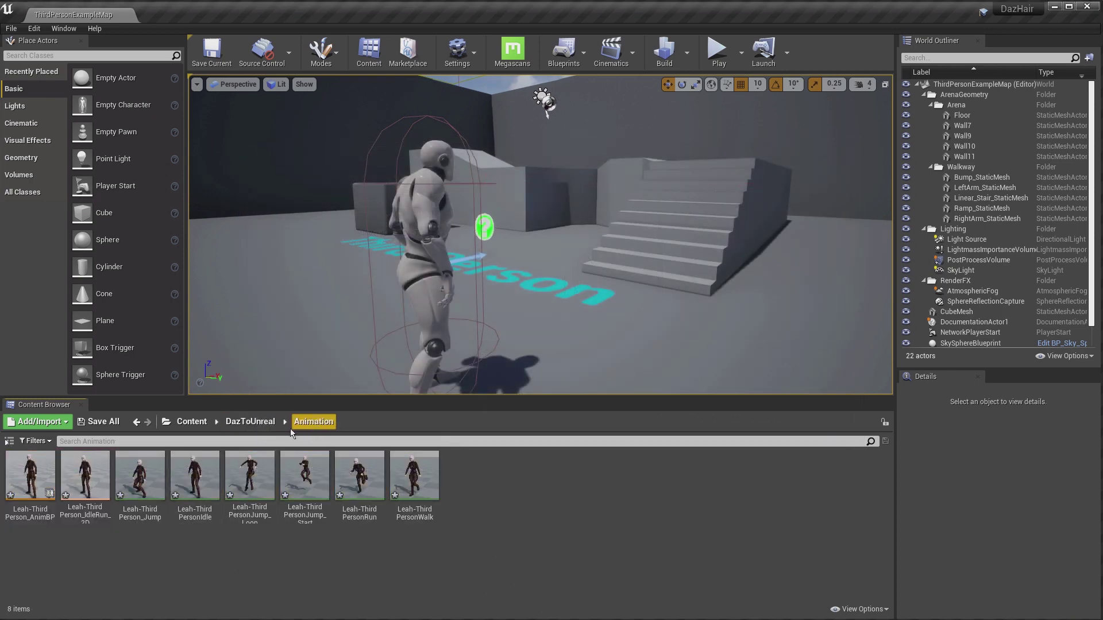
Open the retargeted Leah-ThirdPerson_AnimBP, inspect the character's pose in its preview, and close it.
double_click(41, 475)
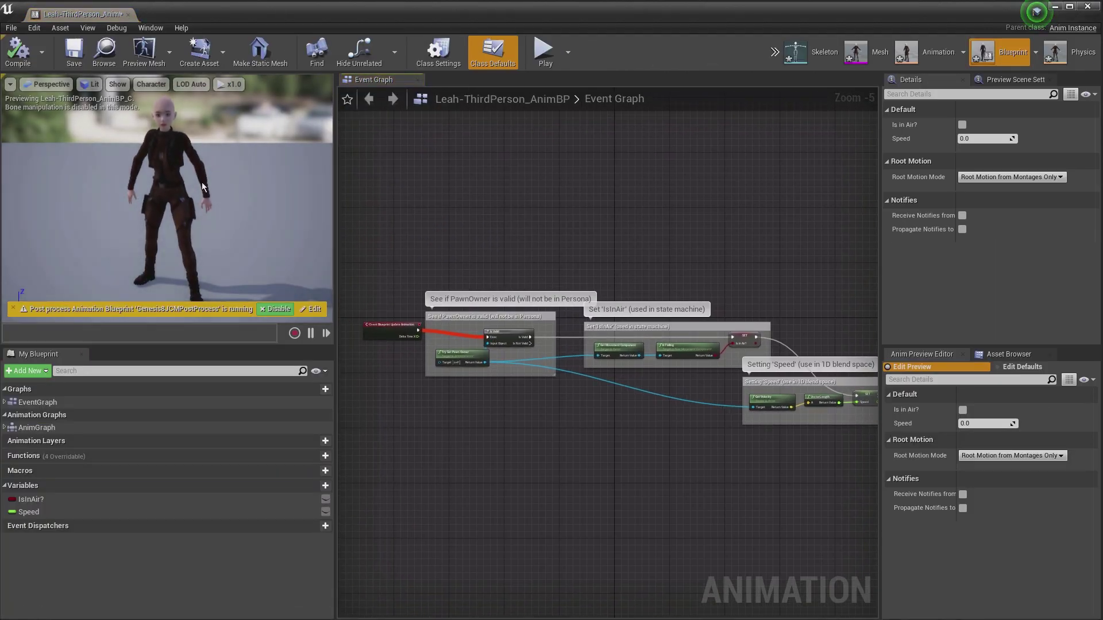
drag(156, 176, 266, 181)
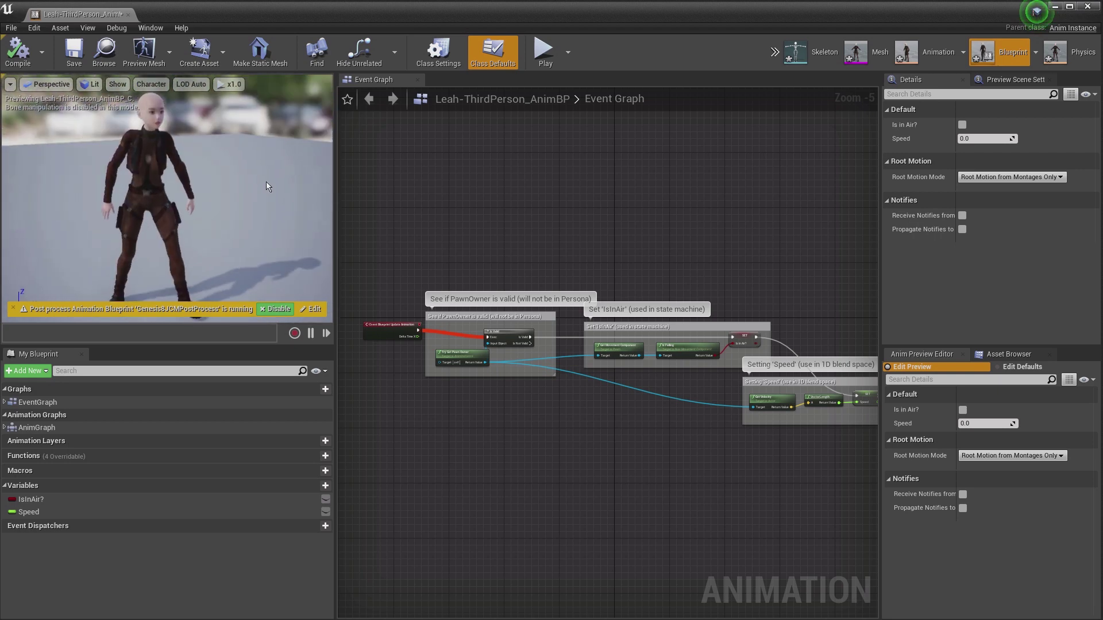
click(127, 15)
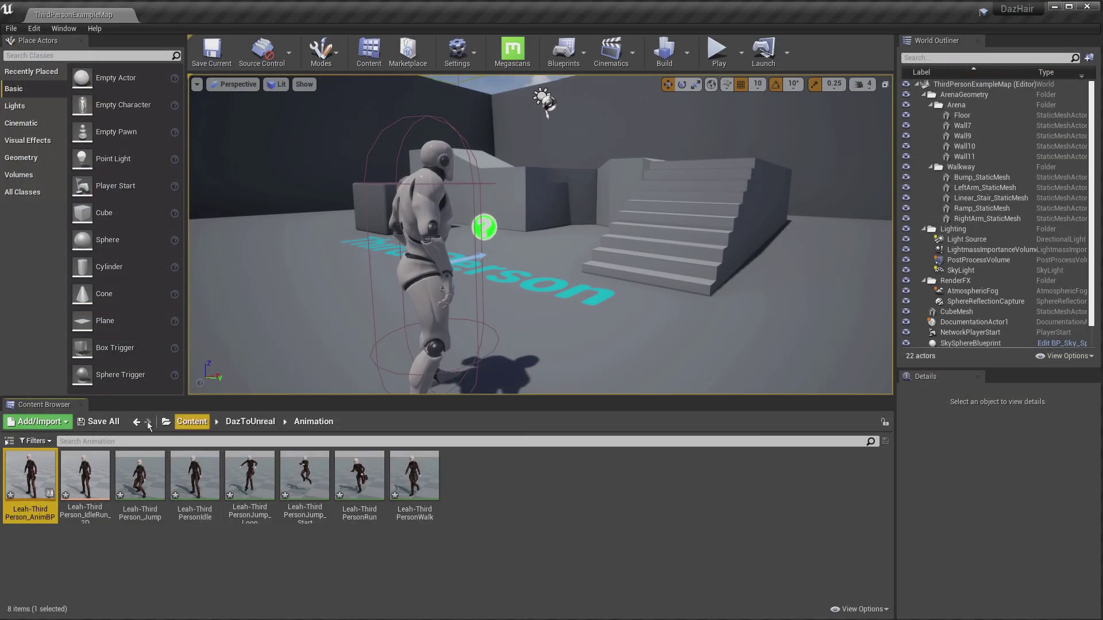
Open the ThirdPersonCharacter blueprint from ThirdPersonBP/Blueprints and show the character up close in its viewport.
click(186, 426)
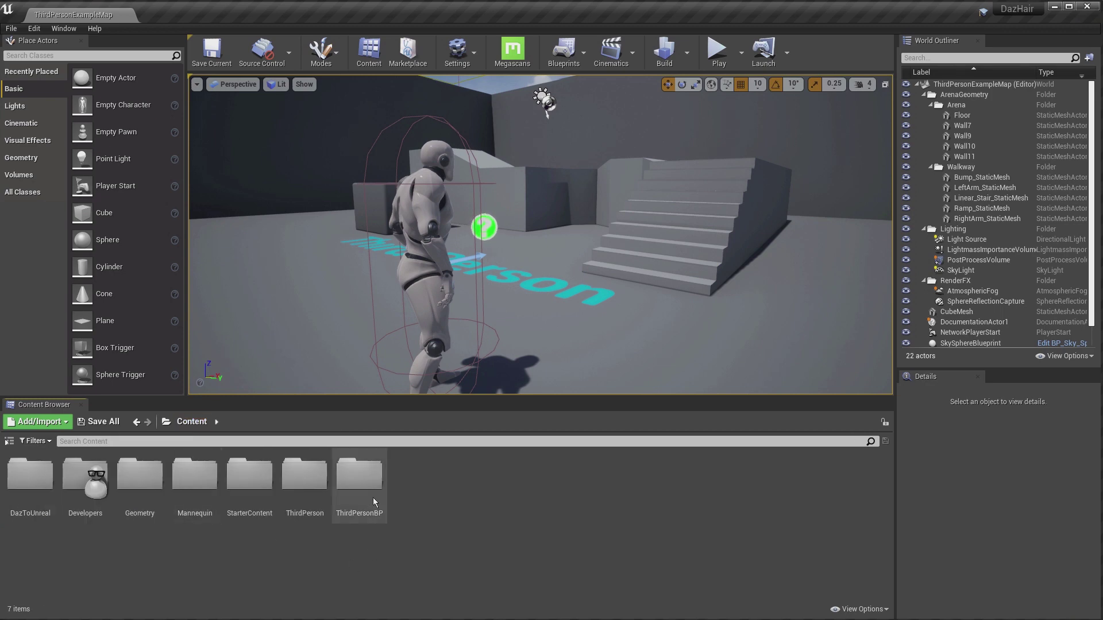
double_click(371, 479)
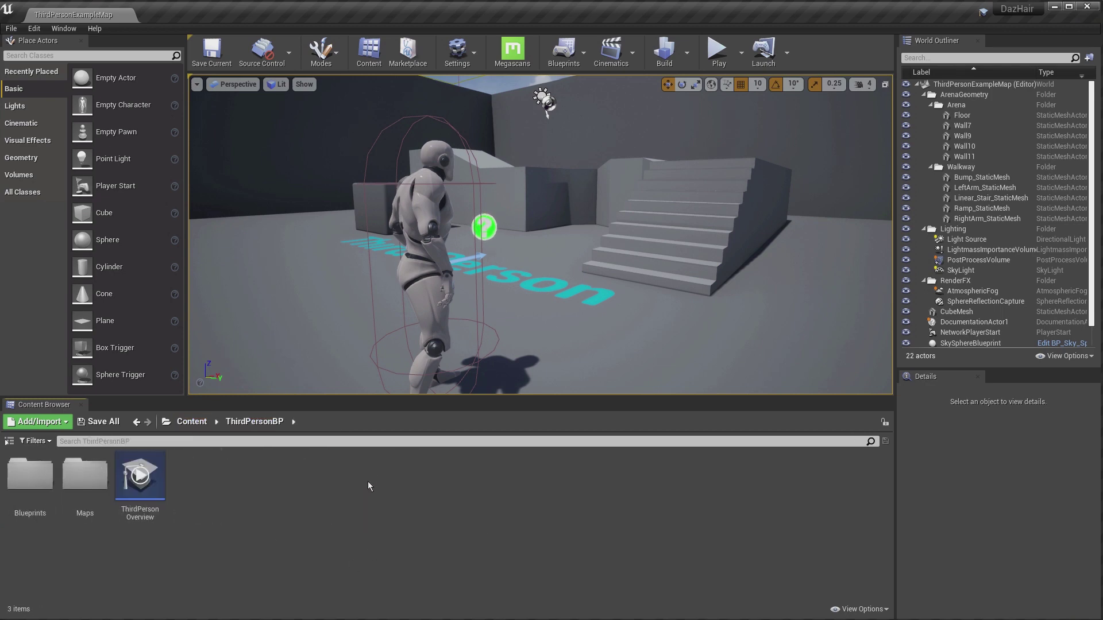
click(23, 474)
double_click(23, 474)
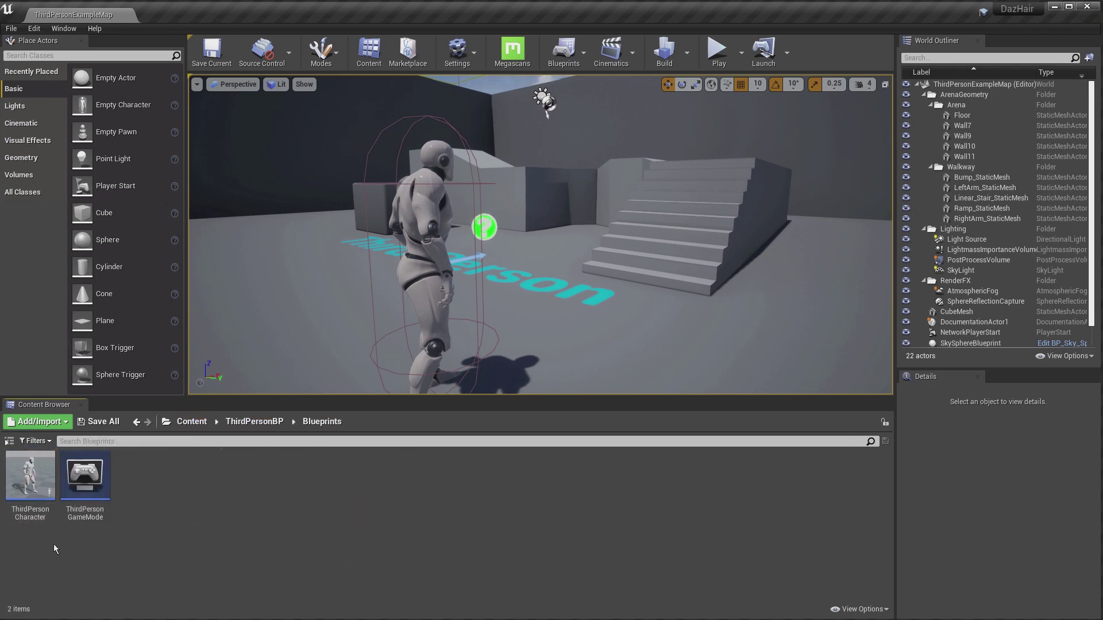
double_click(30, 477)
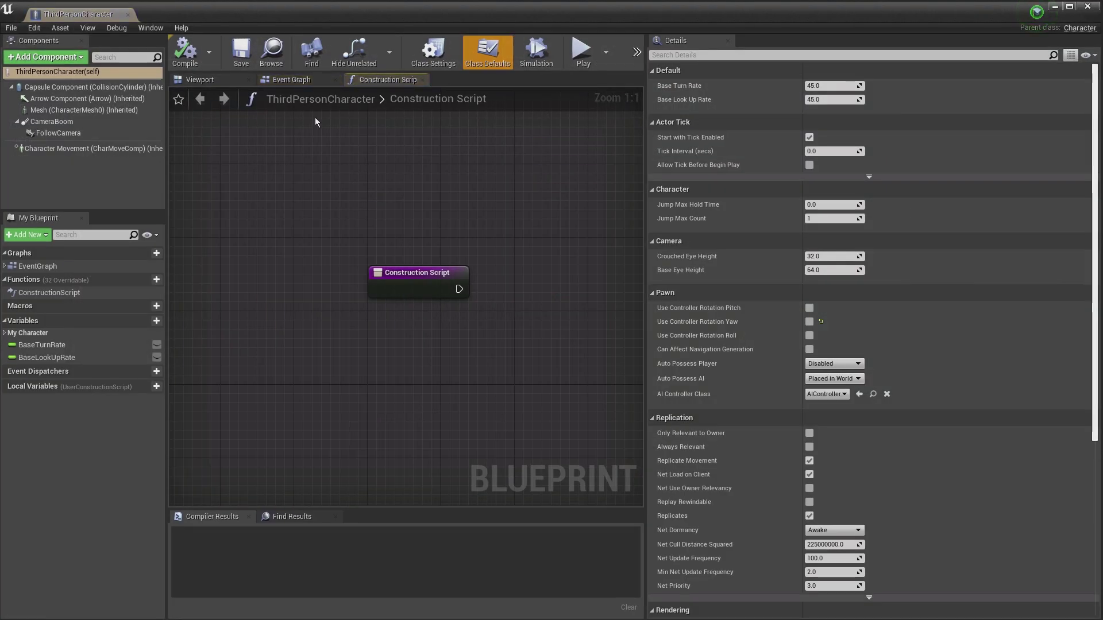
click(195, 80)
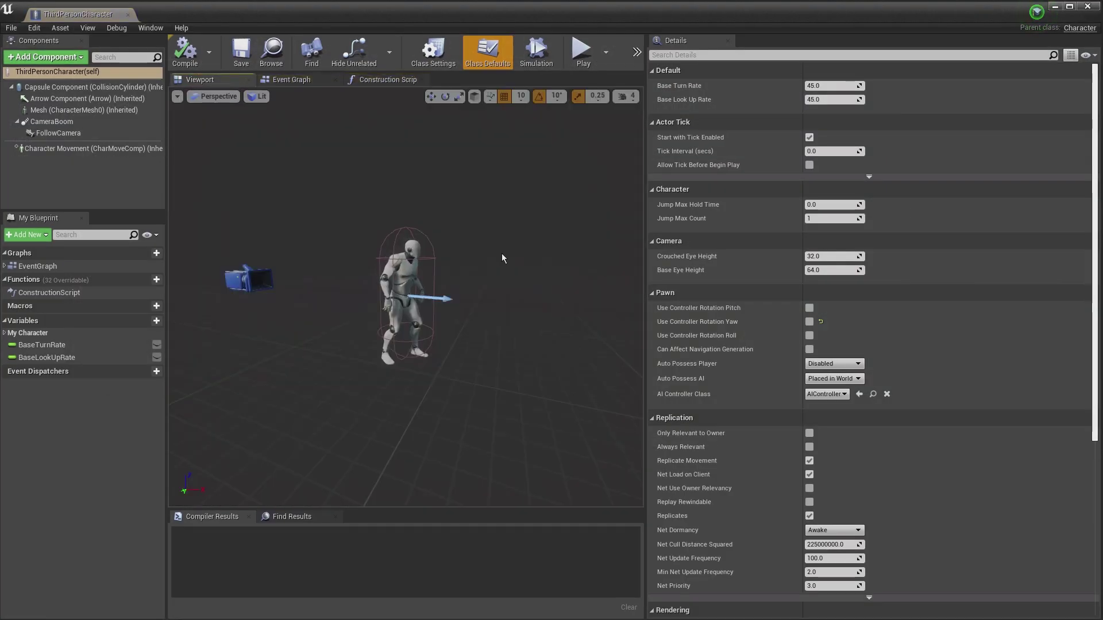
scroll(464, 243, up, 3)
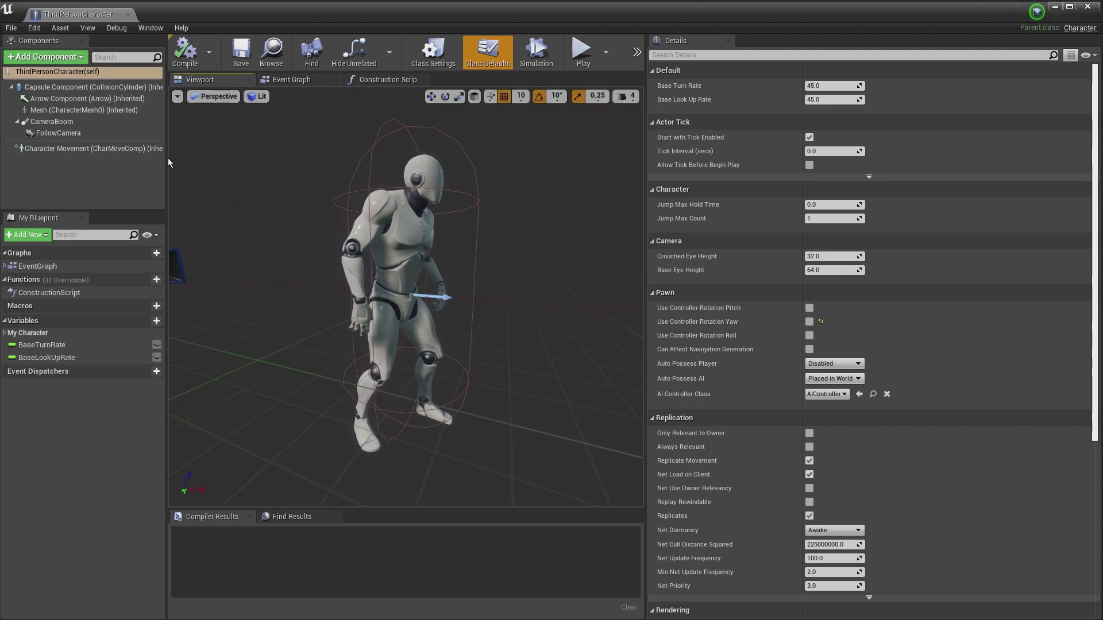
Set the skeletal mesh of the character's Mesh component to UnrealLeah.
click(56, 111)
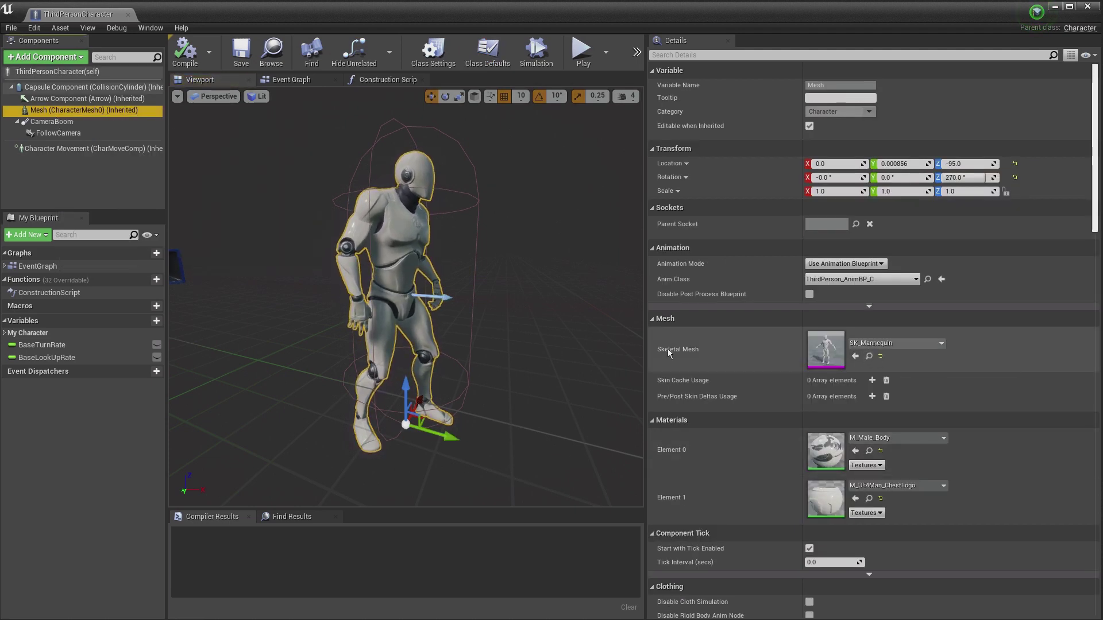
click(907, 344)
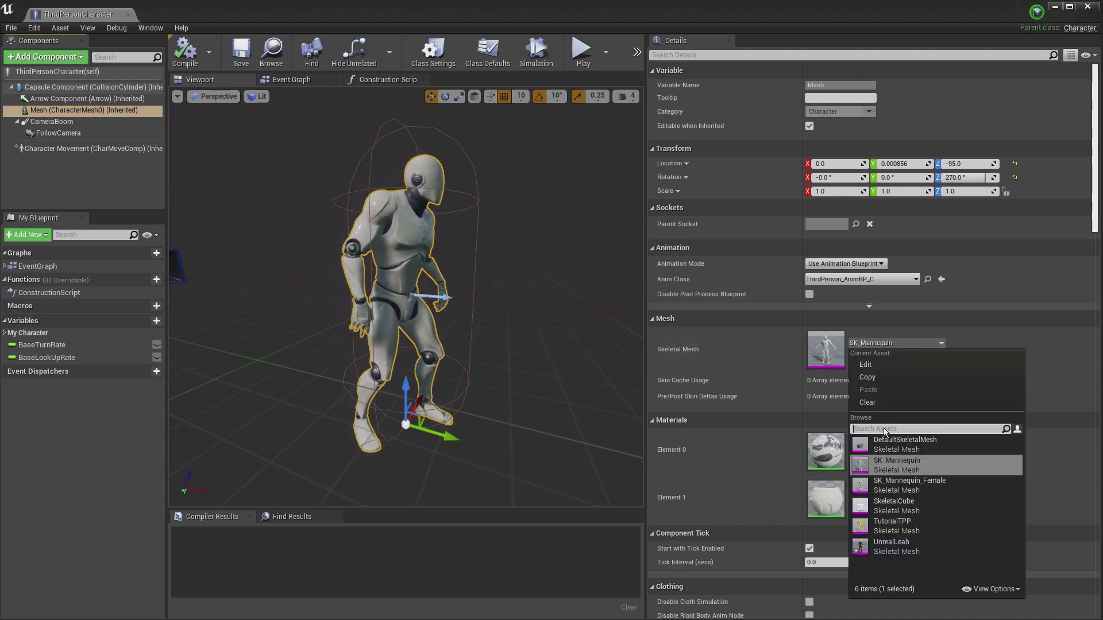
text(le)
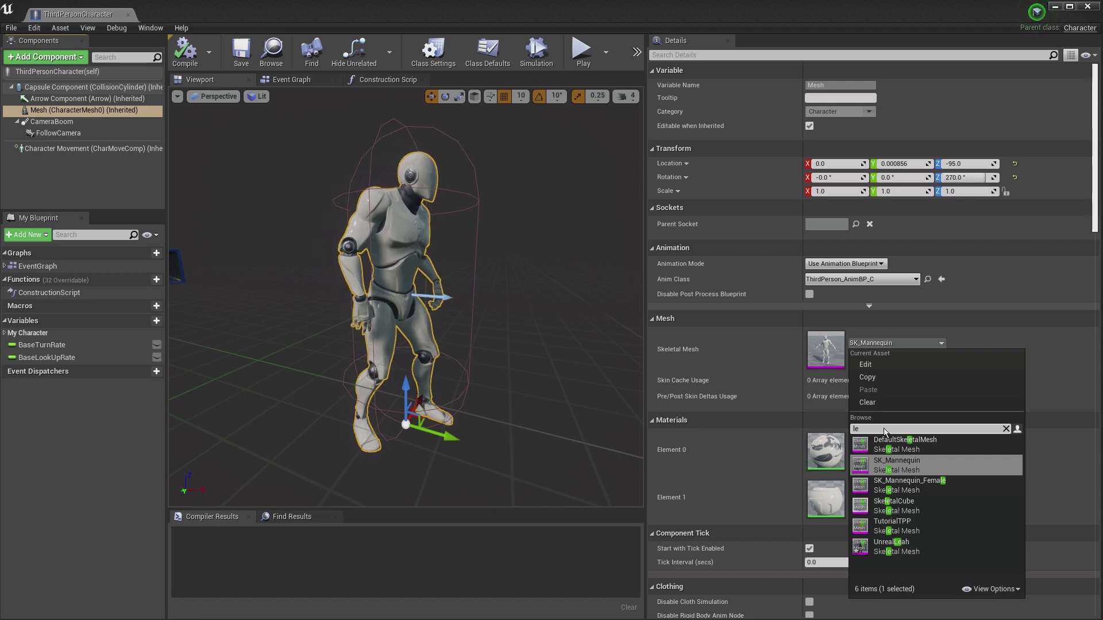
text(a)
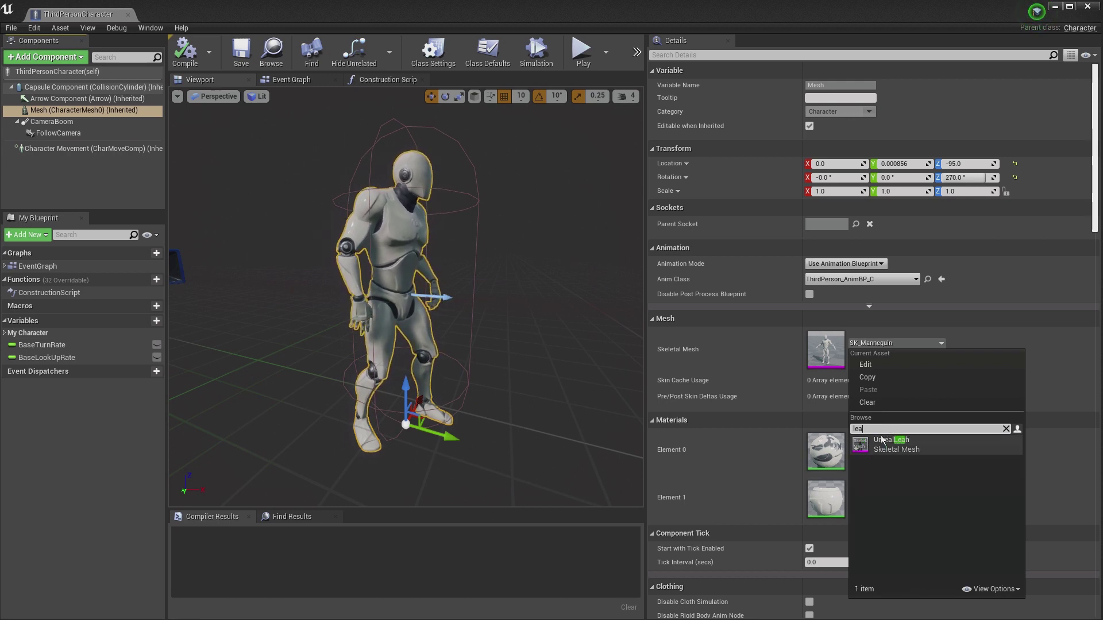
click(885, 444)
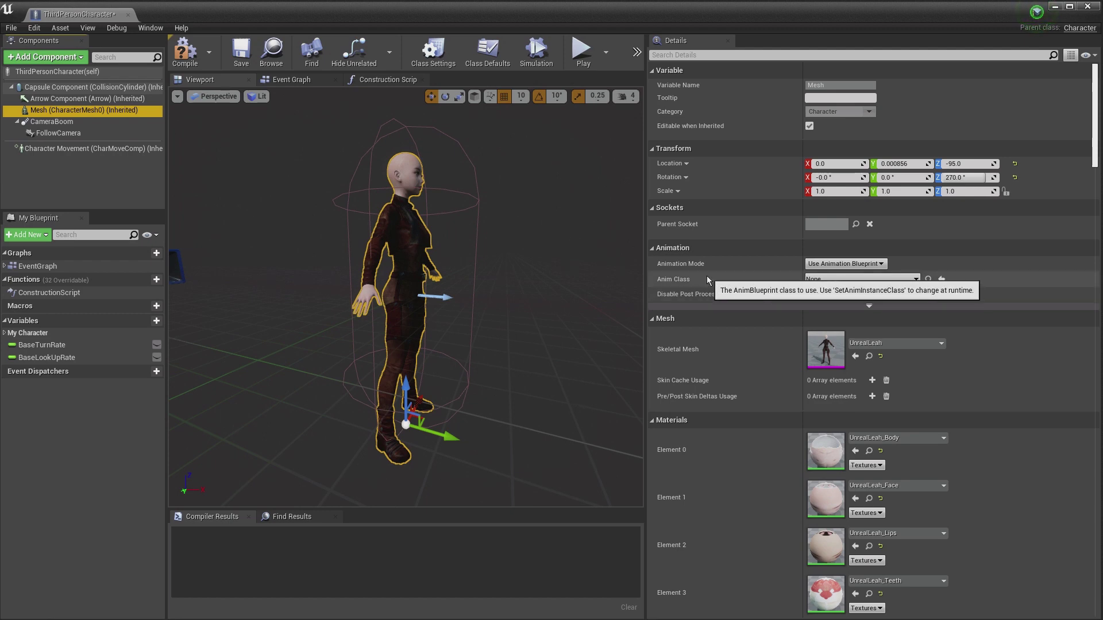
Set the Mesh component's Anim Class to Leah-ThirdPerson_AnimBP and compile the blueprint.
click(848, 280)
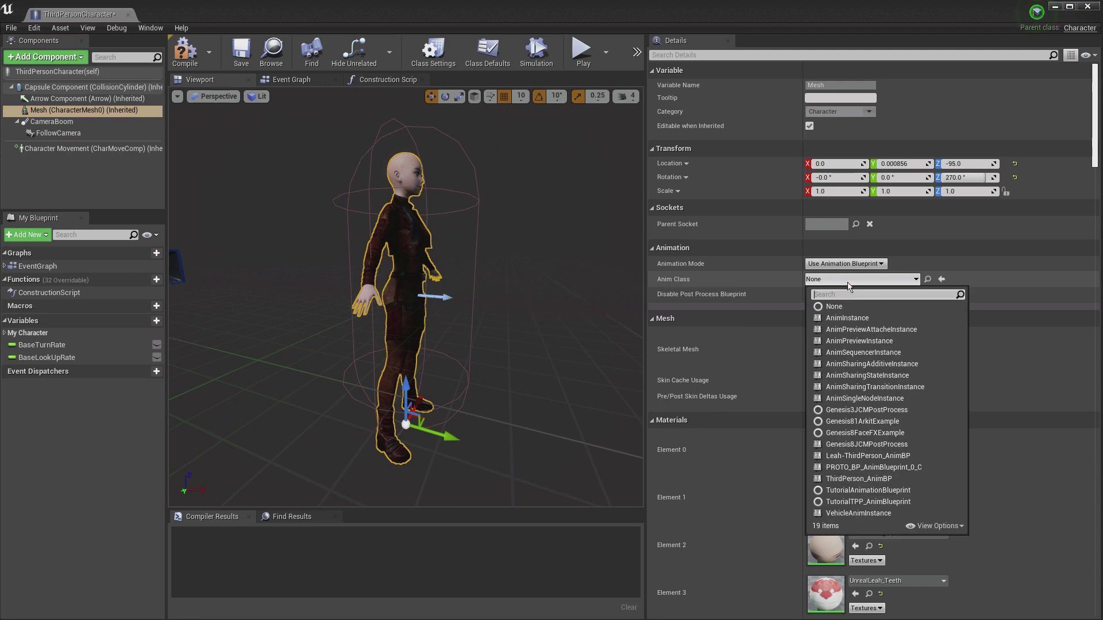
text(lea)
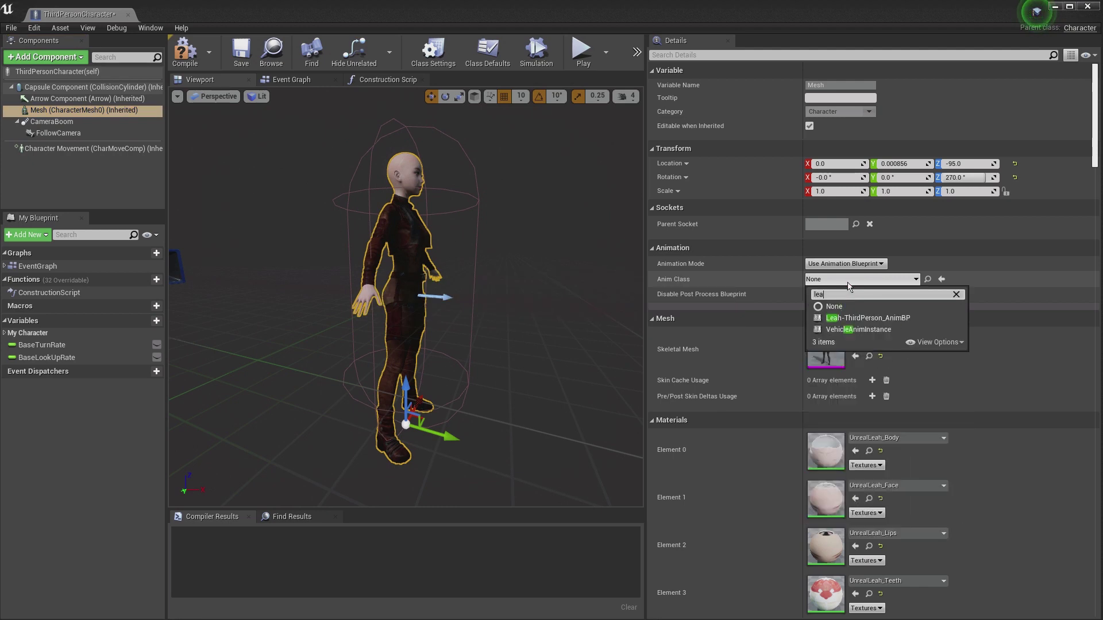
click(870, 321)
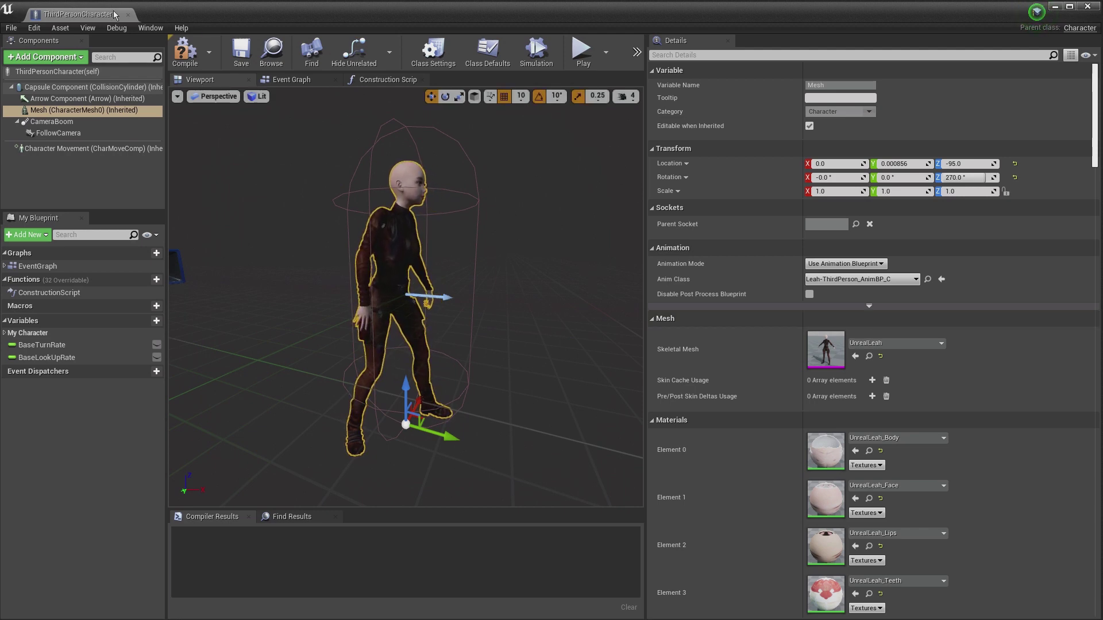
click(185, 50)
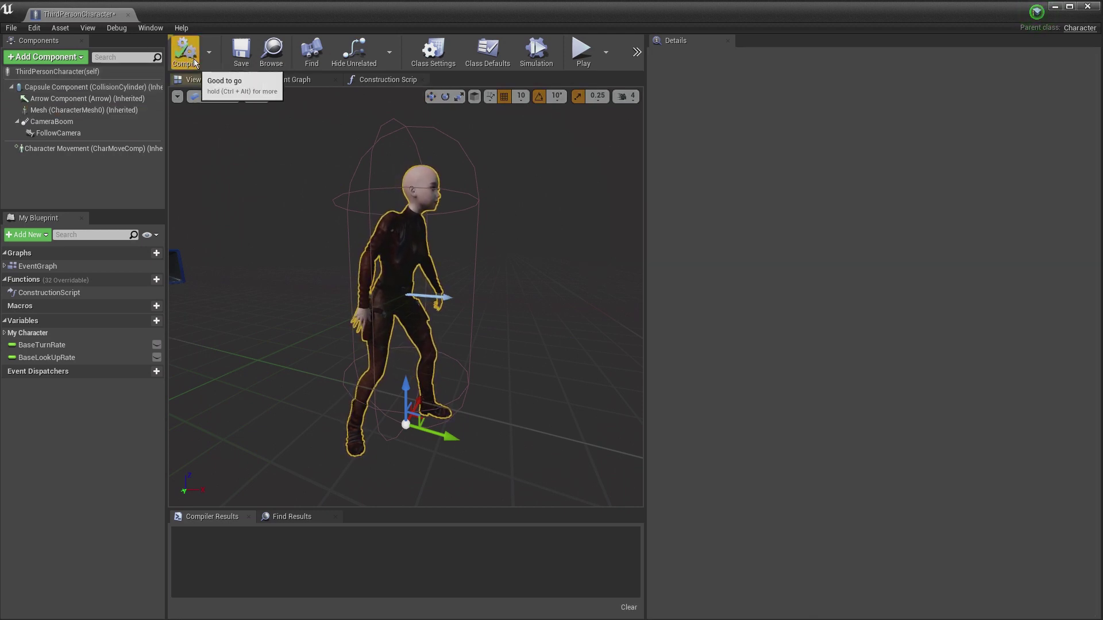
Save the ThirdPersonCharacter blueprint and close it.
click(242, 60)
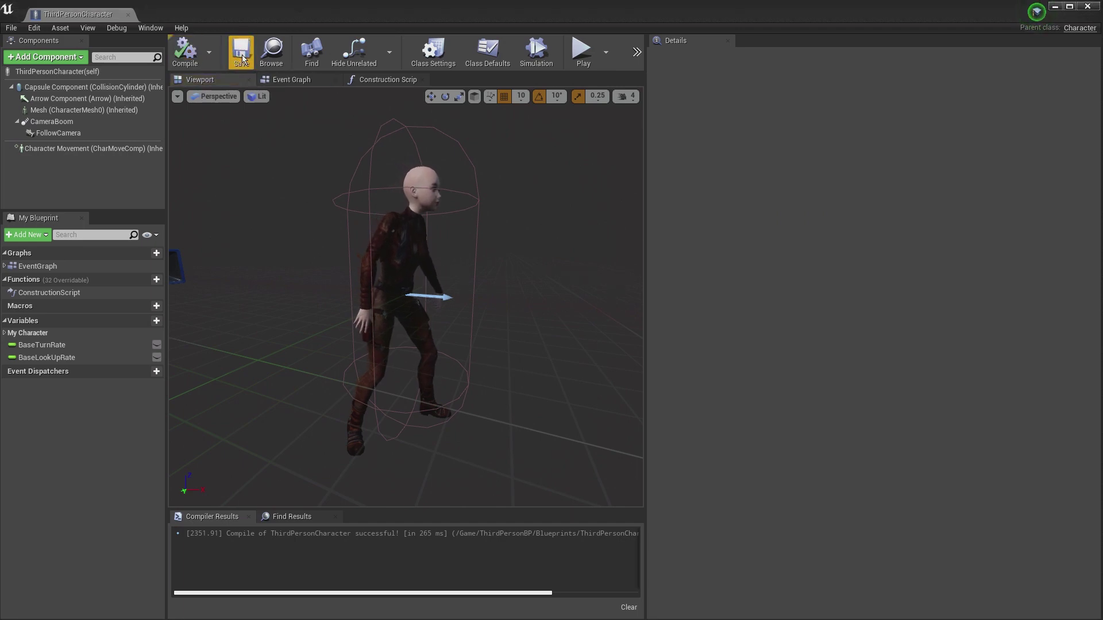
click(127, 14)
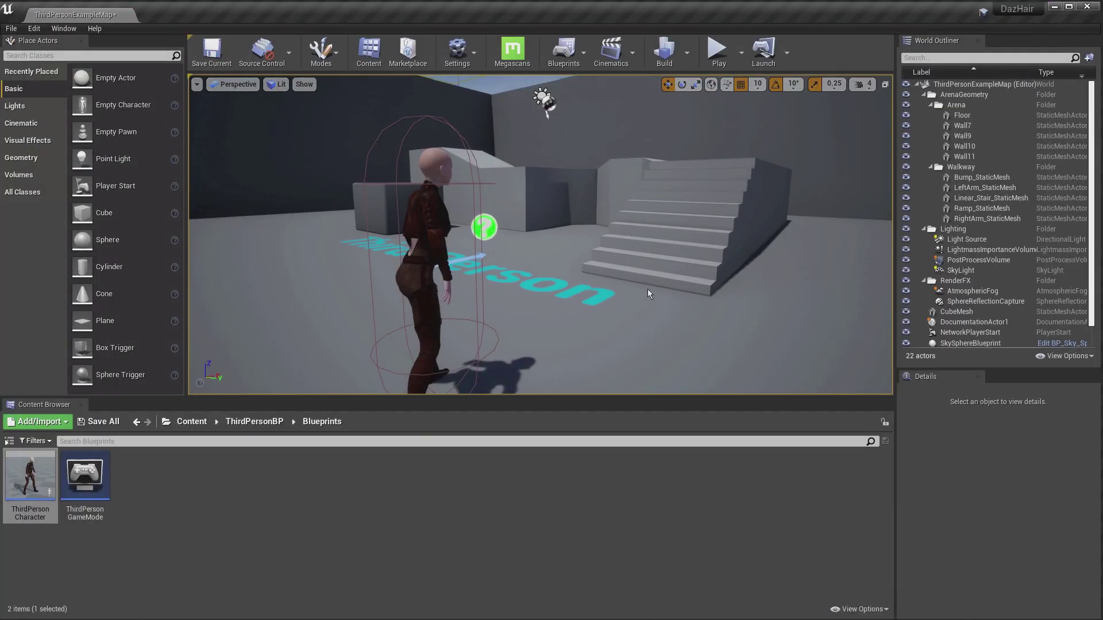
Play-test the level by running around, jumping and viewing the character from several sides, and end the play session.
click(718, 51)
click(669, 251)
key(w)
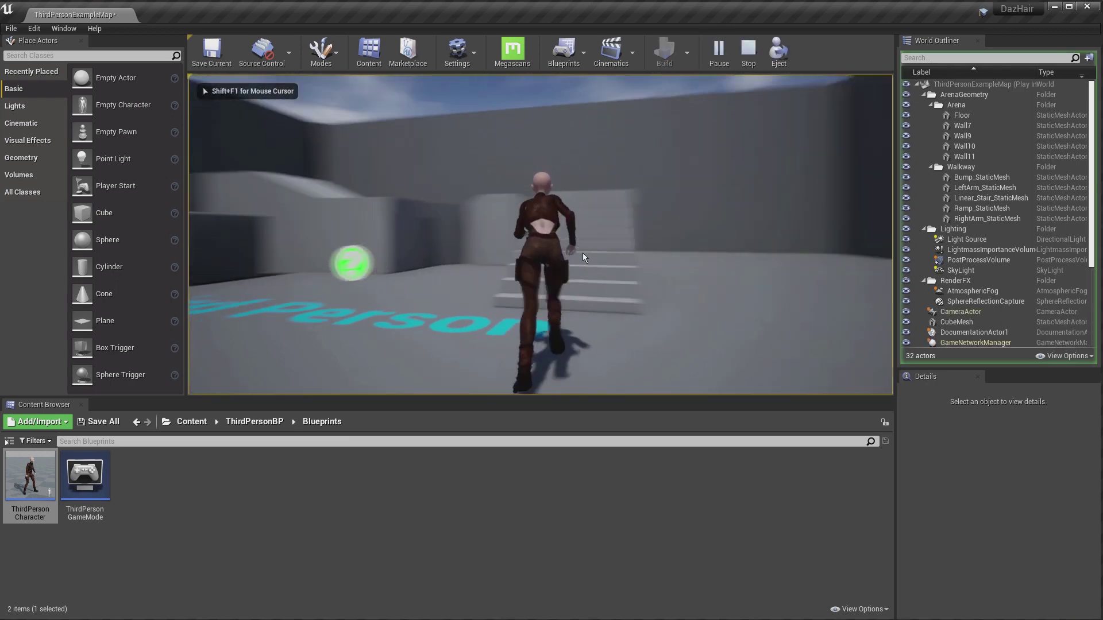
key(a)
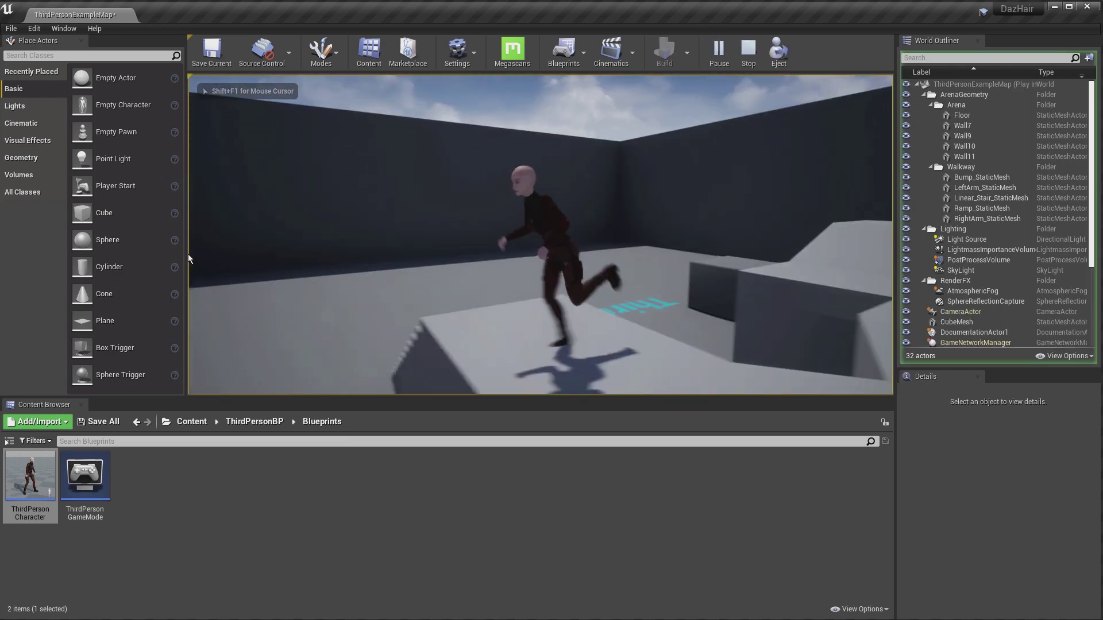
key(s)
key(space)
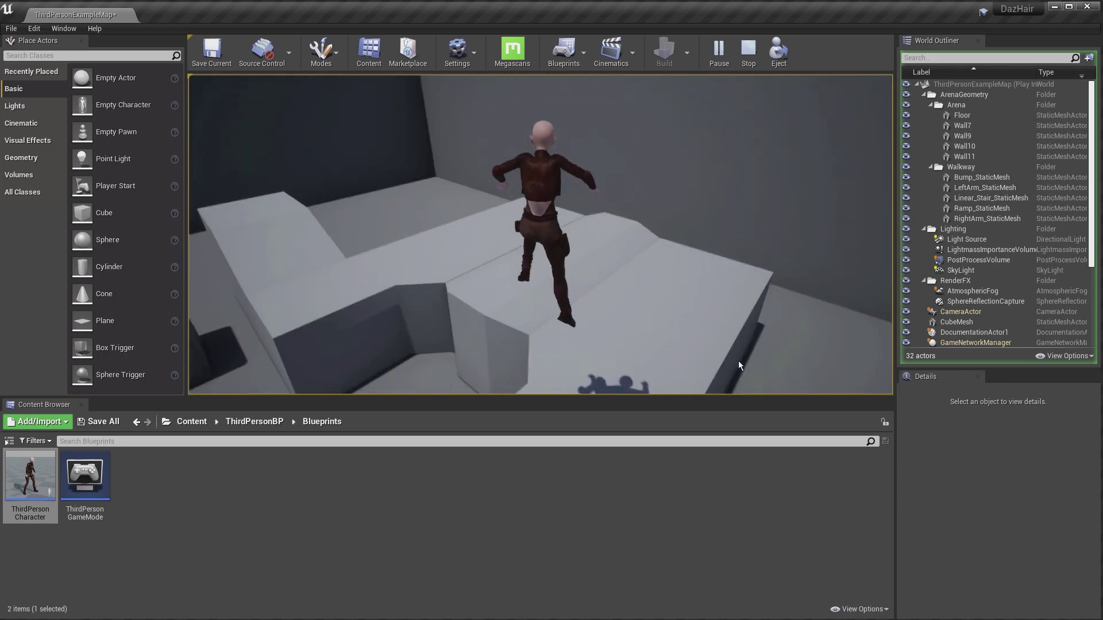
key(w)
key(w)
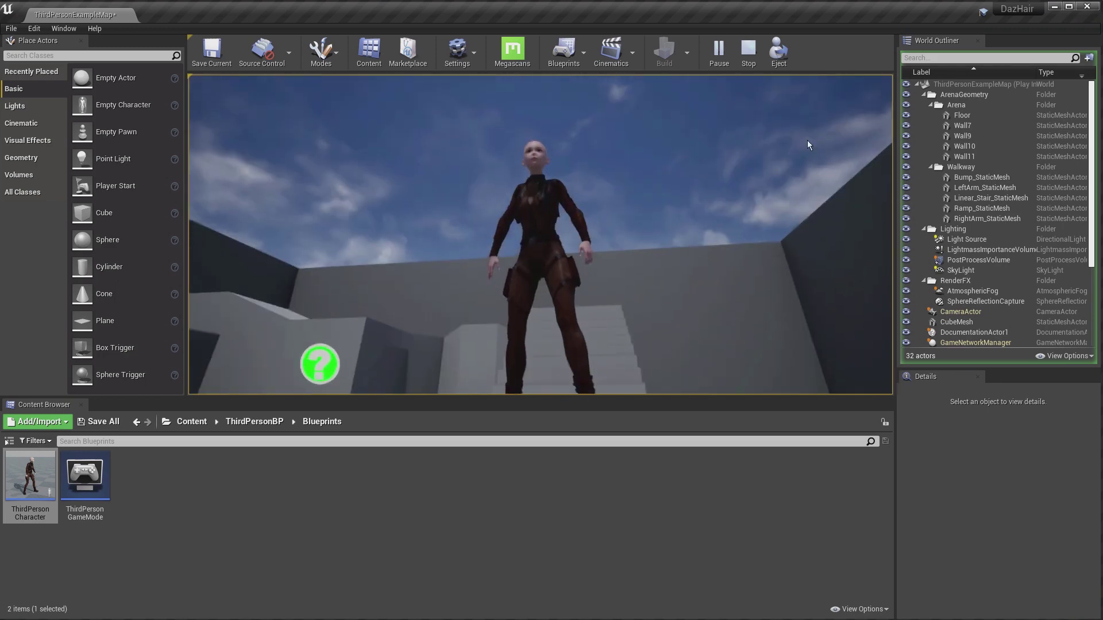
key(Escape)
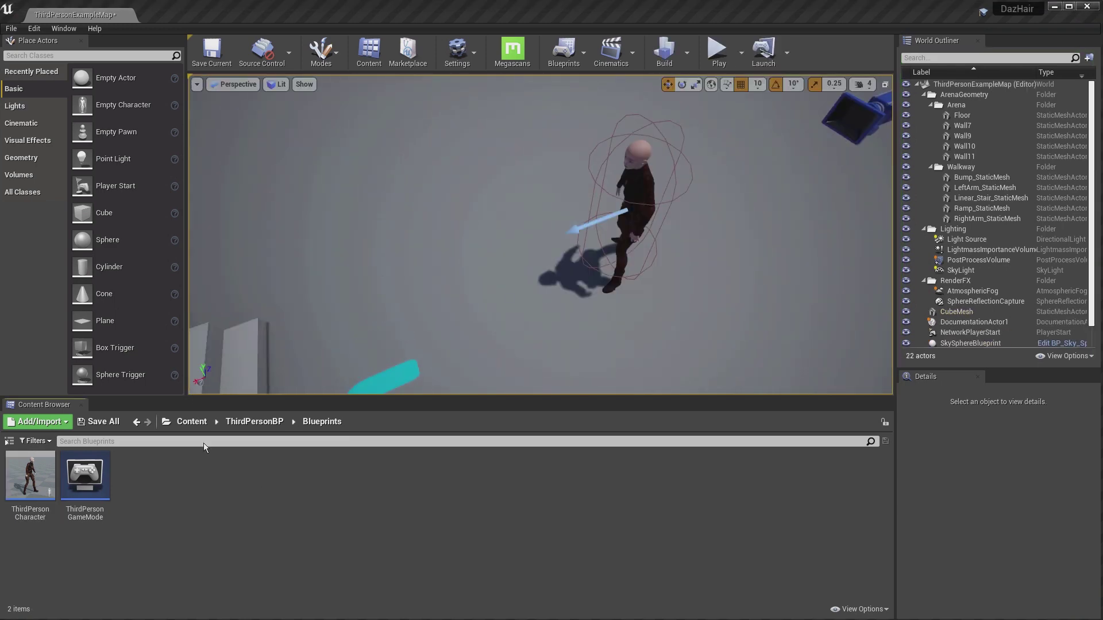
Choose hair4.abc from the Desktop for import into the DazToUnreal/UnrealLeah folder.
click(191, 421)
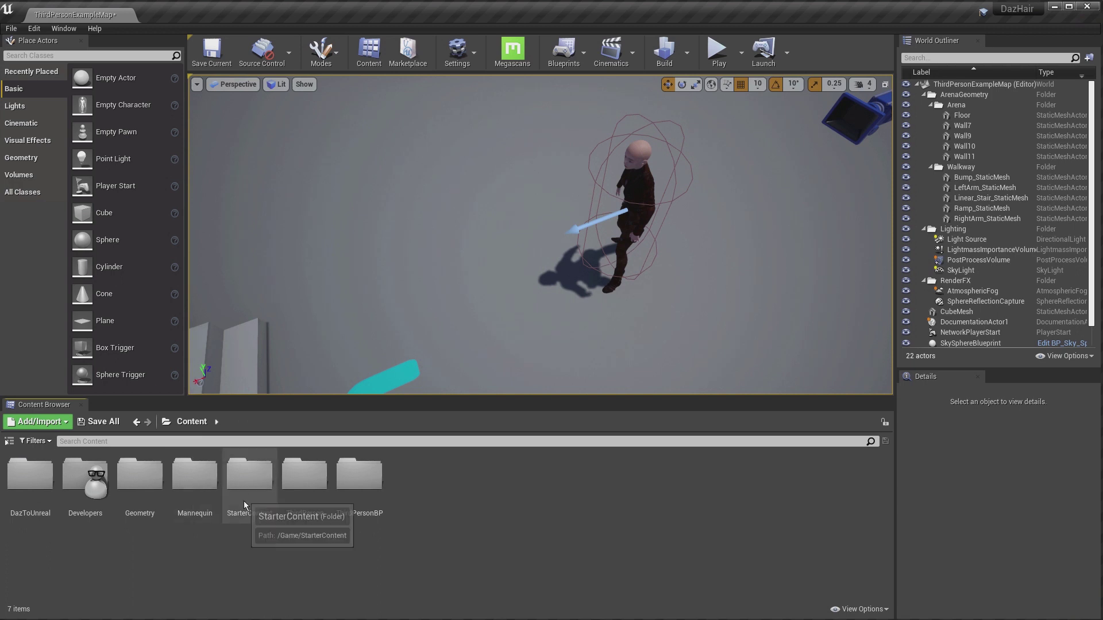
double_click(30, 488)
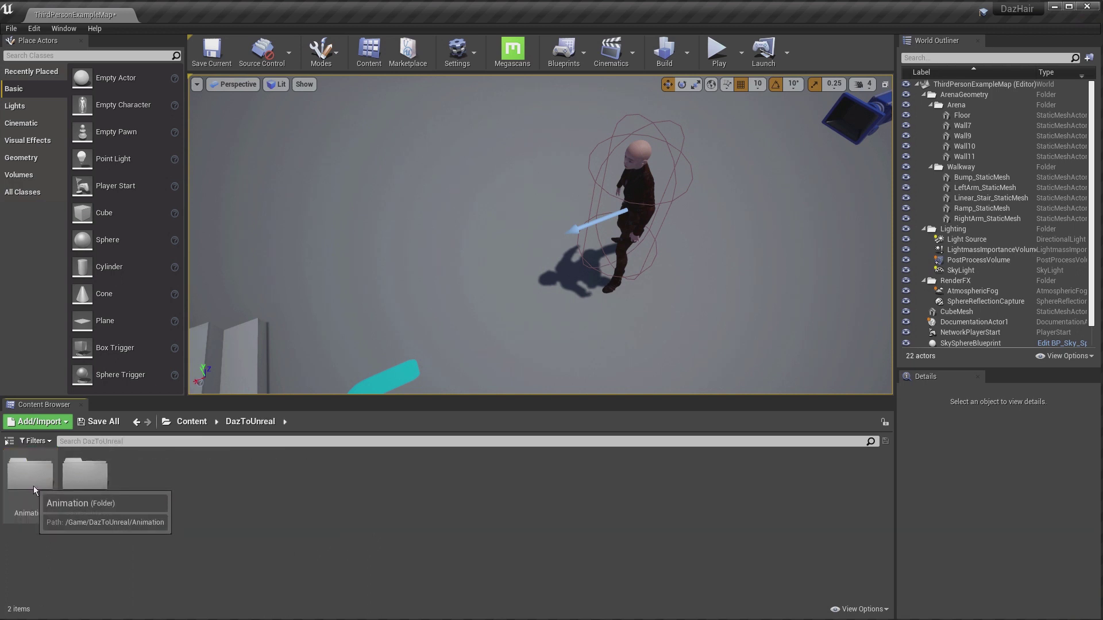
double_click(85, 482)
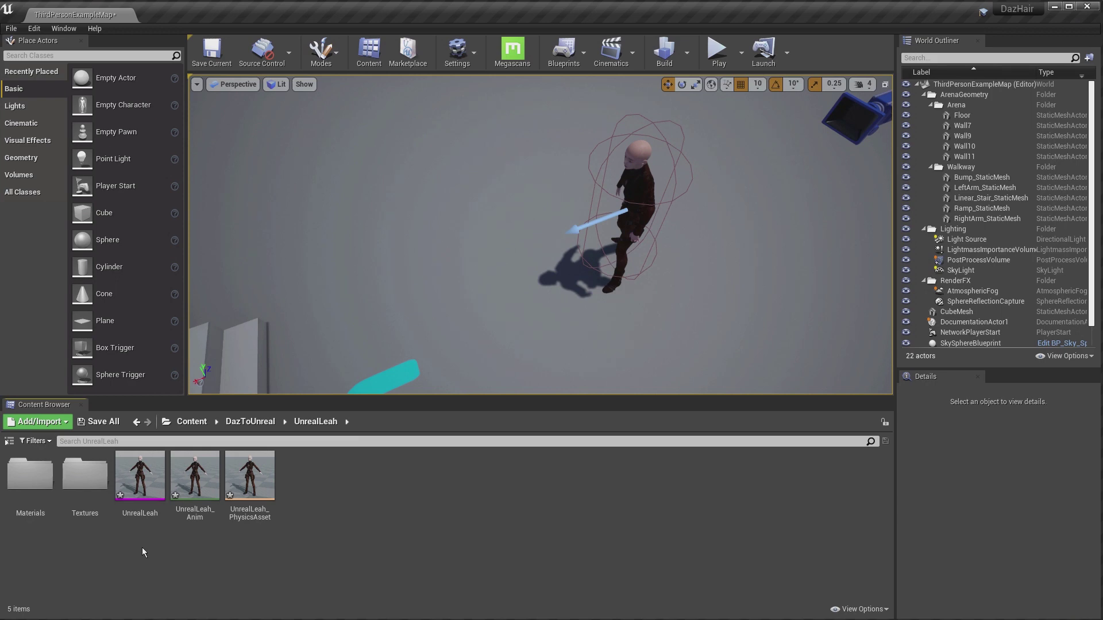
click(57, 422)
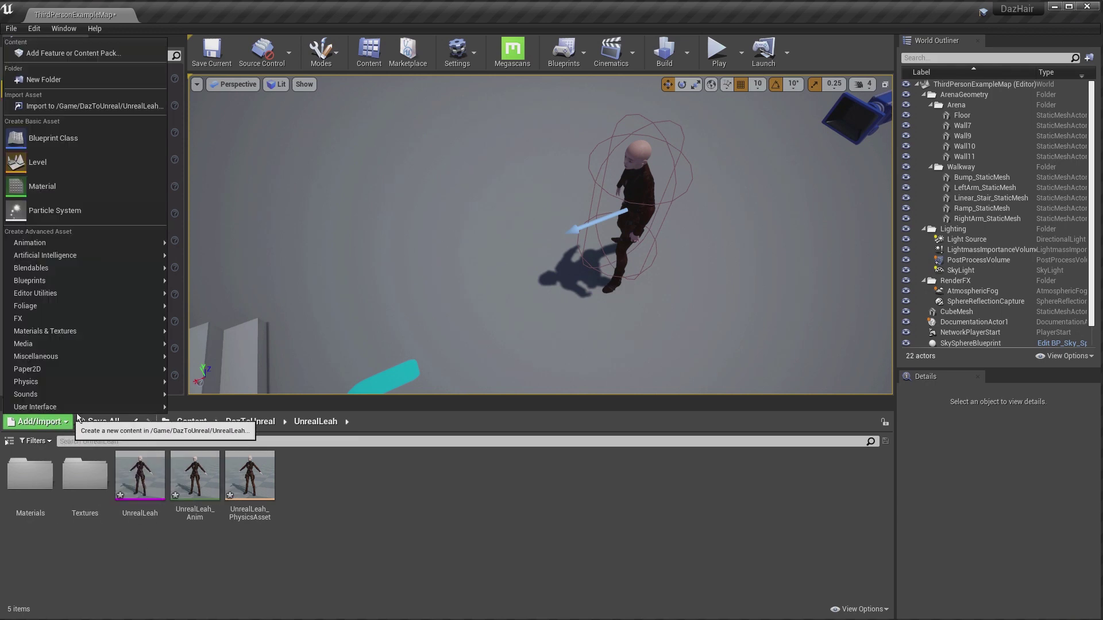
click(69, 107)
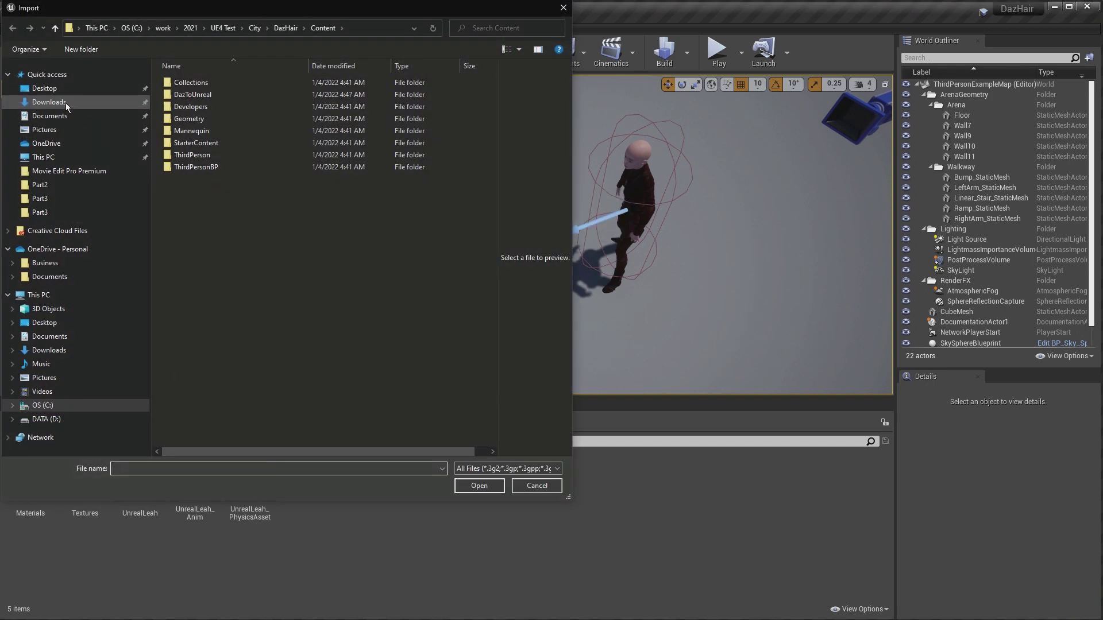
click(65, 88)
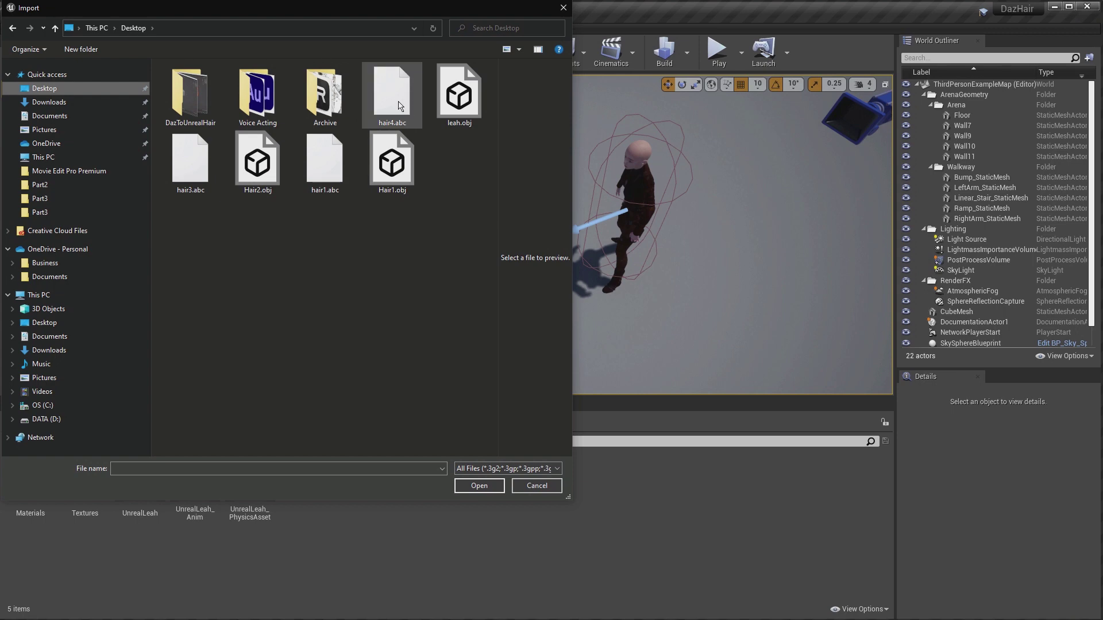
click(400, 104)
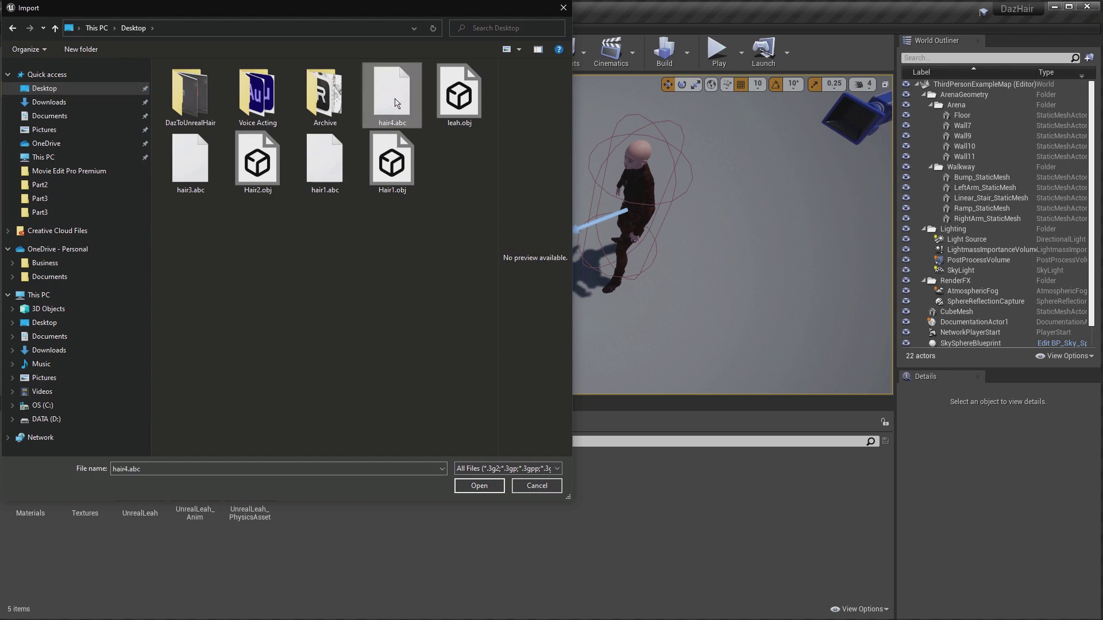
click(480, 486)
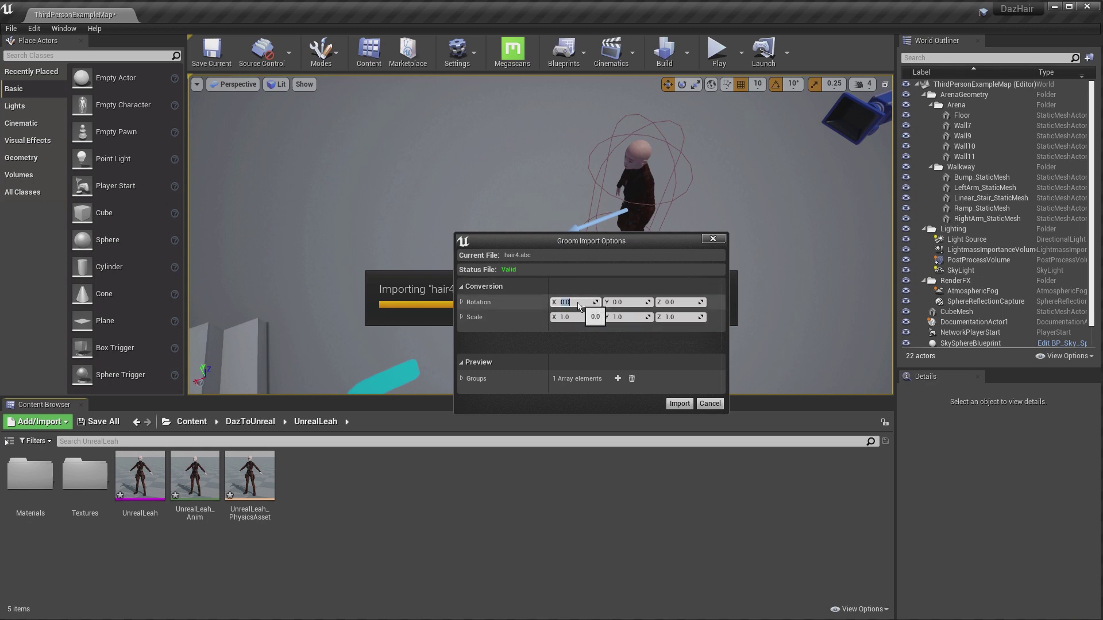
Set the groom's import rotation to 90 on X, give it a negative Y scale, and import it.
key(Return)
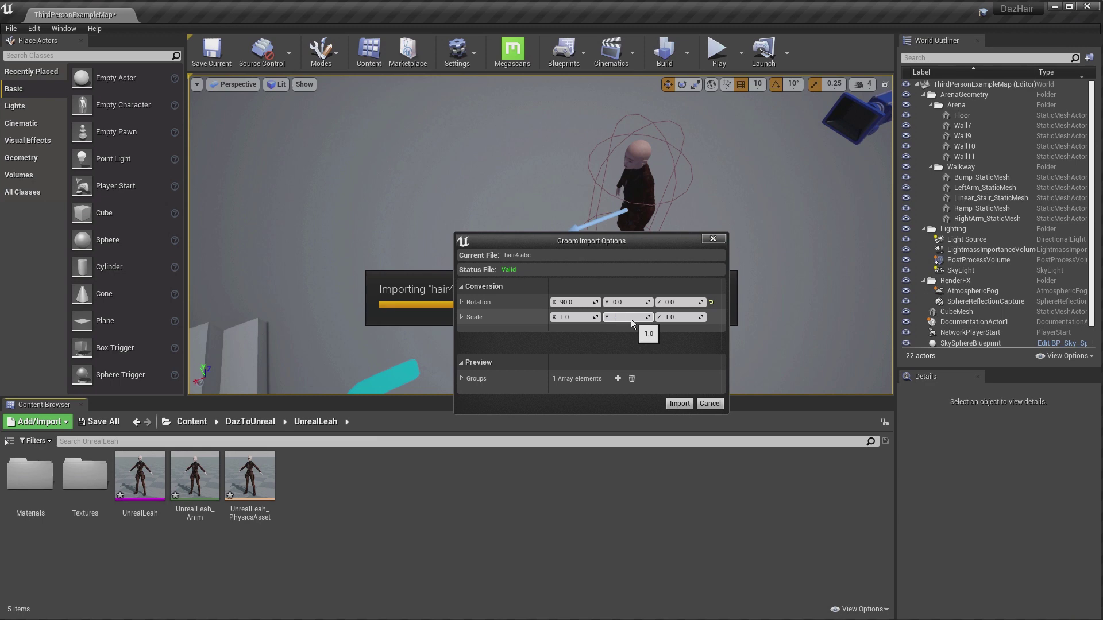
click(679, 404)
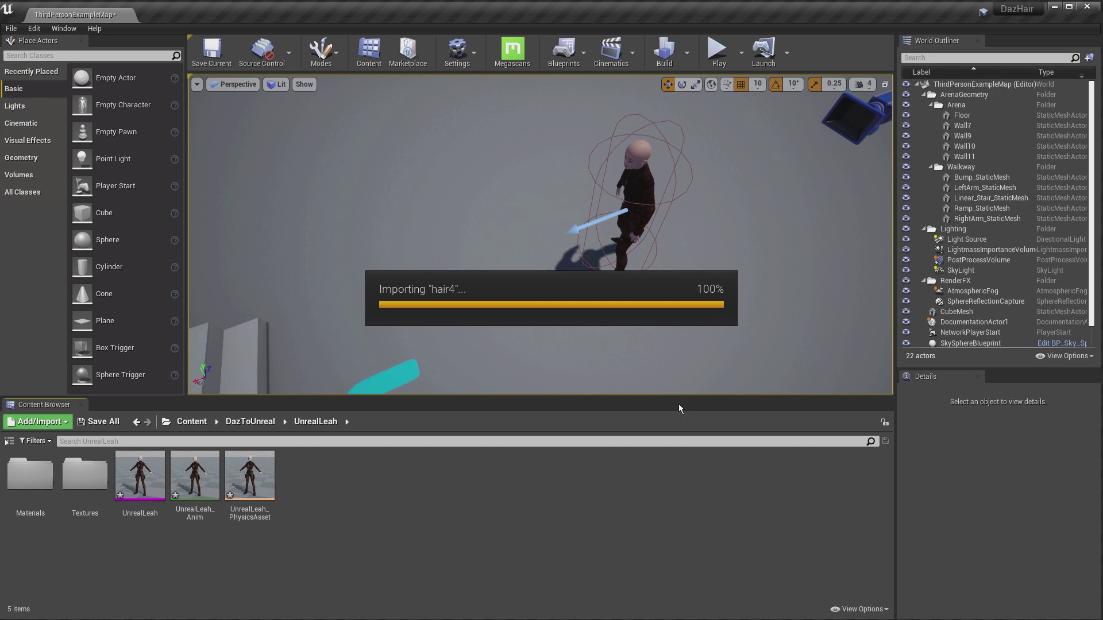
click(449, 520)
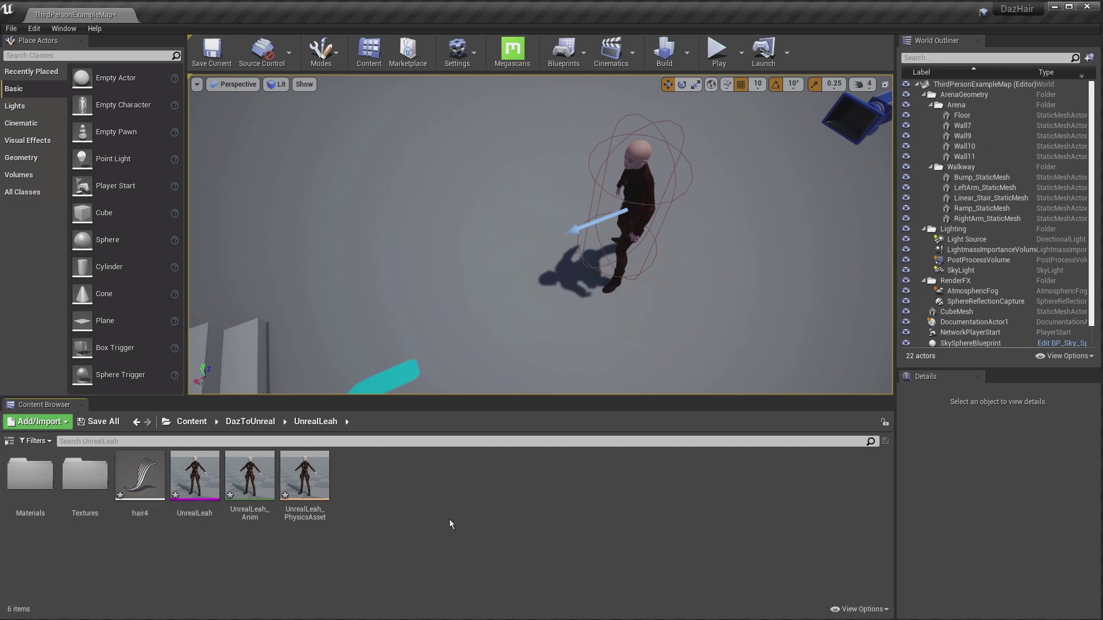
Open the hair4 groom, enable simulation in its Physics solver settings, and close it.
click(133, 479)
double_click(133, 482)
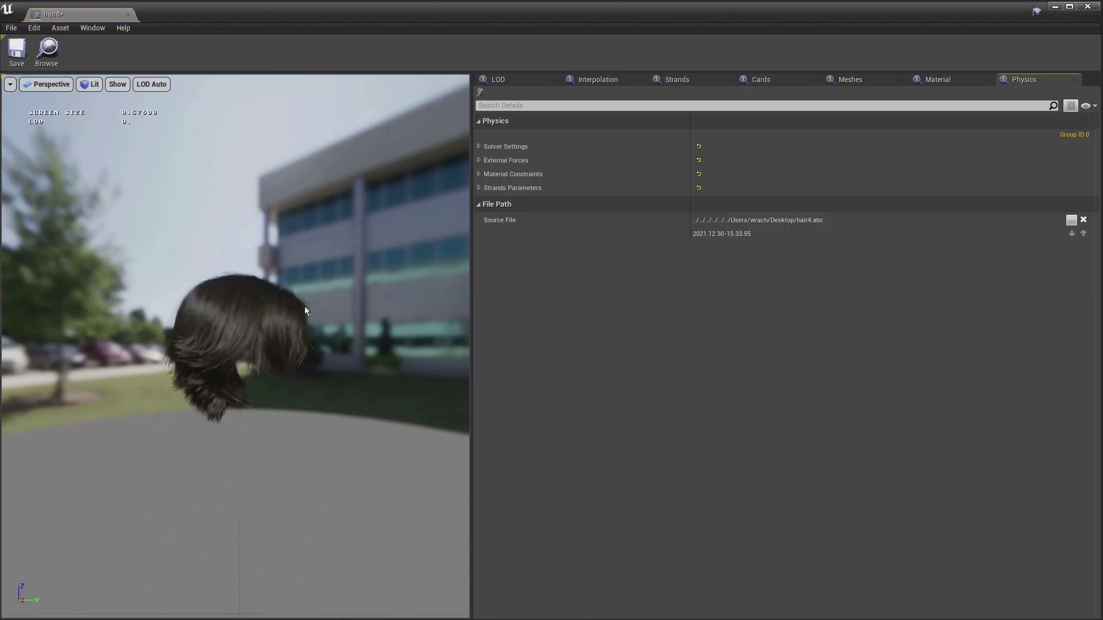
drag(349, 312, 189, 224)
click(480, 146)
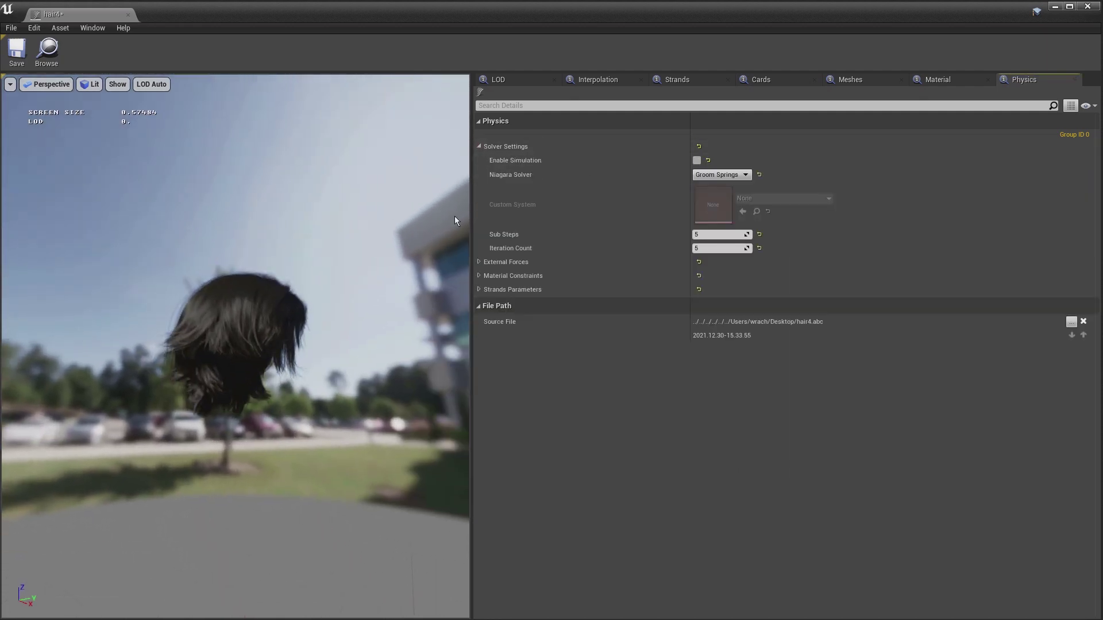
click(697, 161)
click(128, 14)
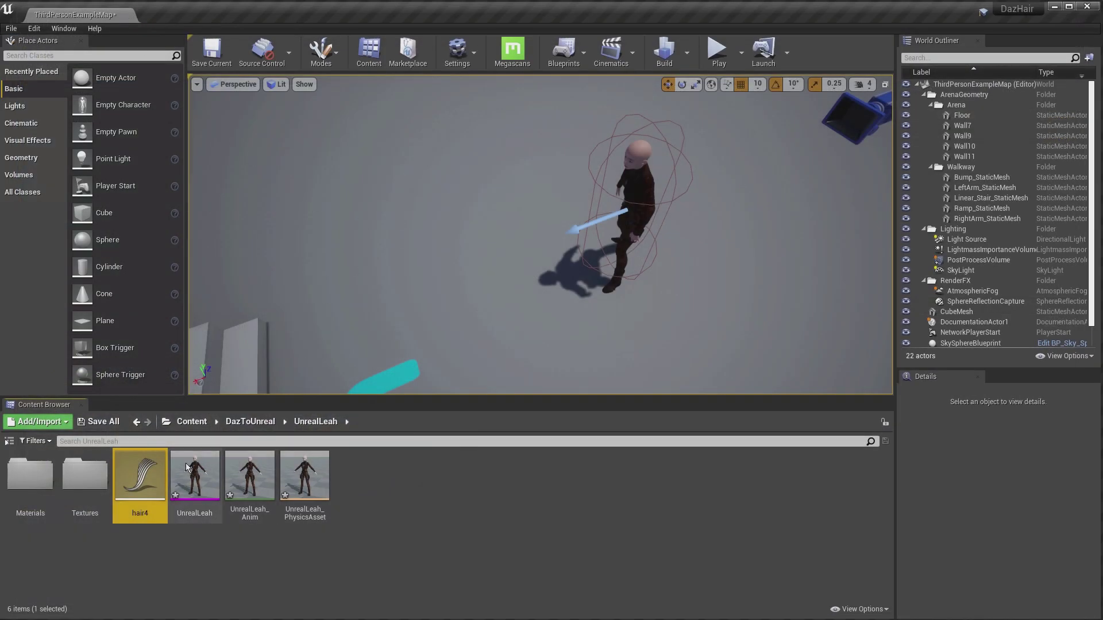
Open the ThirdPersonCharacter blueprint from ThirdPersonBP/Blueprints and show the character up close in its viewport.
click(191, 421)
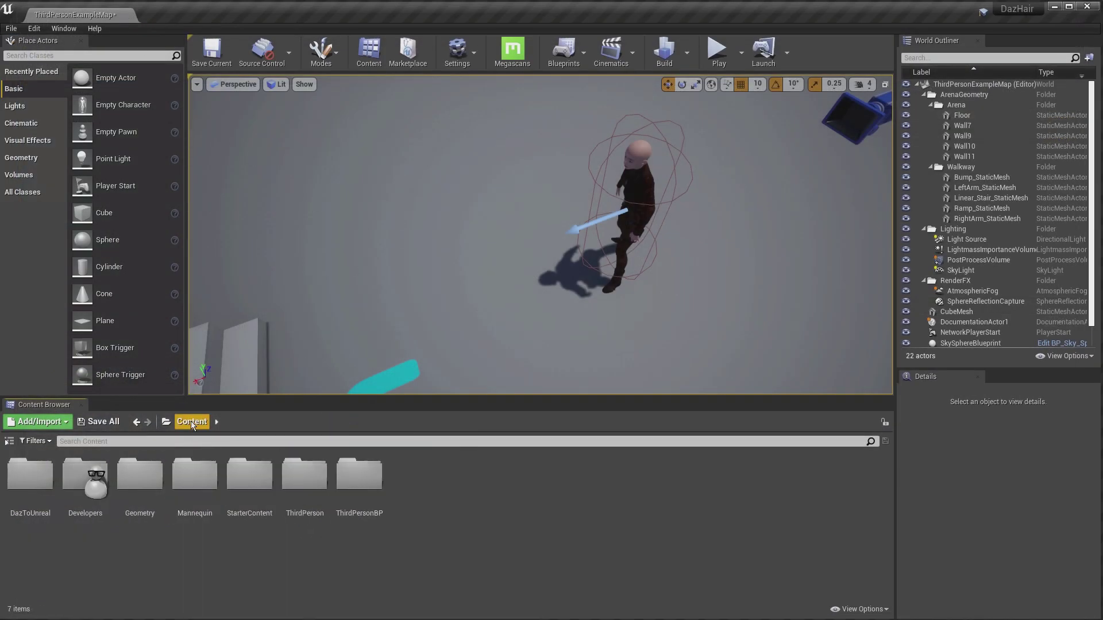
double_click(359, 477)
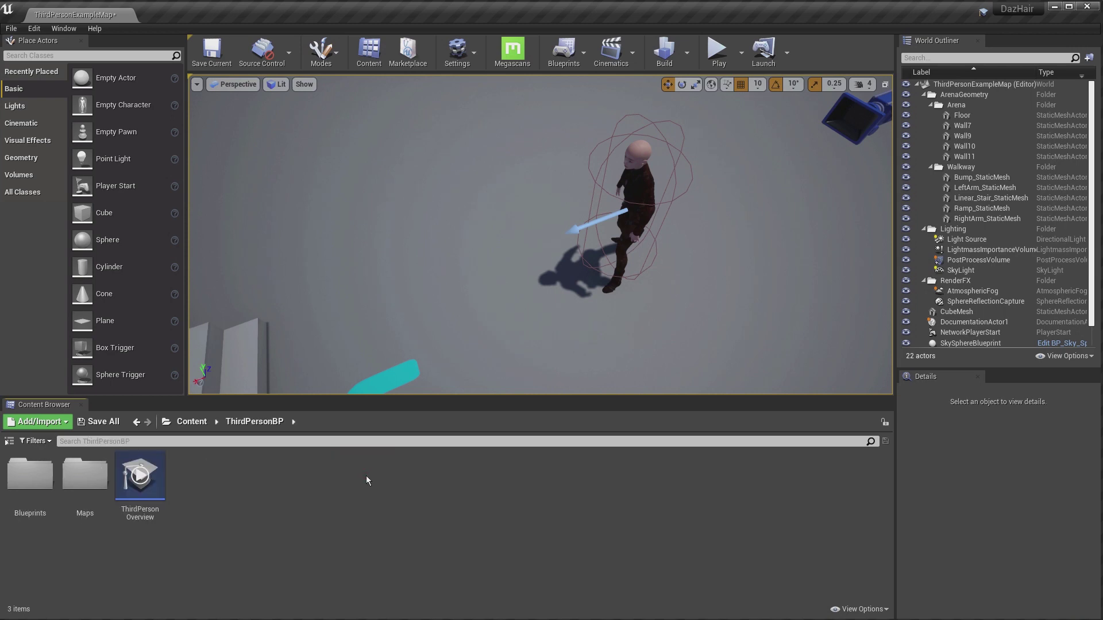
double_click(52, 493)
double_click(34, 477)
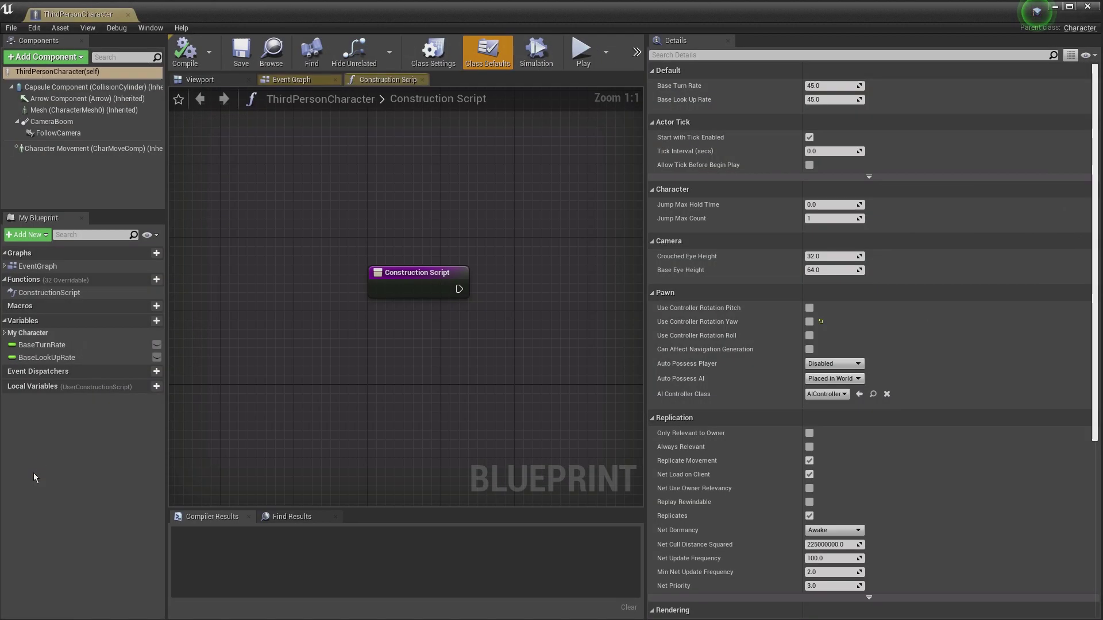
click(199, 80)
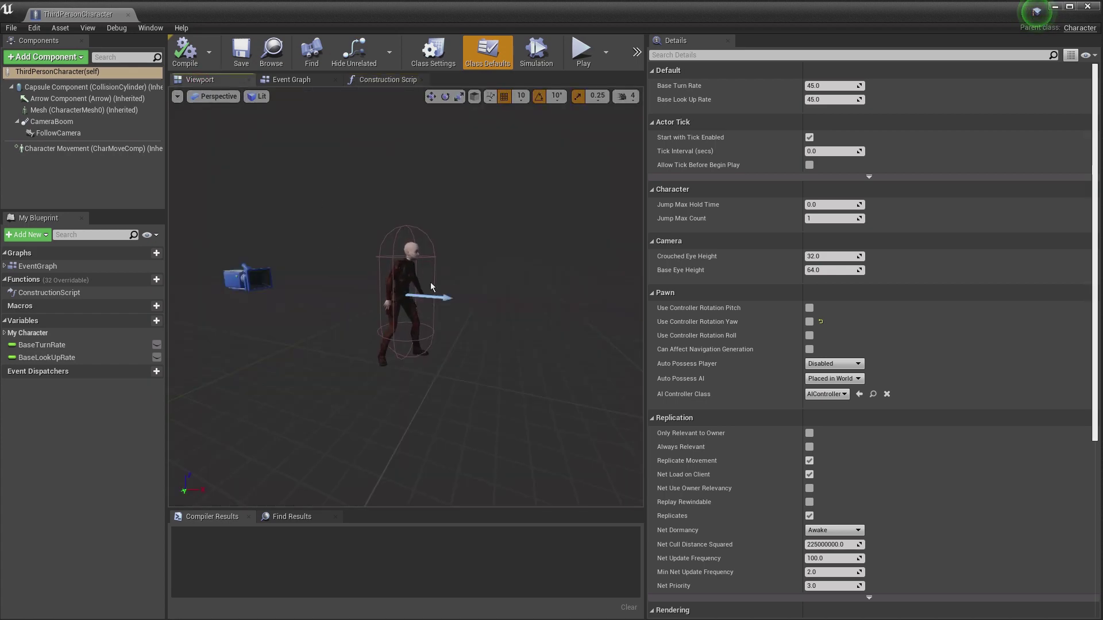
scroll(433, 286, up, 6)
scroll(434, 286, down, 5)
scroll(434, 286, up, 3)
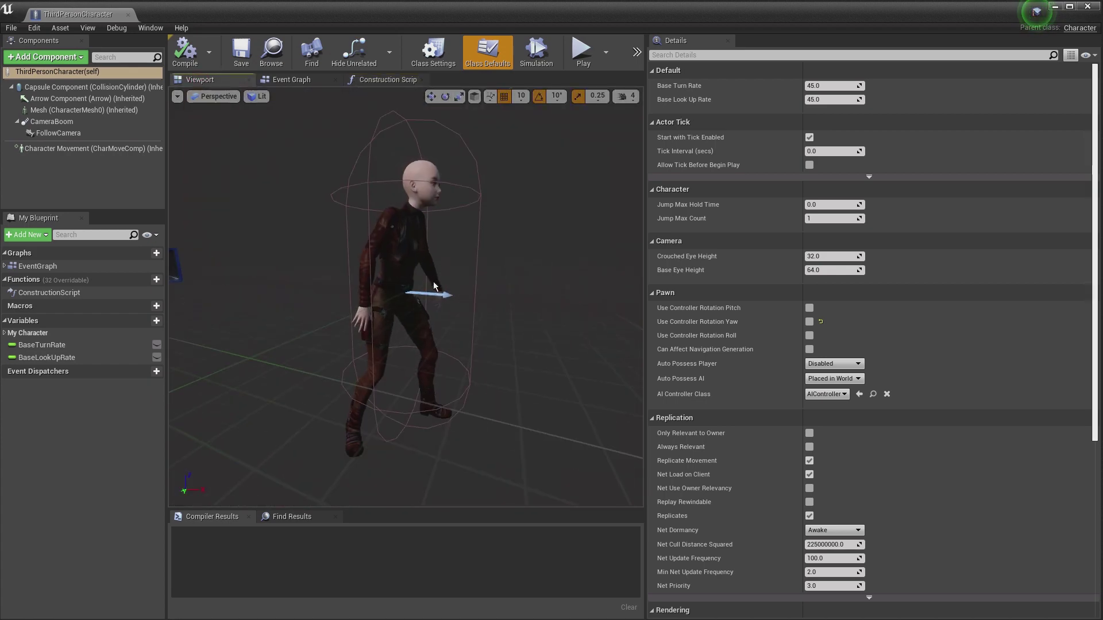
Add a Groom component to the character blueprint and name it Hair.
click(51, 57)
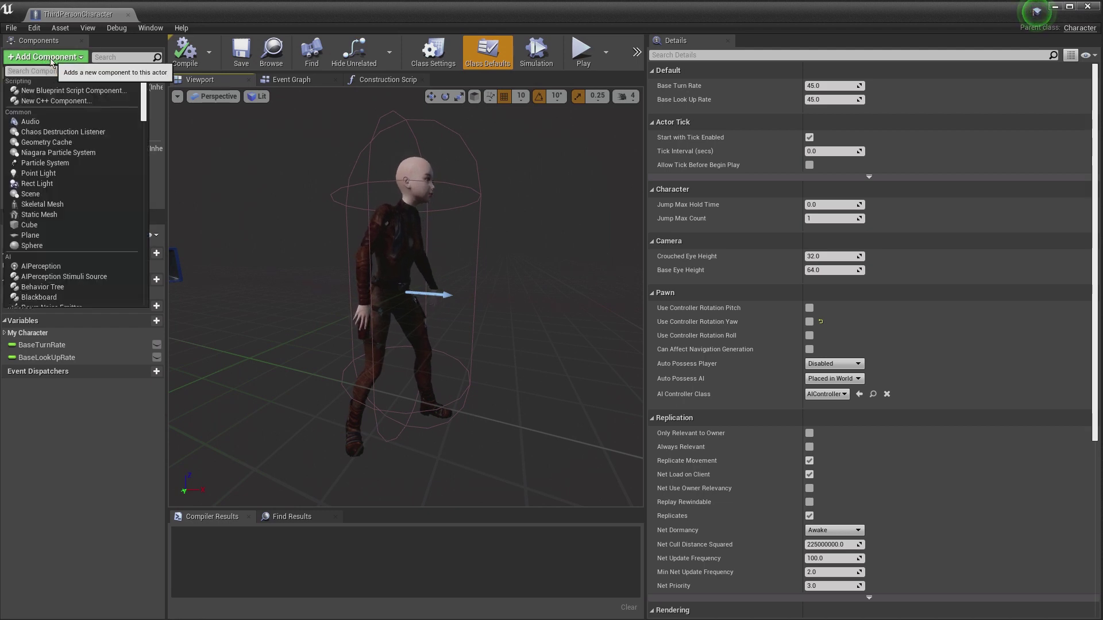
text(gr)
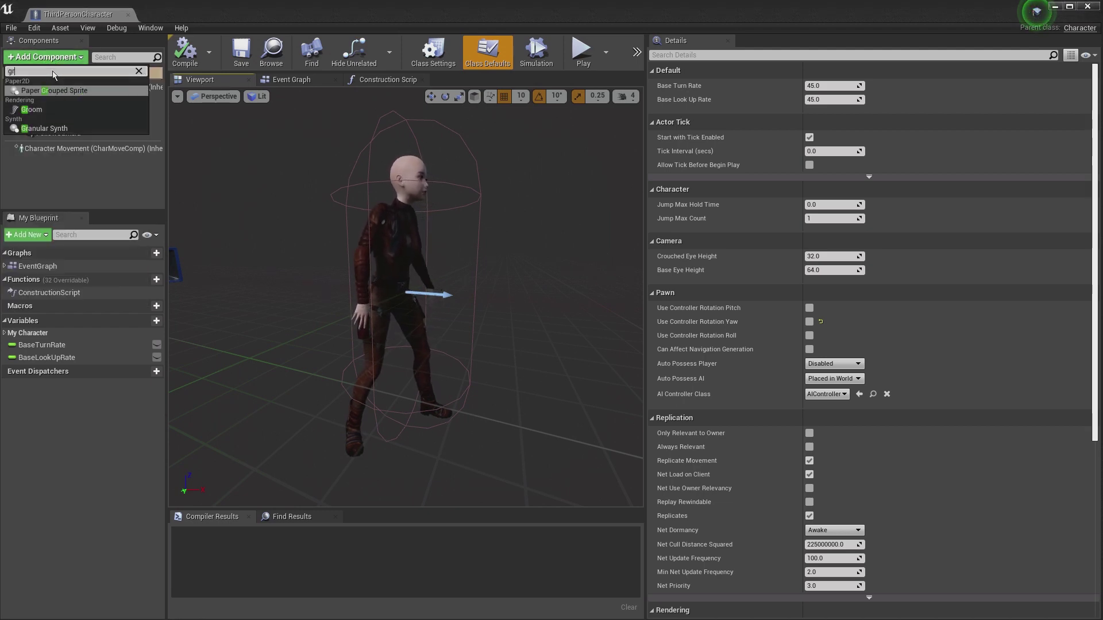
click(32, 110)
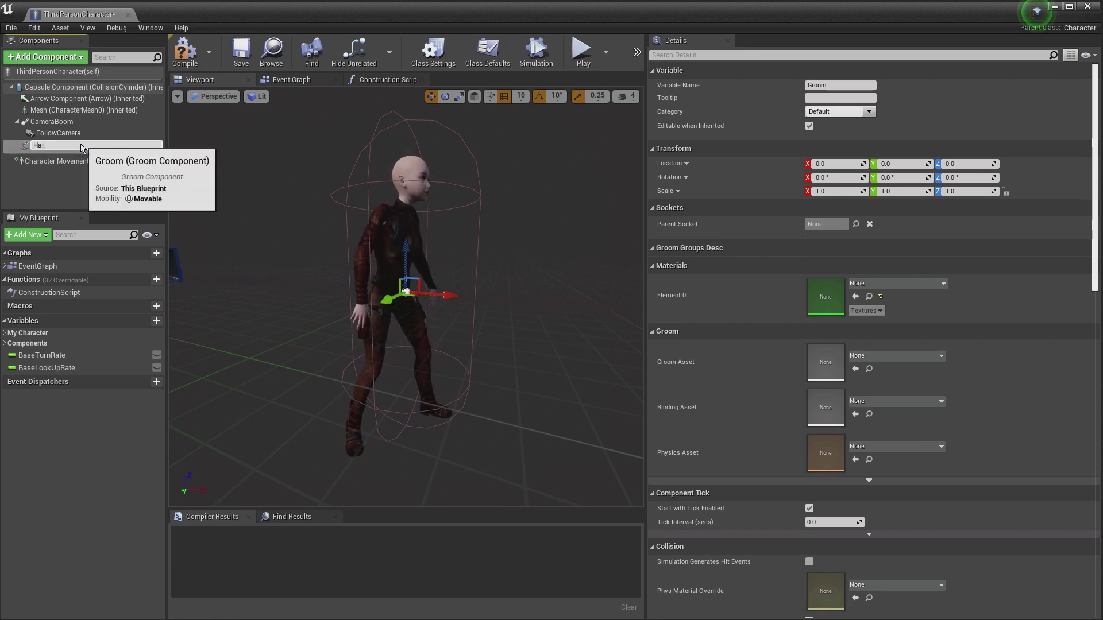
click(69, 174)
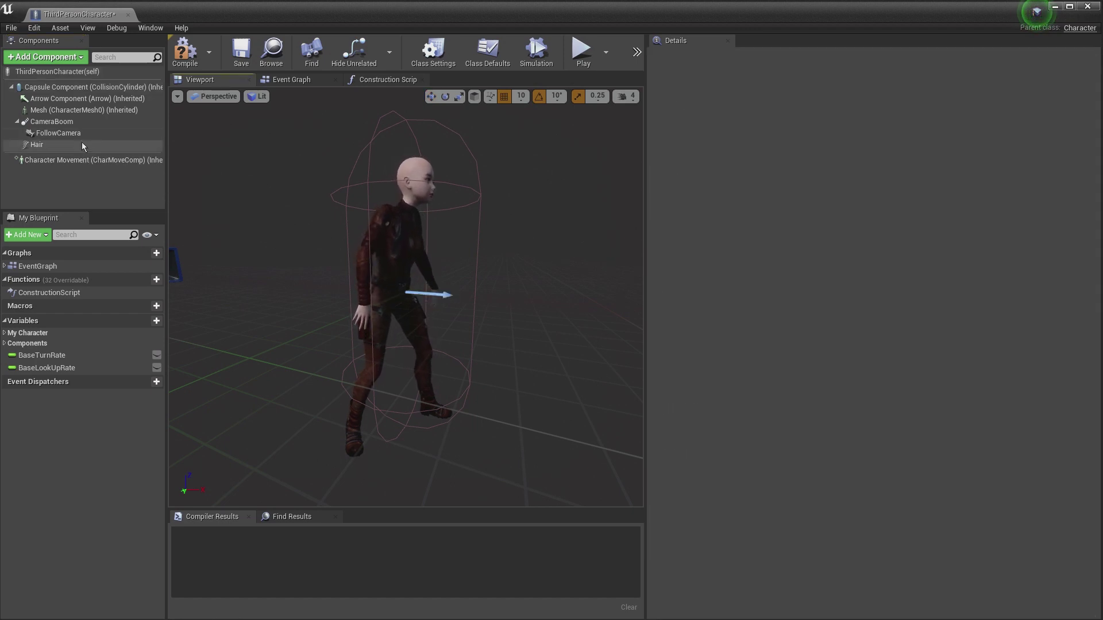
Make the Hair component a child of the character's Mesh component.
click(62, 138)
click(65, 145)
drag(66, 146, 74, 111)
Set the Hair component's Groom Asset to hair4.
click(60, 125)
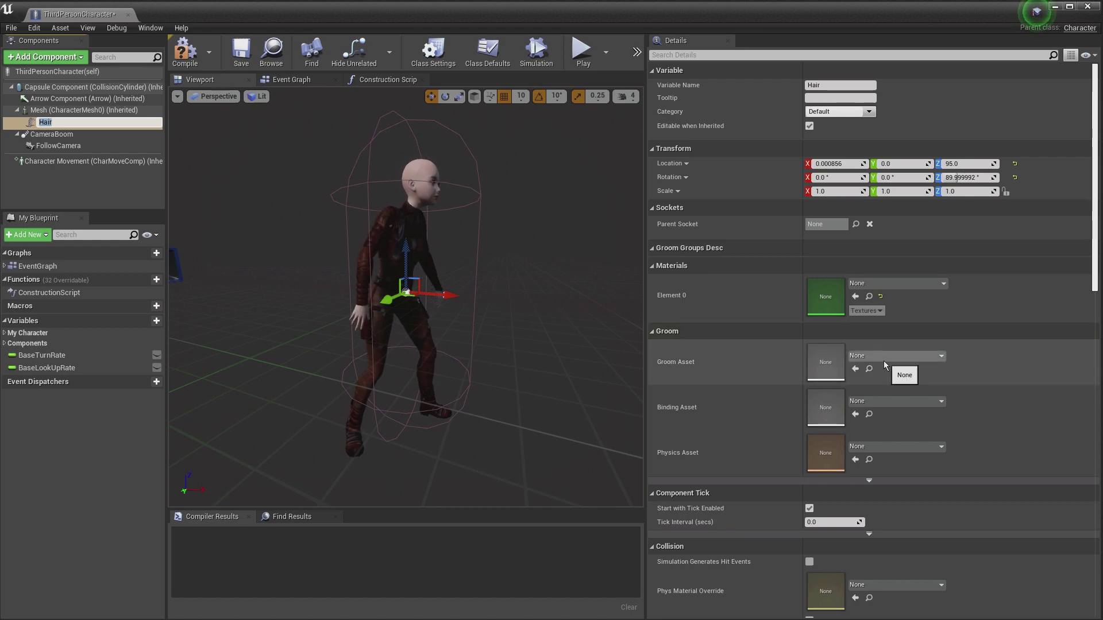
click(940, 356)
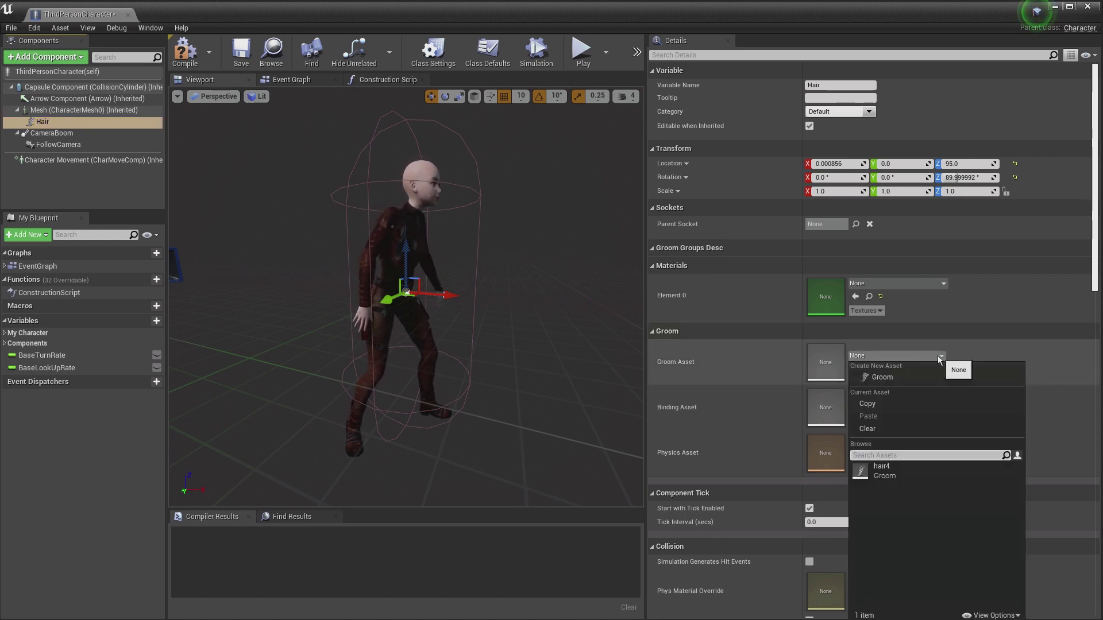
click(885, 471)
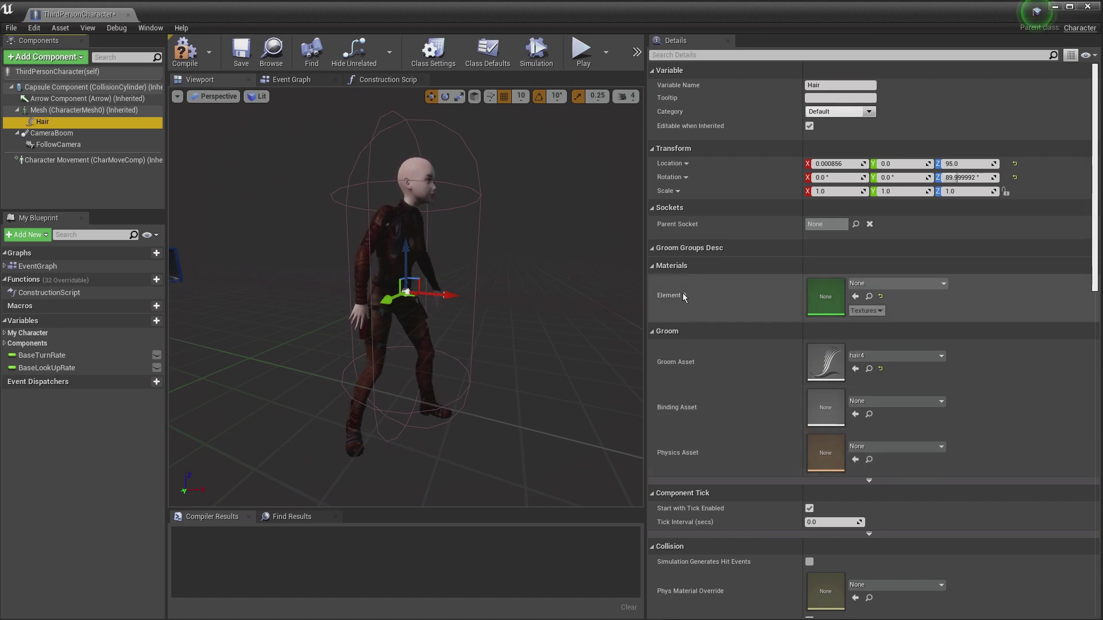
Set the Hair component's Parent Socket to headSocket.
click(827, 225)
text(hea)
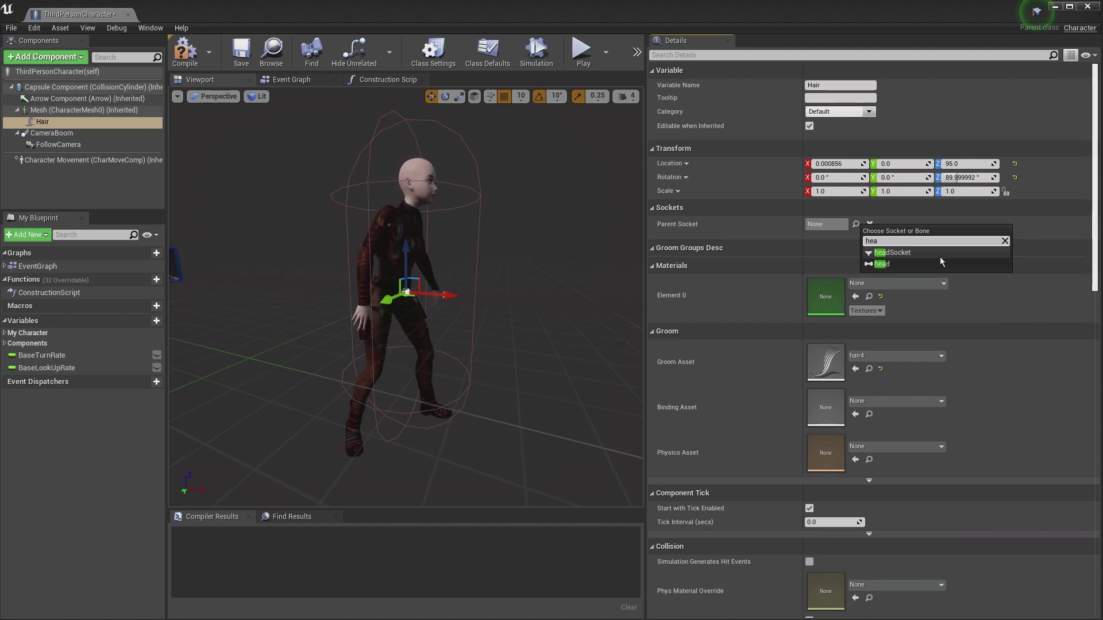
click(909, 253)
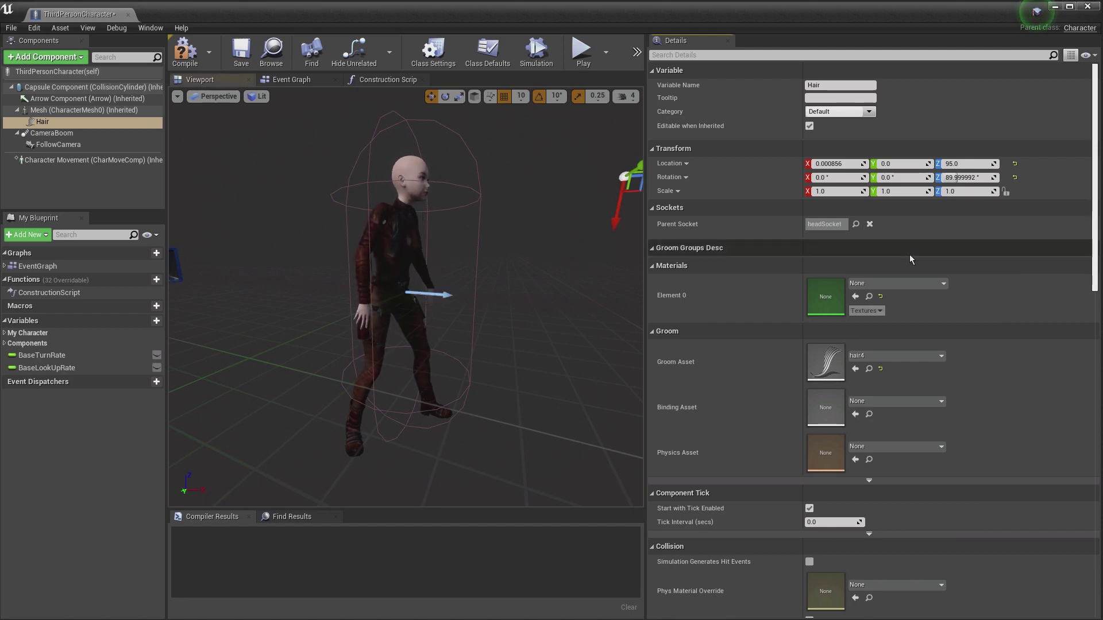
Set the Hair component's location to 0, 159, 1, its rotation to -90, 0, 0 degrees and its scale to 0.5 on all axes.
scroll(573, 313, up, 3)
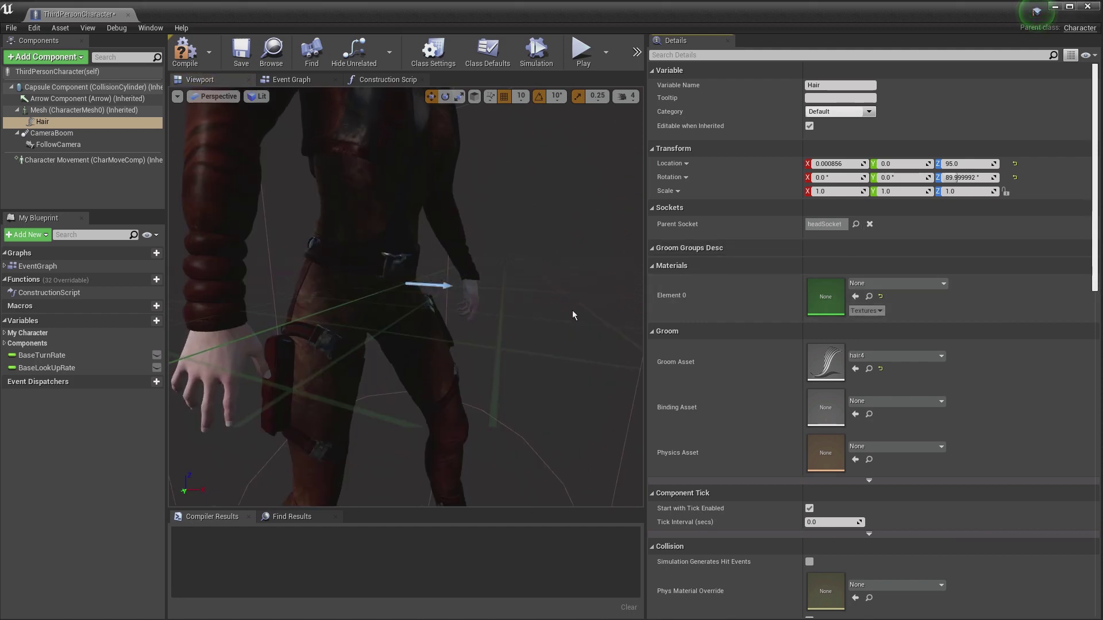
scroll(573, 316, down, 9)
scroll(574, 309, down, 3)
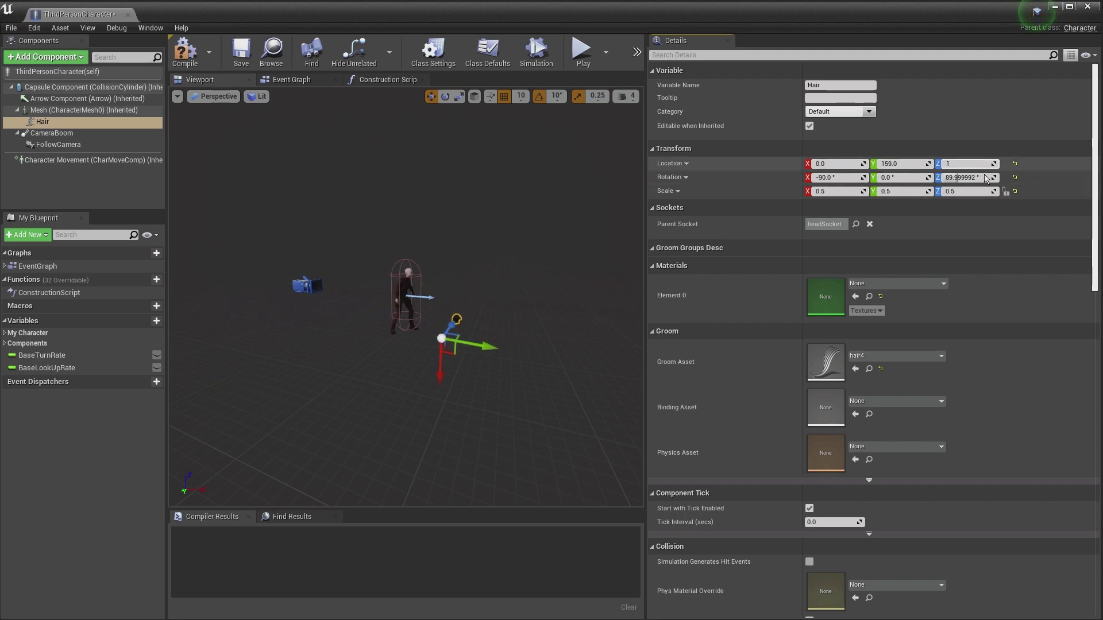
click(984, 178)
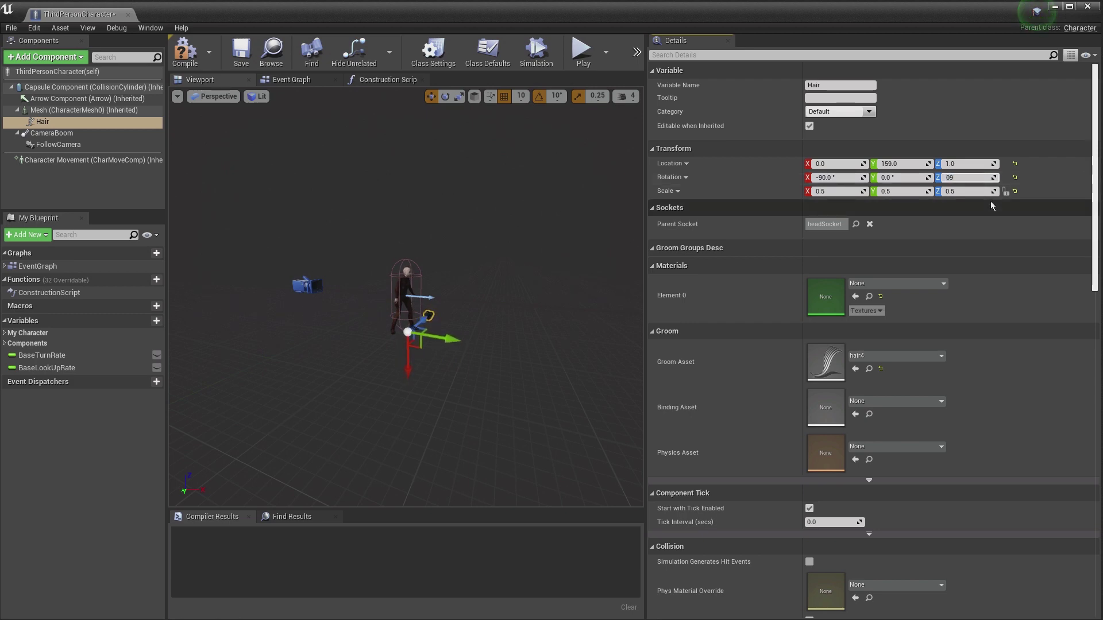
key(Return)
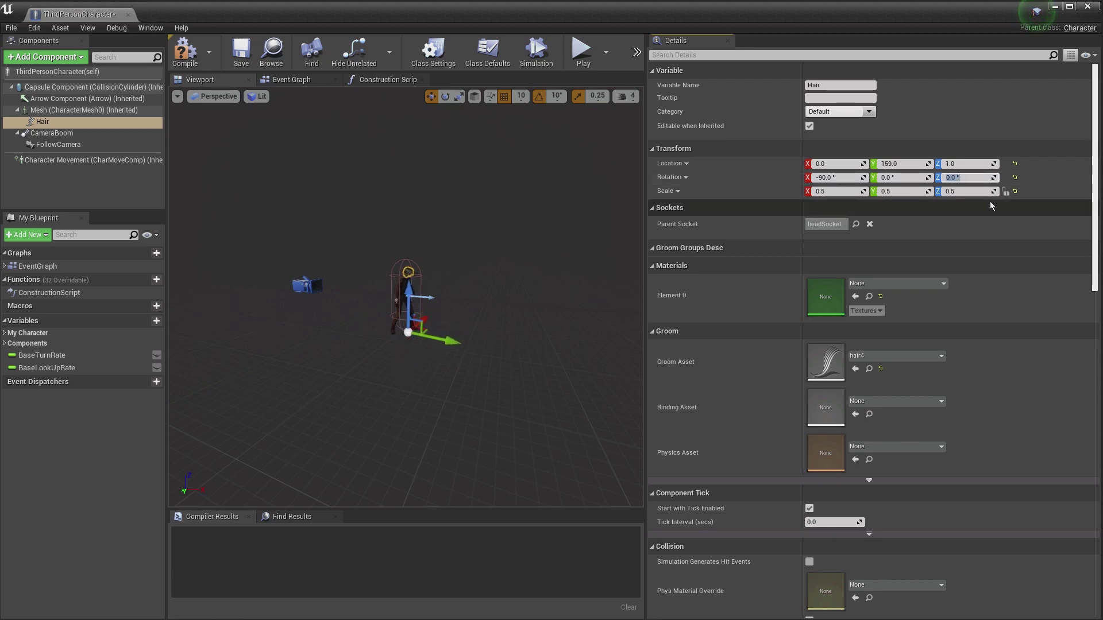
click(961, 177)
key(BackSpace)
key(BackSpace)
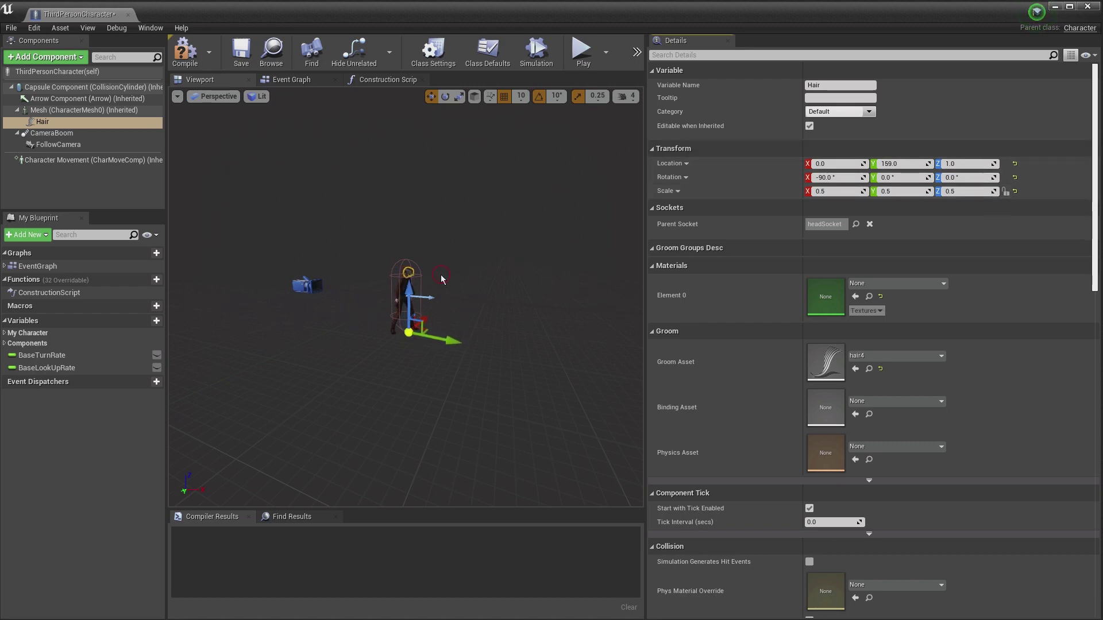
Examine how the hair fits the character's head from the back, front and side.
key(f)
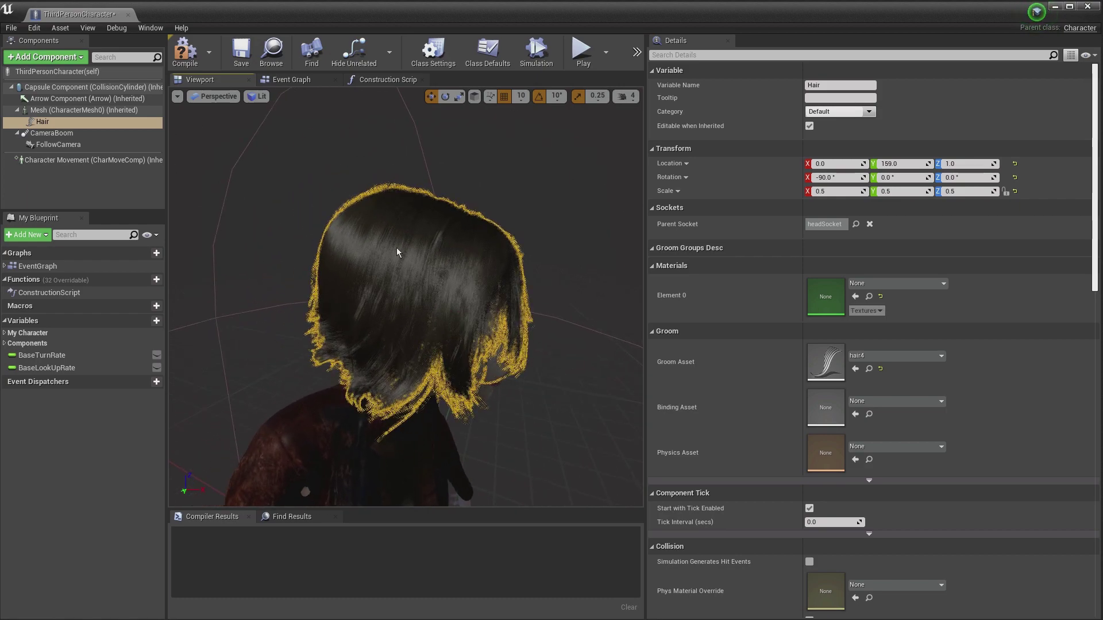
scroll(384, 249, up, 3)
scroll(416, 293, down, 2)
scroll(425, 302, down, 5)
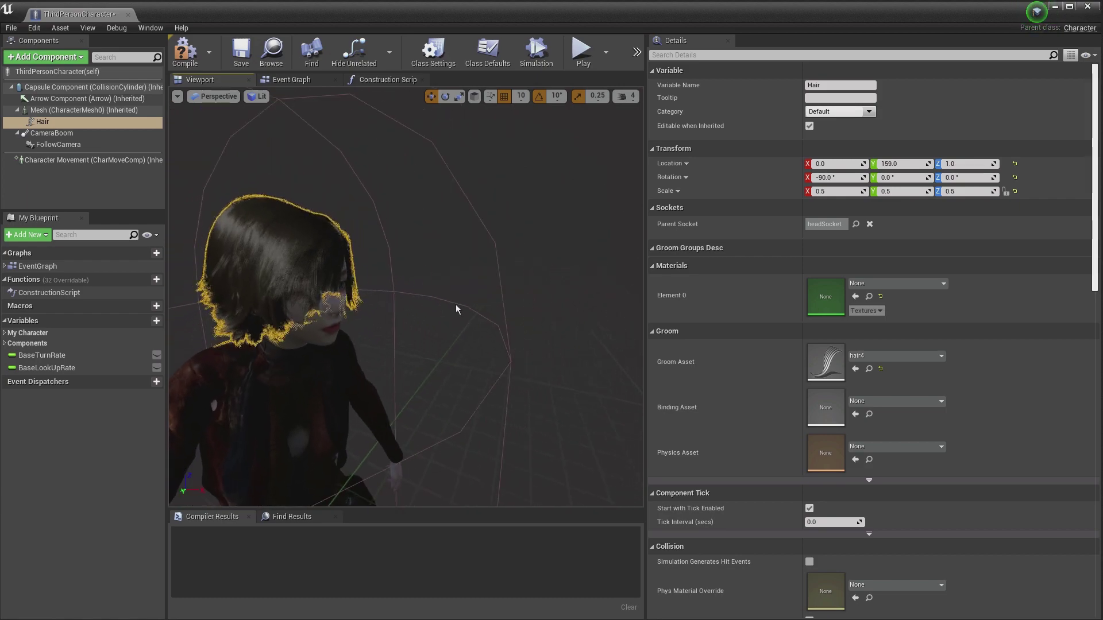
alt+drag(395, 222, 136, 216)
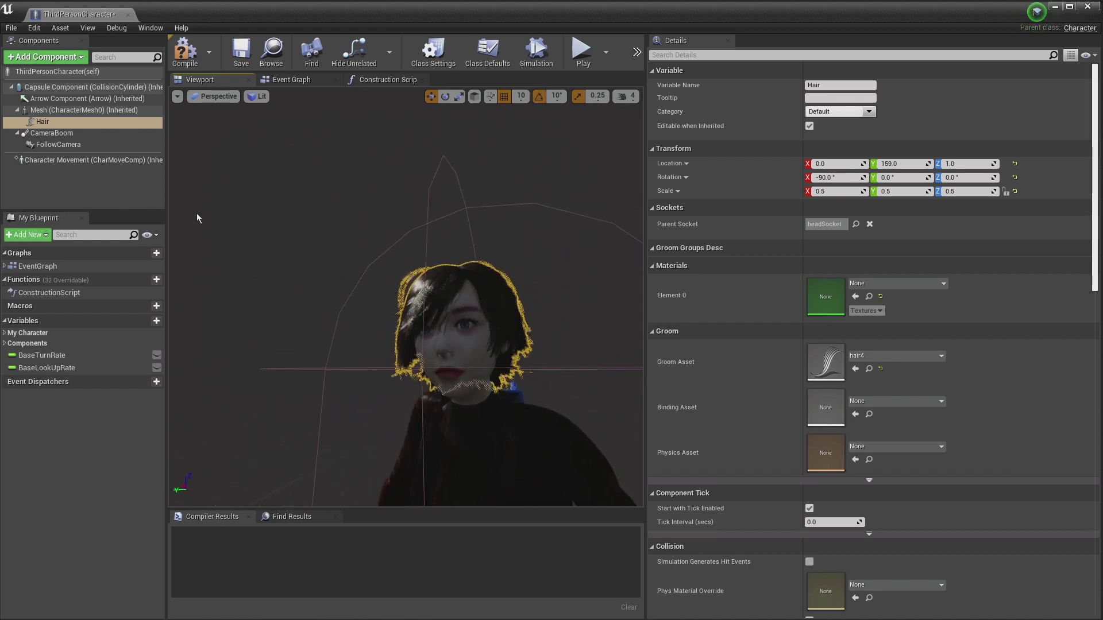
drag(206, 218, 241, 174)
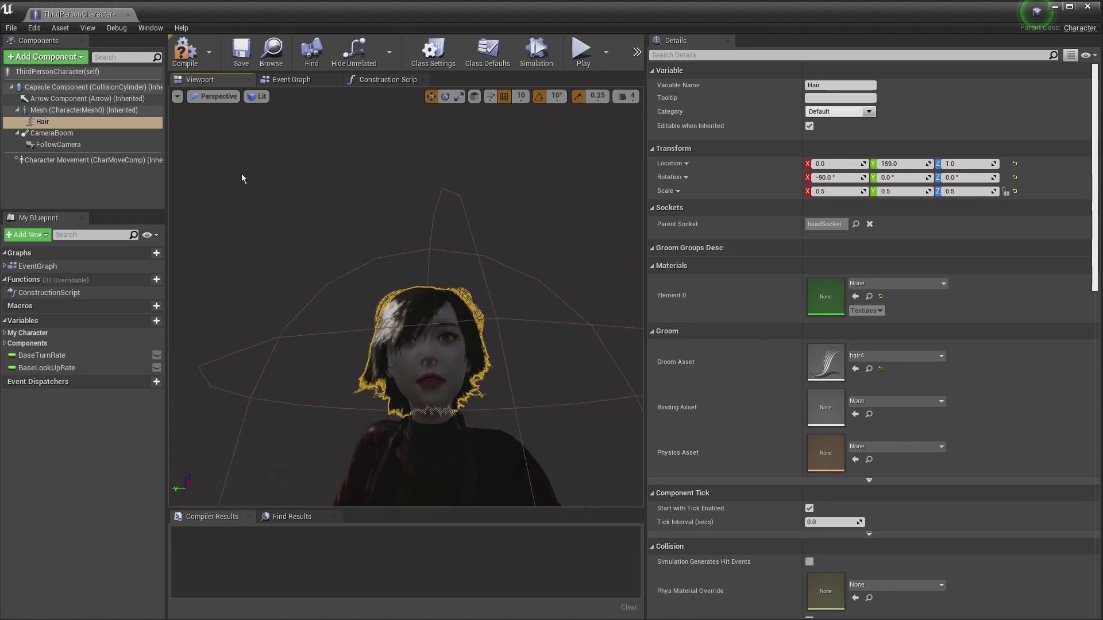
click(965, 165)
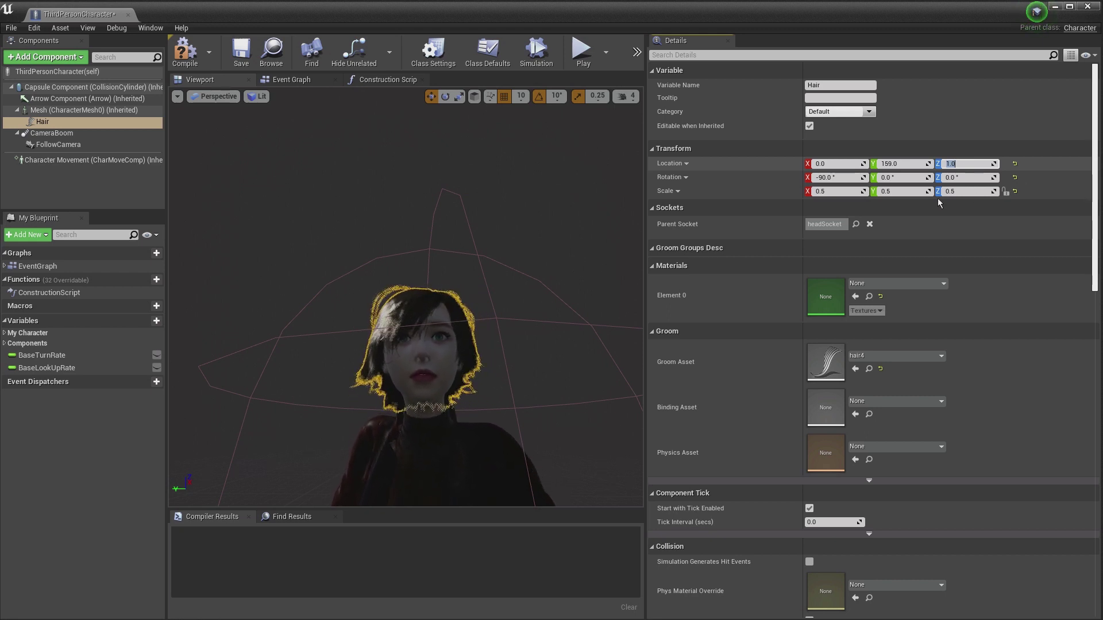
drag(603, 298, 543, 393)
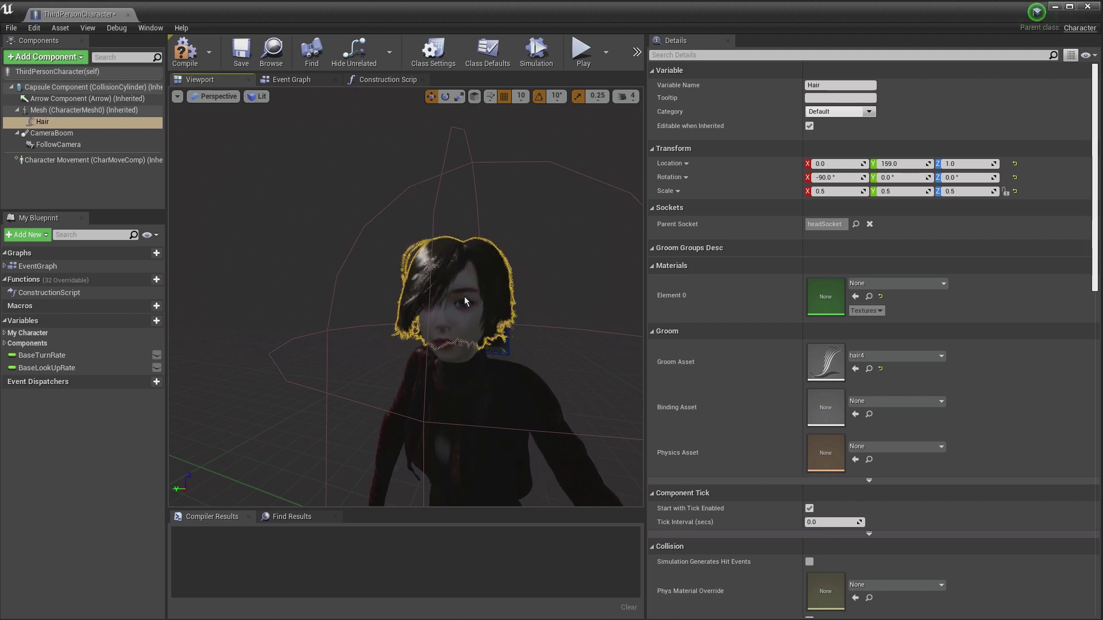
drag(513, 305, 313, 276)
scroll(577, 330, down, 3)
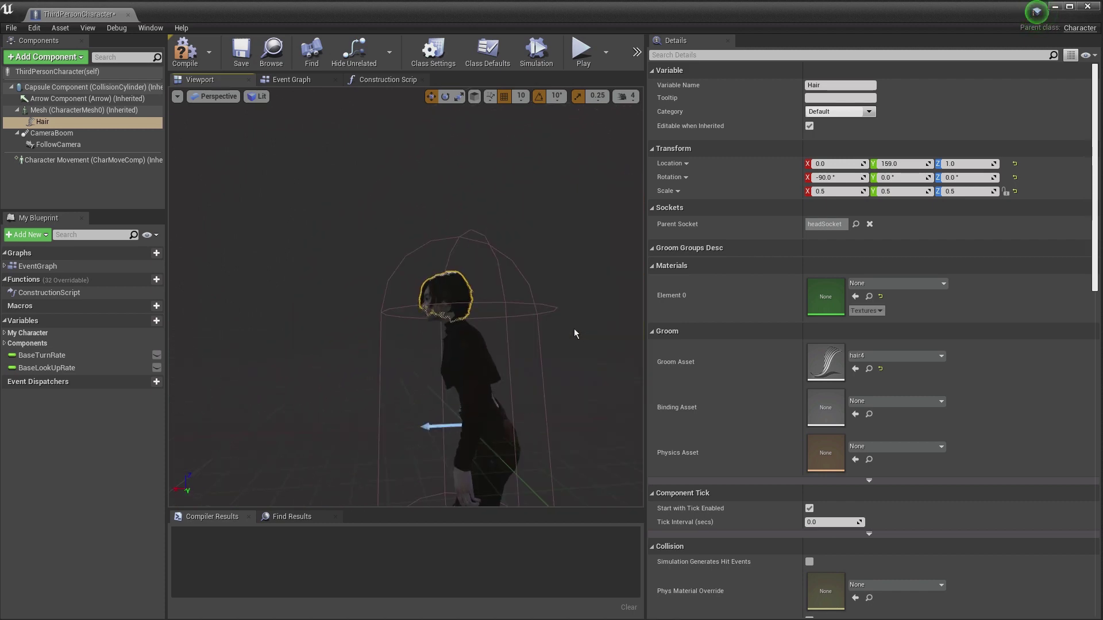
scroll(471, 312, up, 3)
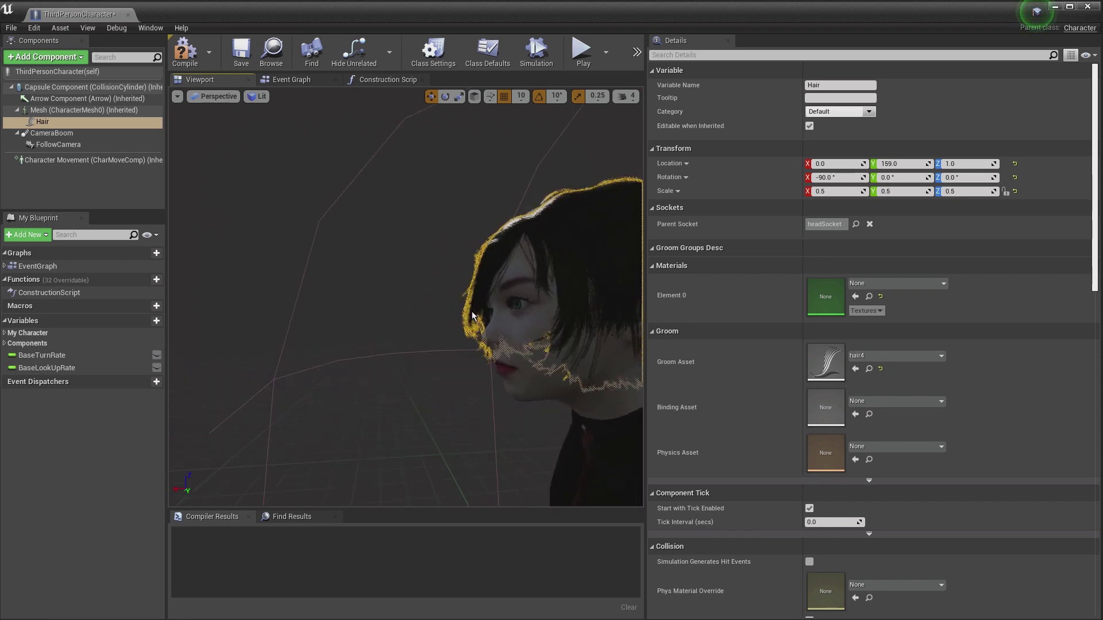
scroll(472, 315, down, 5)
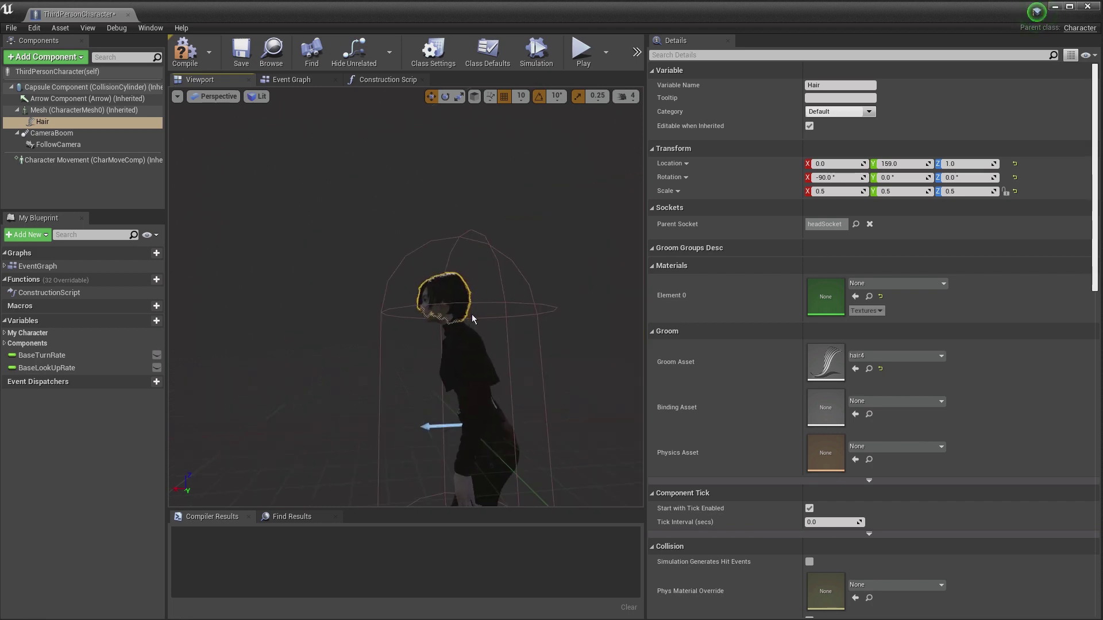
scroll(460, 323, up, 5)
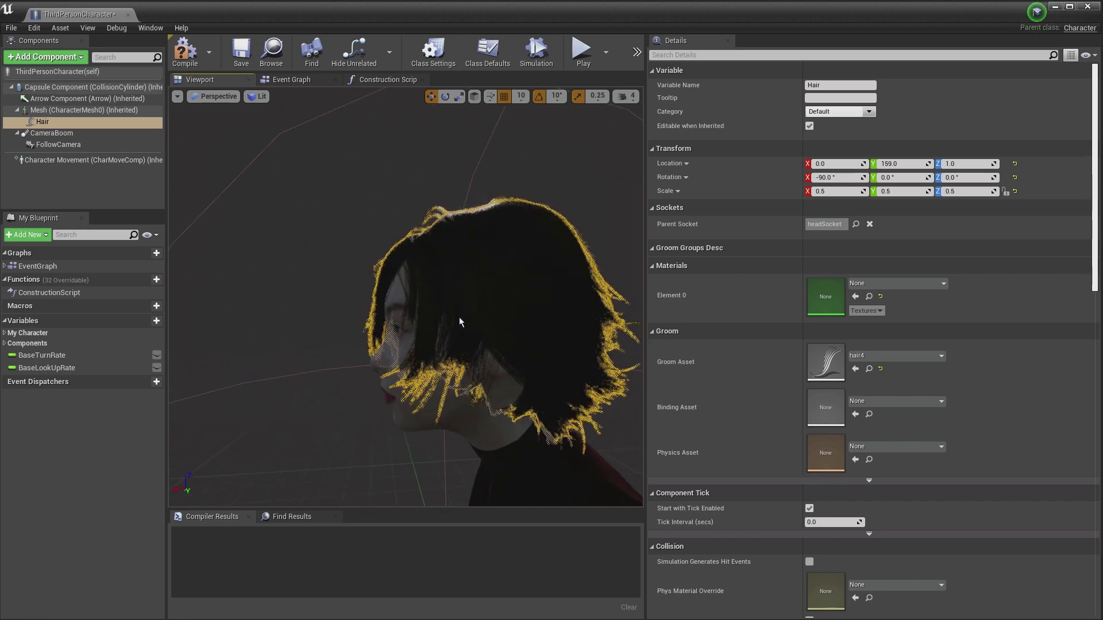
scroll(503, 317, up, 4)
scroll(501, 345, down, 4)
alt+drag(508, 321, 487, 349)
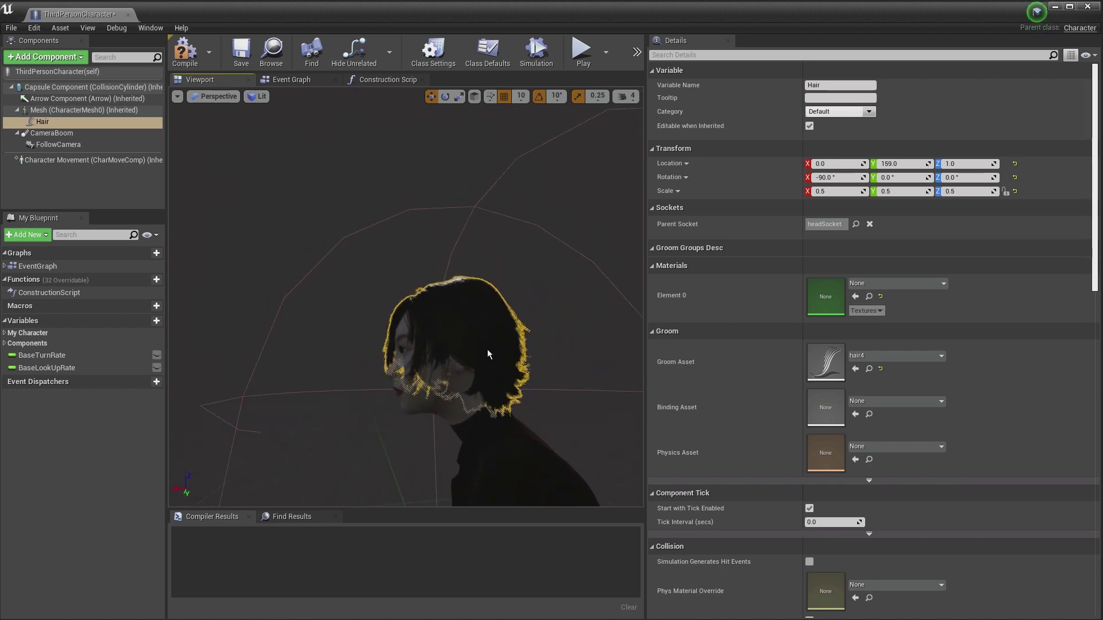
Try a Y location of 160 for the Hair component, check the top of the head, and restore 159.
click(897, 163)
click(897, 154)
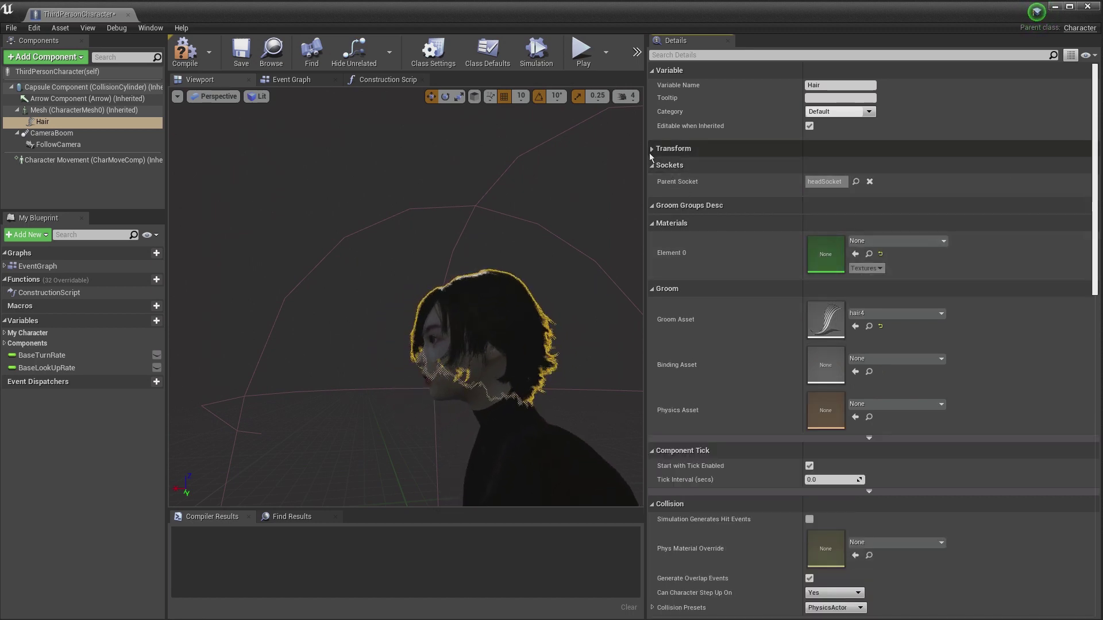
click(671, 149)
drag(913, 167, 909, 169)
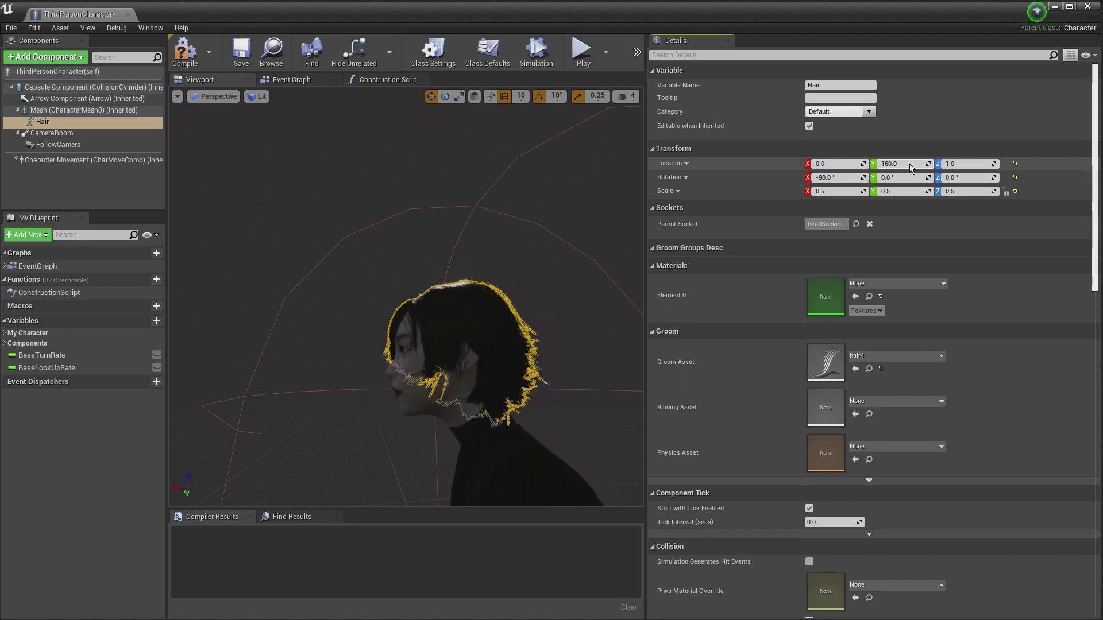
alt+drag(502, 237, 807, 408)
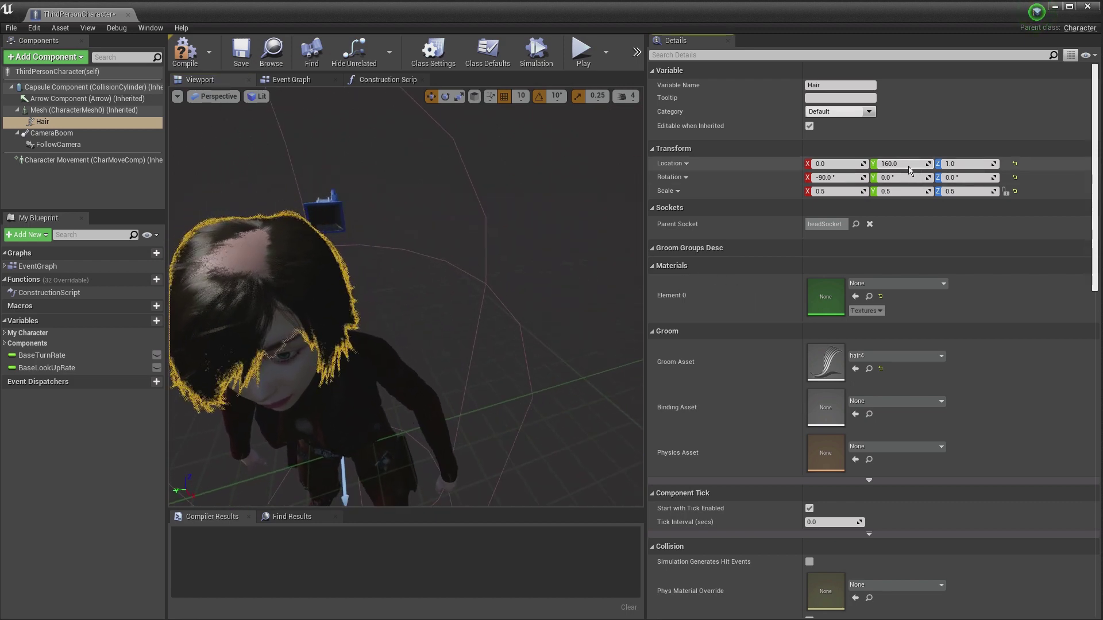
drag(910, 166, 909, 167)
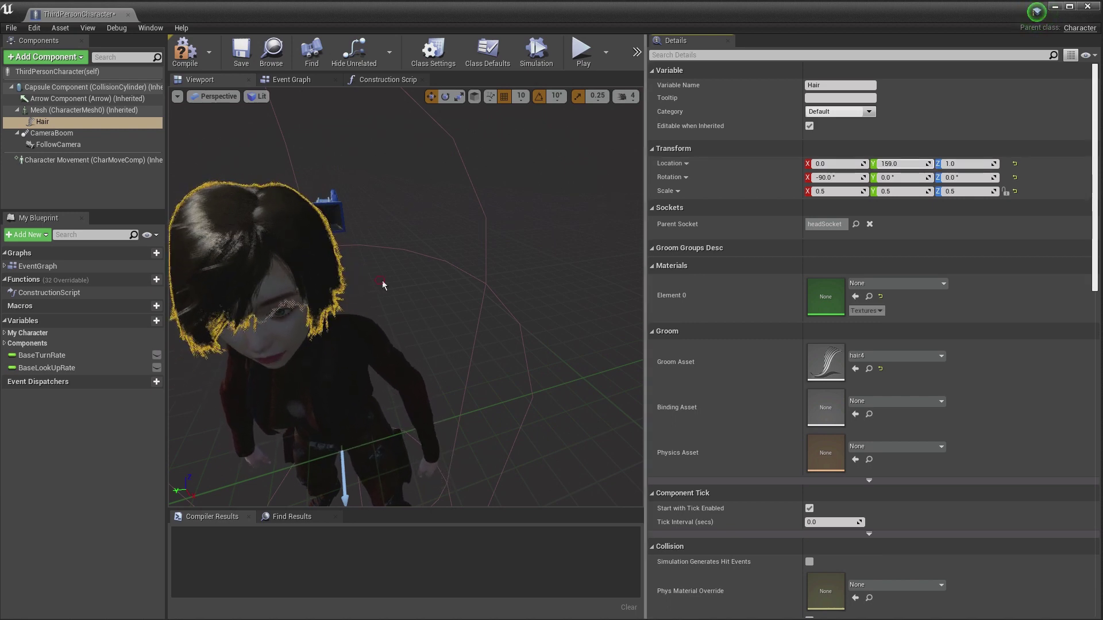
Compile and save the ThirdPersonCharacter blueprint, and close its editor.
alt+drag(382, 280, 456, 145)
scroll(456, 148, down, 5)
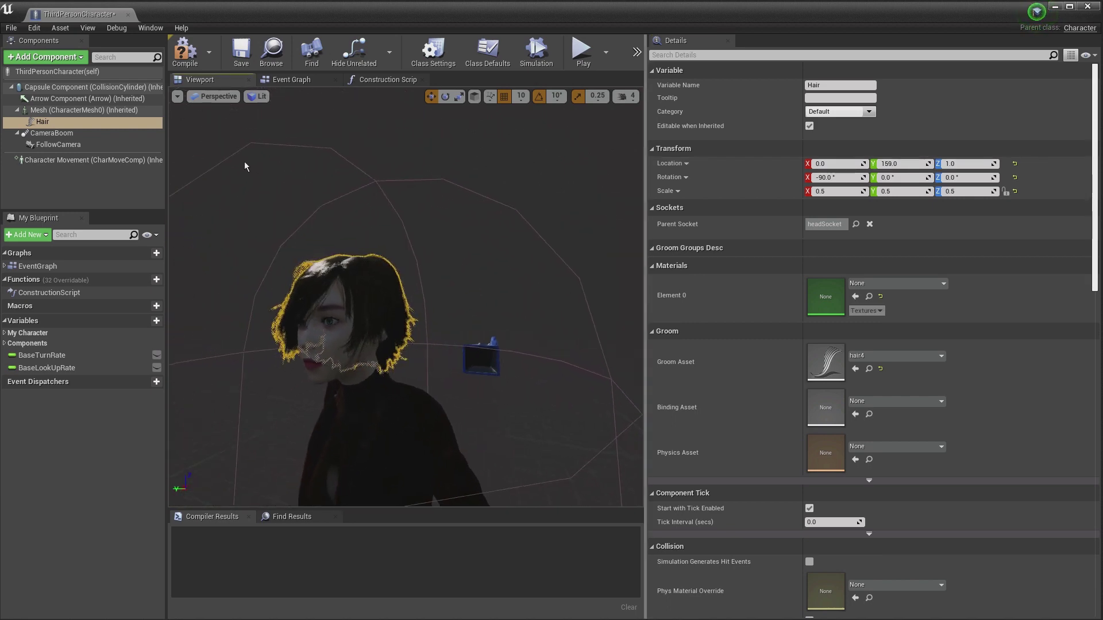
alt+drag(15, 170, 348, 136)
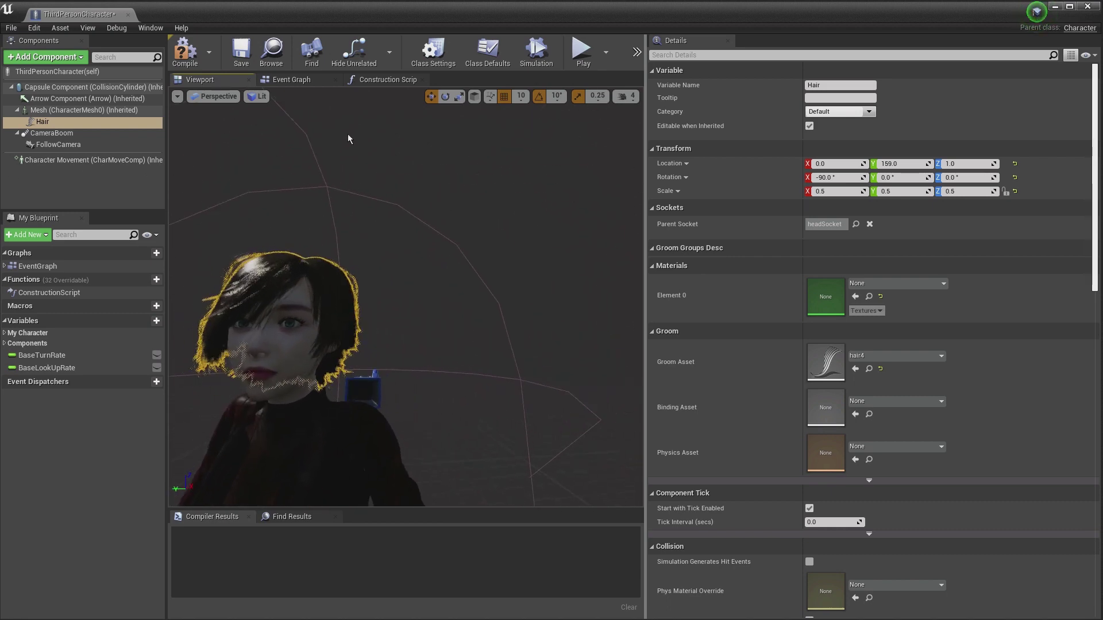
click(189, 59)
click(245, 55)
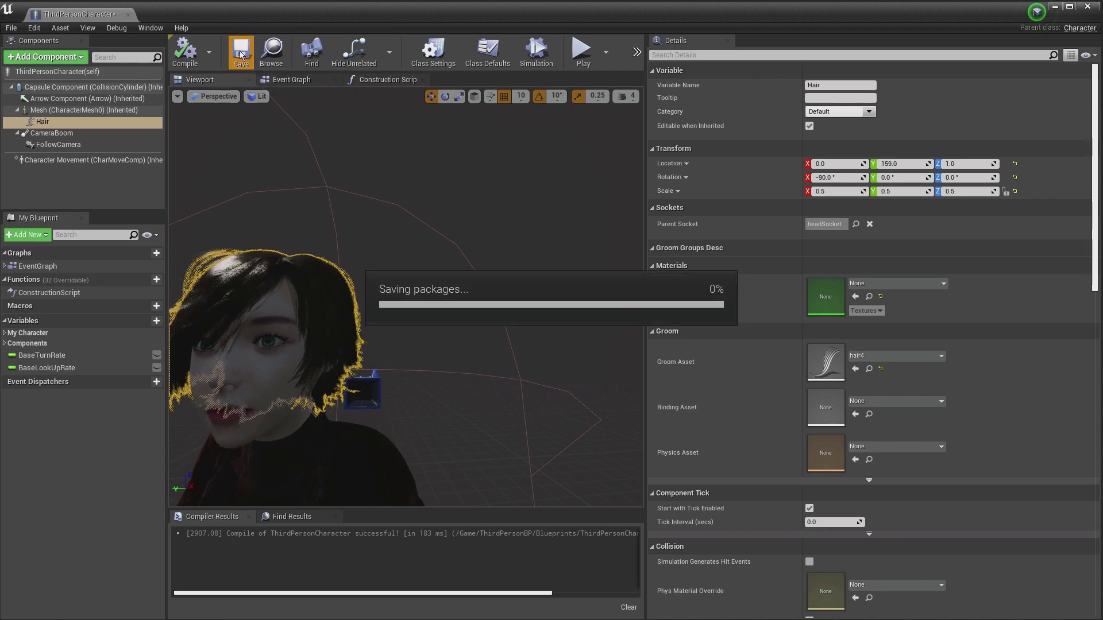
click(128, 15)
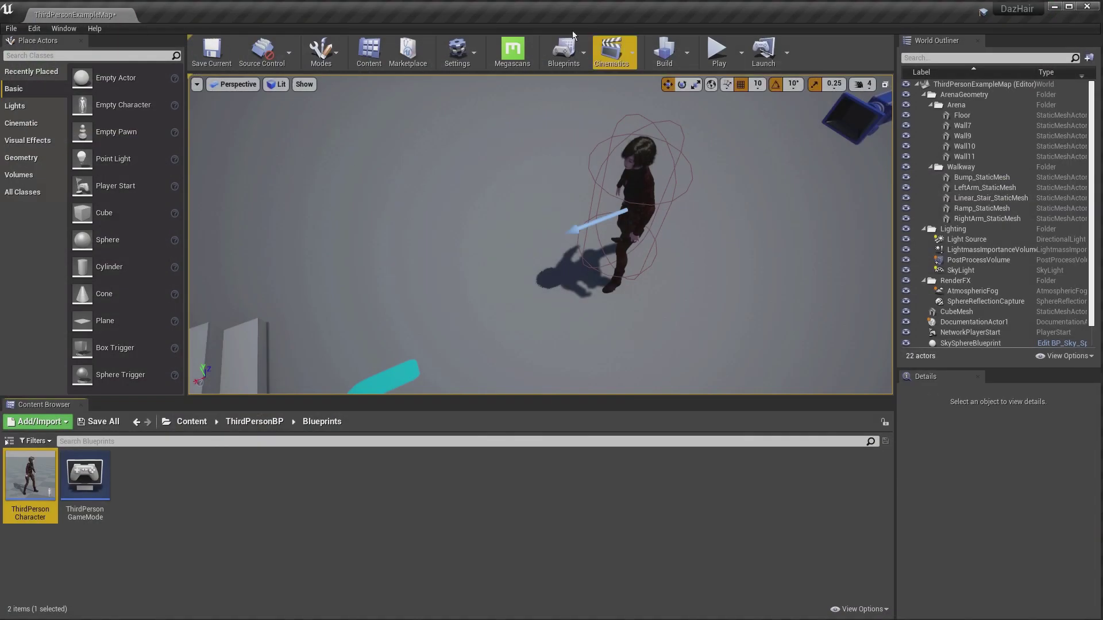
Play the level and run the character around in several directions to check the hair's attachment and movement, and end the play session.
click(719, 53)
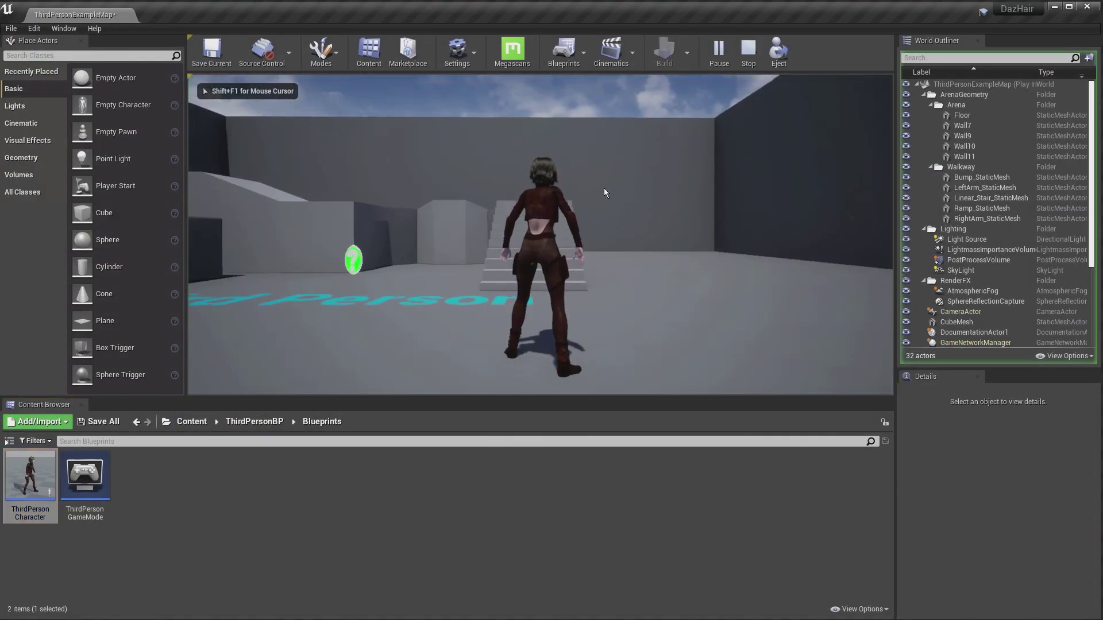
click(580, 210)
key(a)
key(a)
key(d)
key(d)
key(s)
key(a)
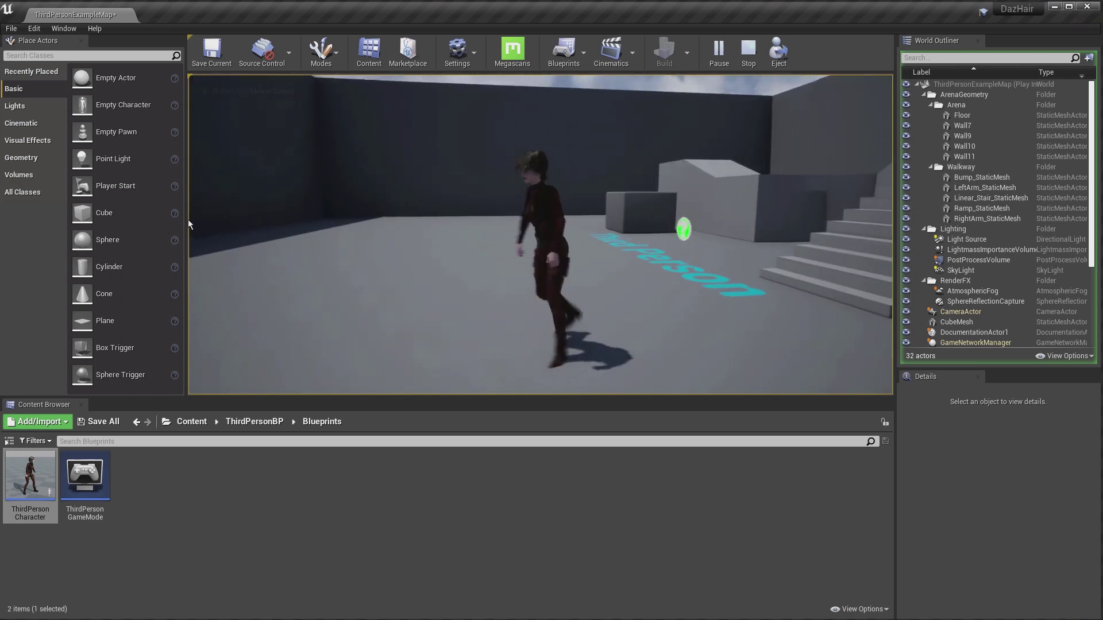
key(a)
key(w)
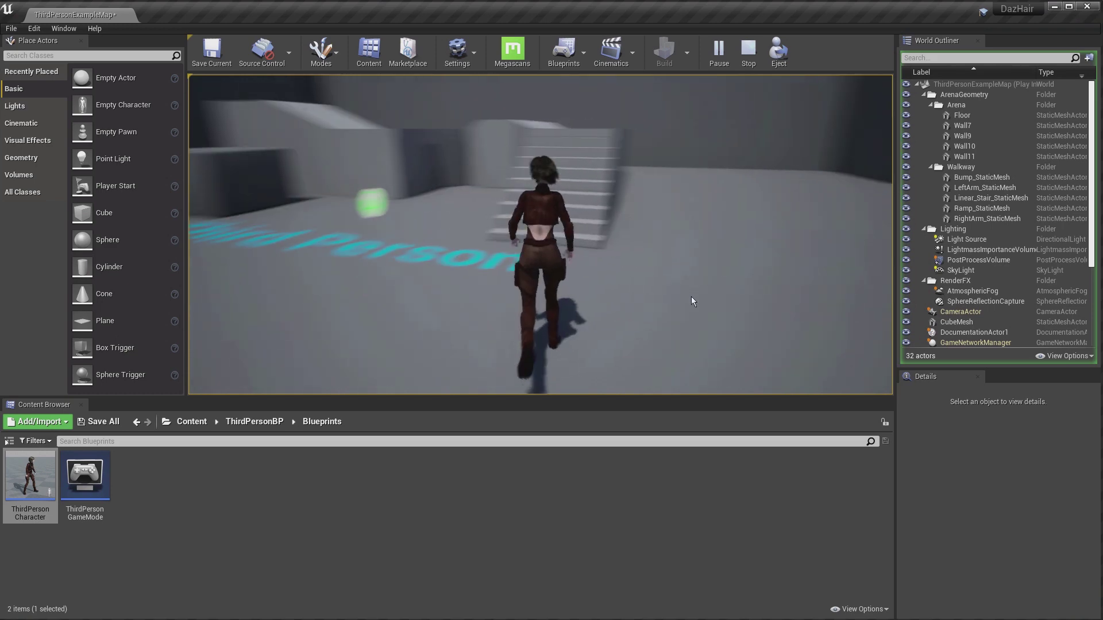
key(a)
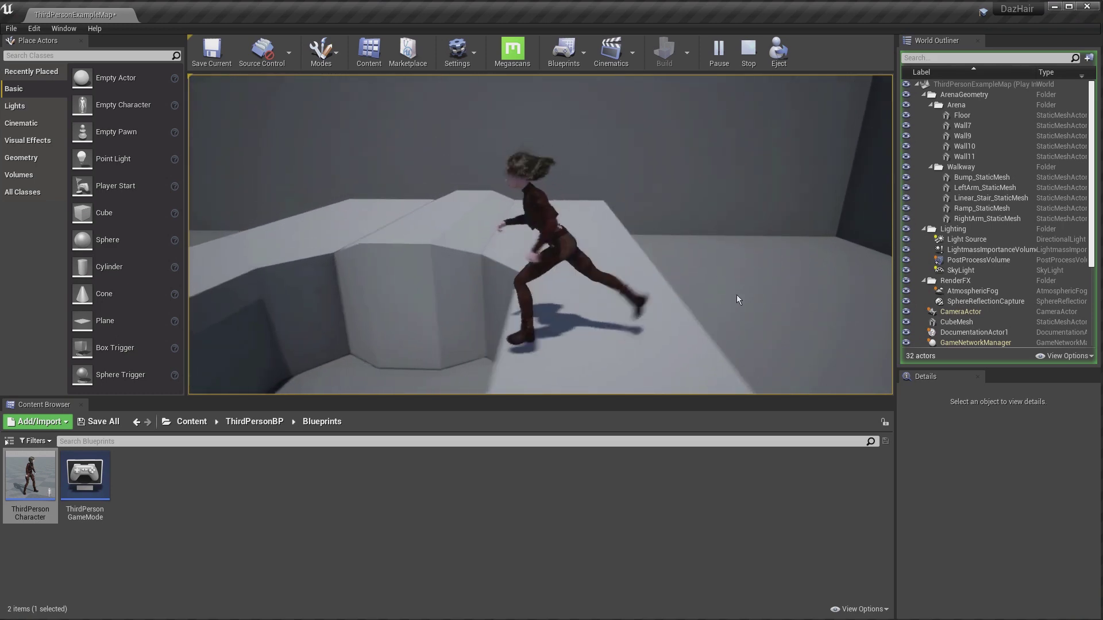
key(d)
key(w)
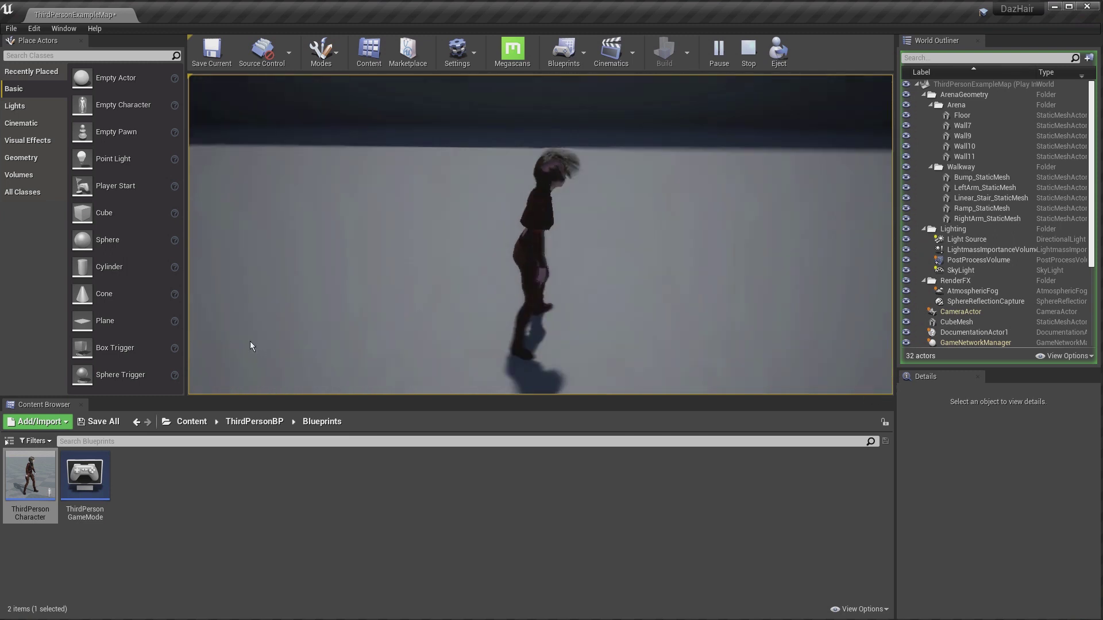
key(s)
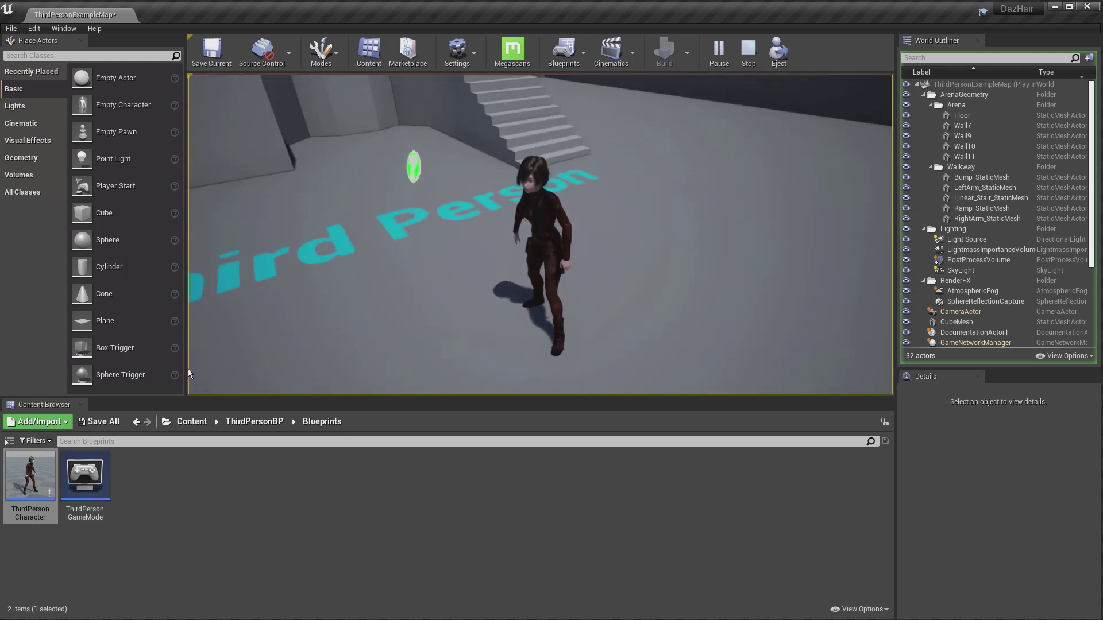
key(Escape)
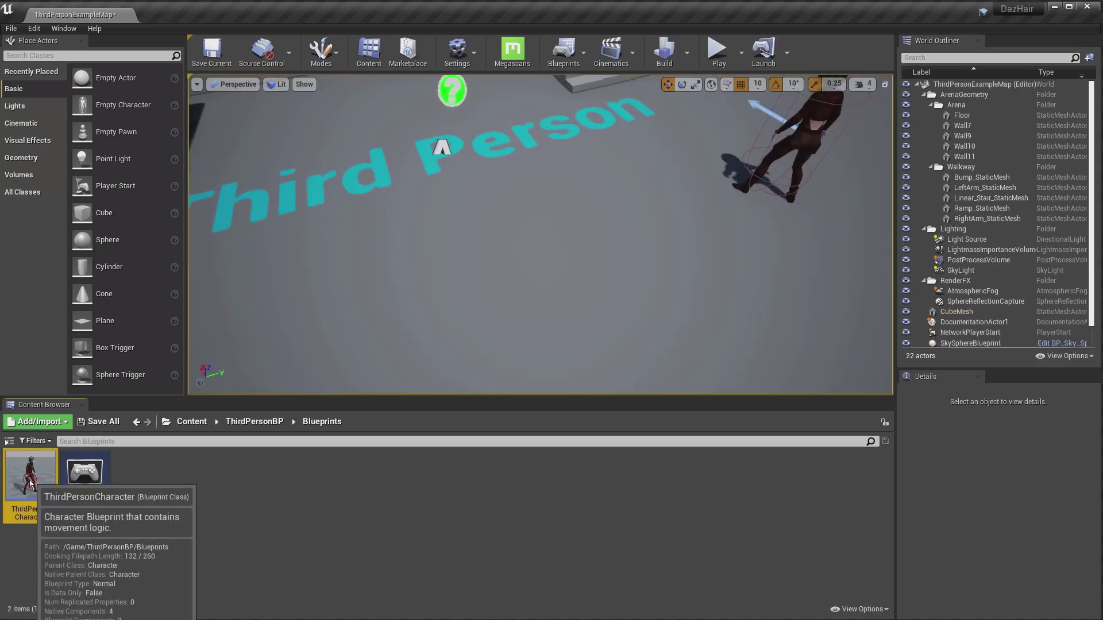
Reopen the ThirdPersonCharacter blueprint in its 3D preview and select the Hair component, framed in close-up.
double_click(11, 495)
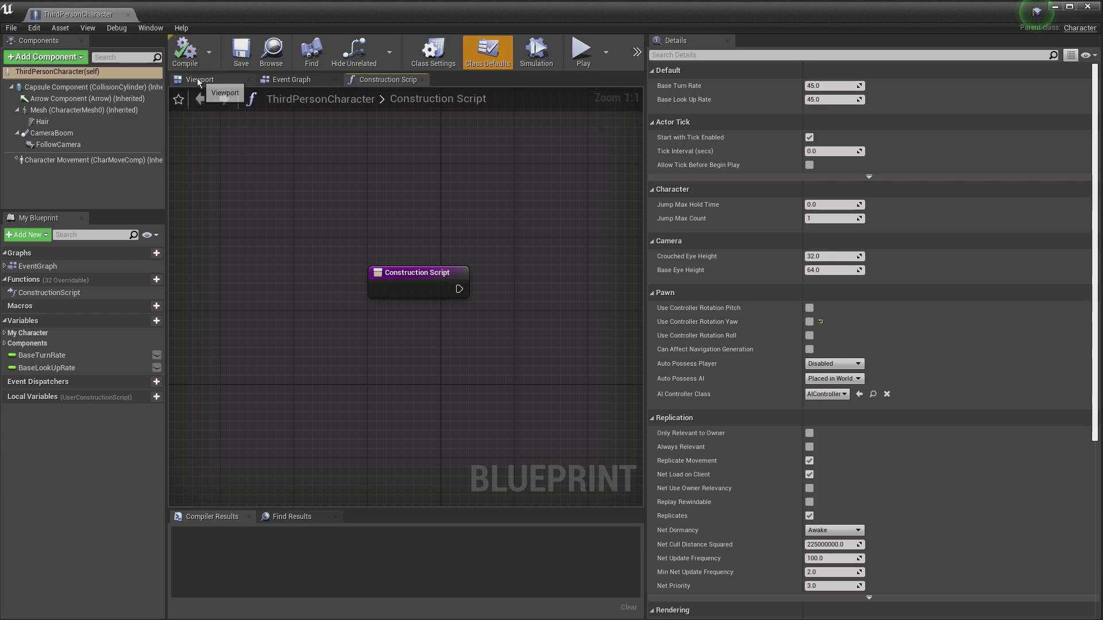
click(199, 81)
click(416, 255)
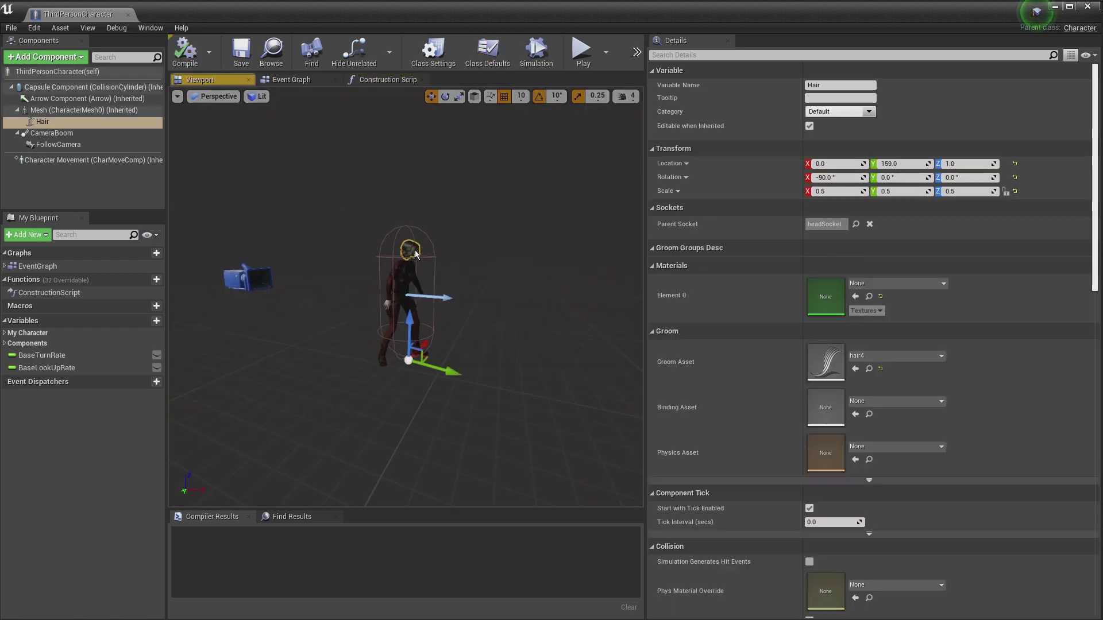
key(f)
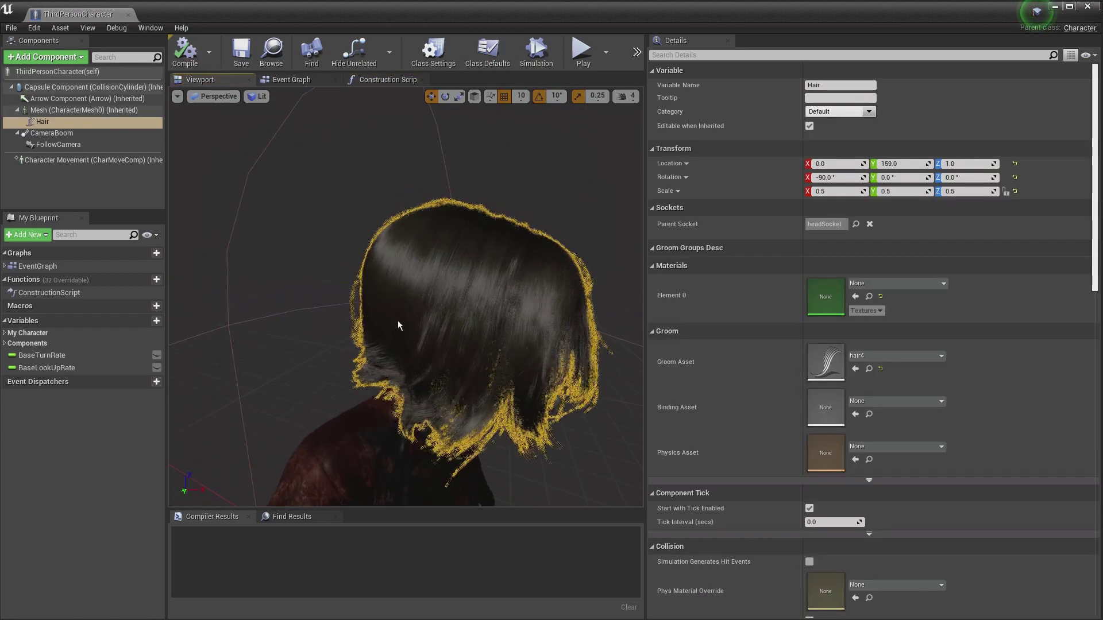
click(50, 123)
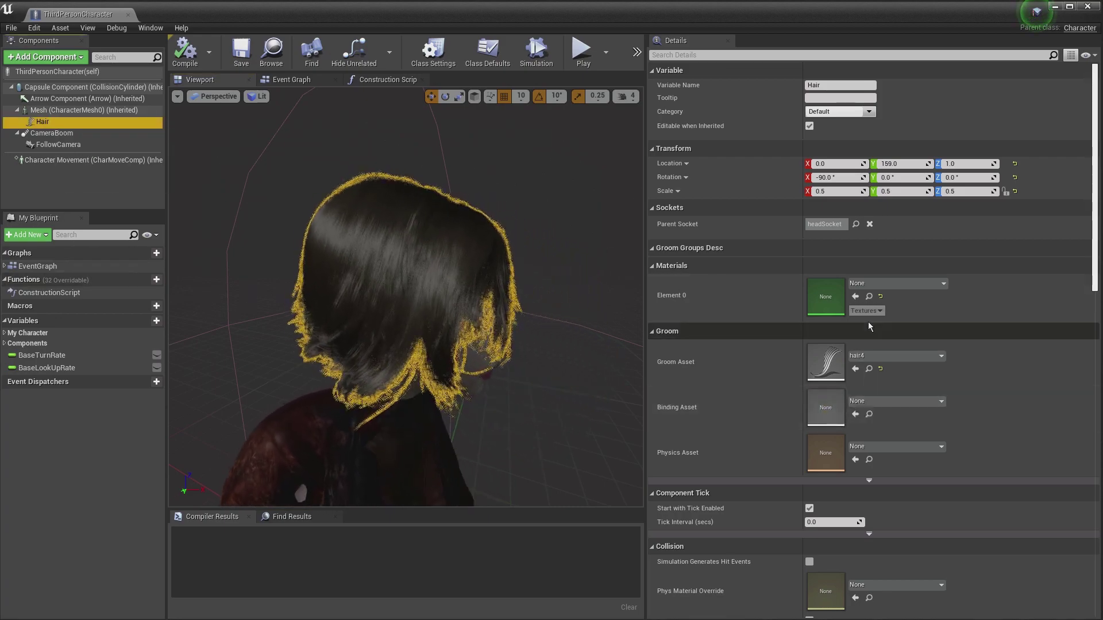
Open the hair4 groom asset, set its physics Niagara Solver to Groom Rods, and expand the External Forces settings.
double_click(828, 361)
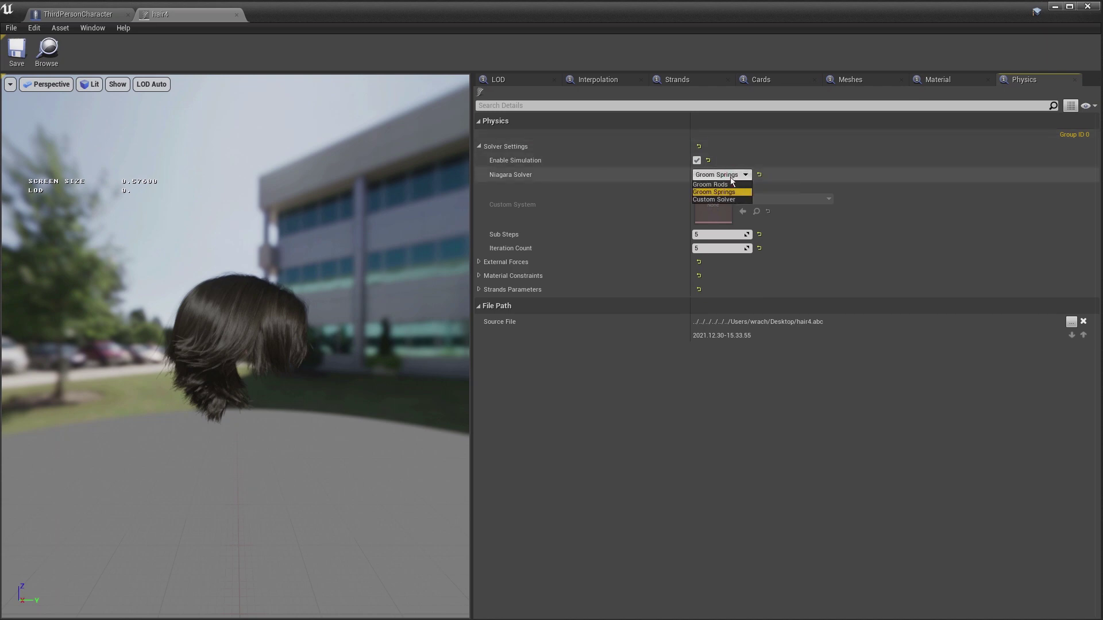
click(723, 186)
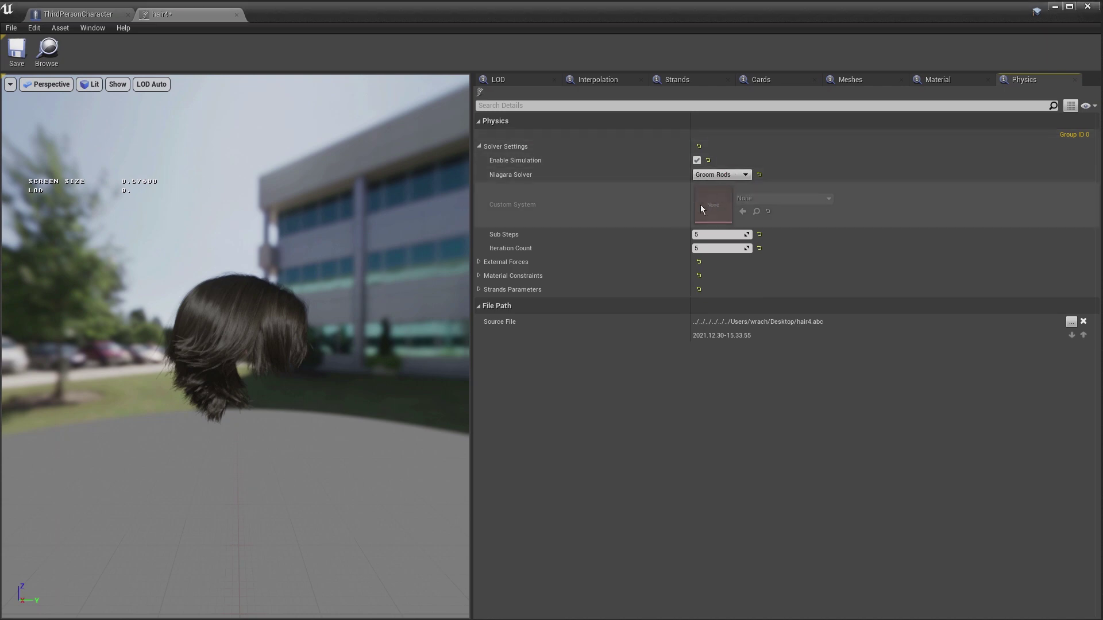
click(479, 262)
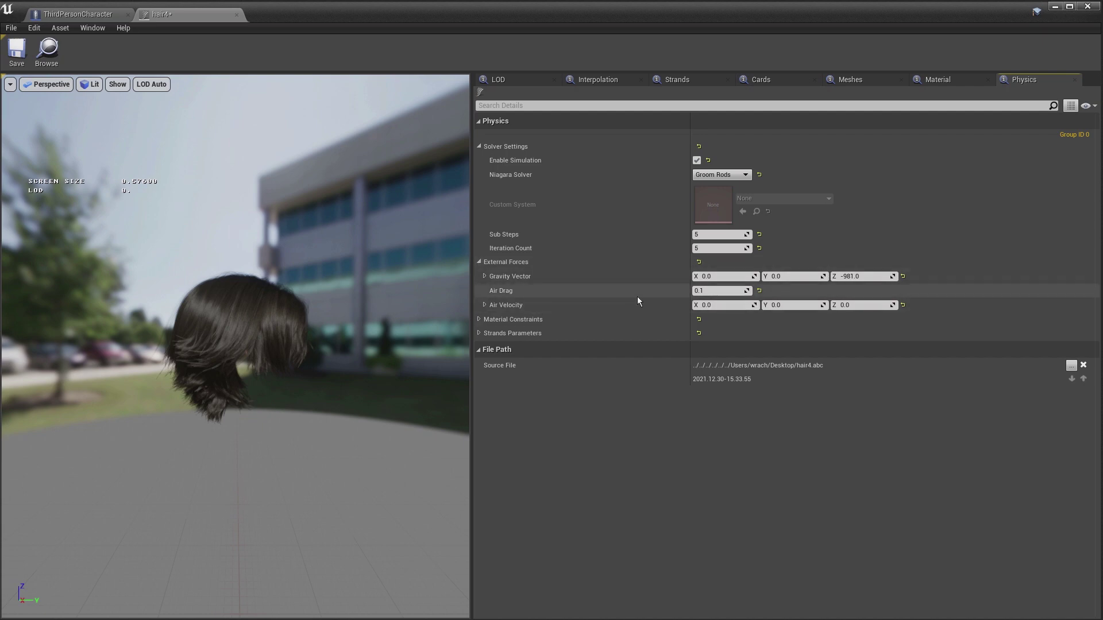
Assign DefaultSizeScaleByDistance as the external curve for the Bend Constraint's Stiffness Scale in the groom's Material Constraints.
click(478, 320)
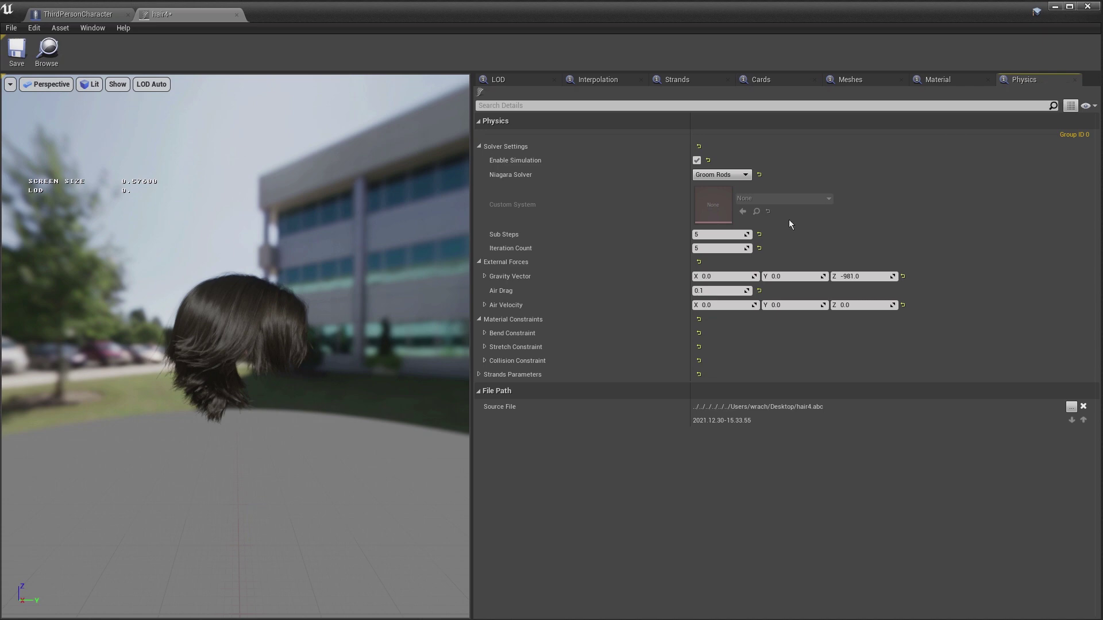
click(485, 333)
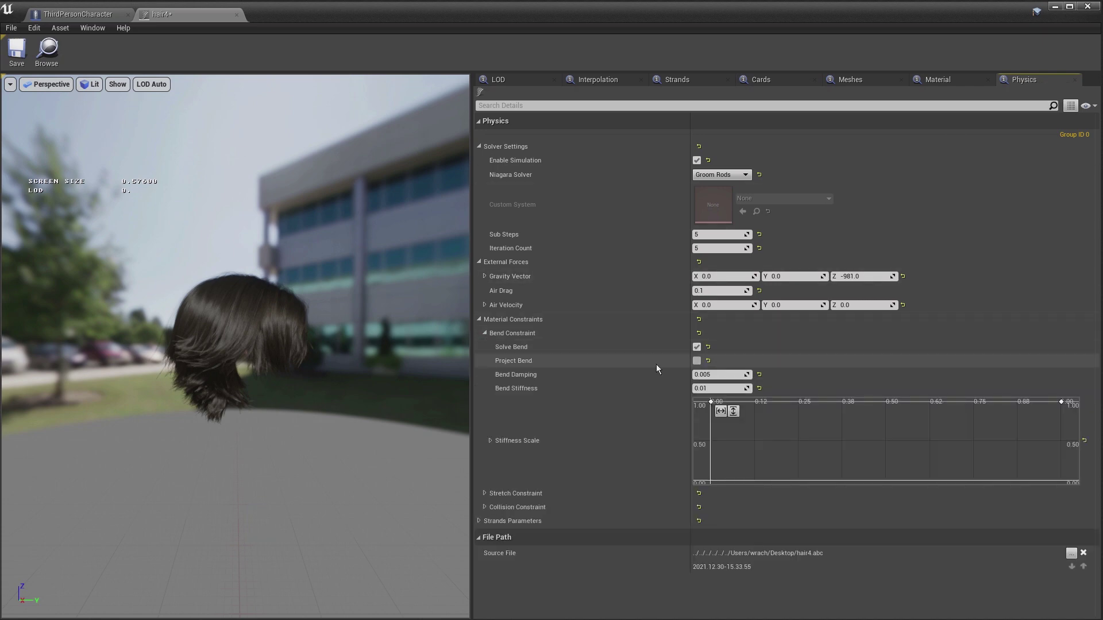
click(484, 494)
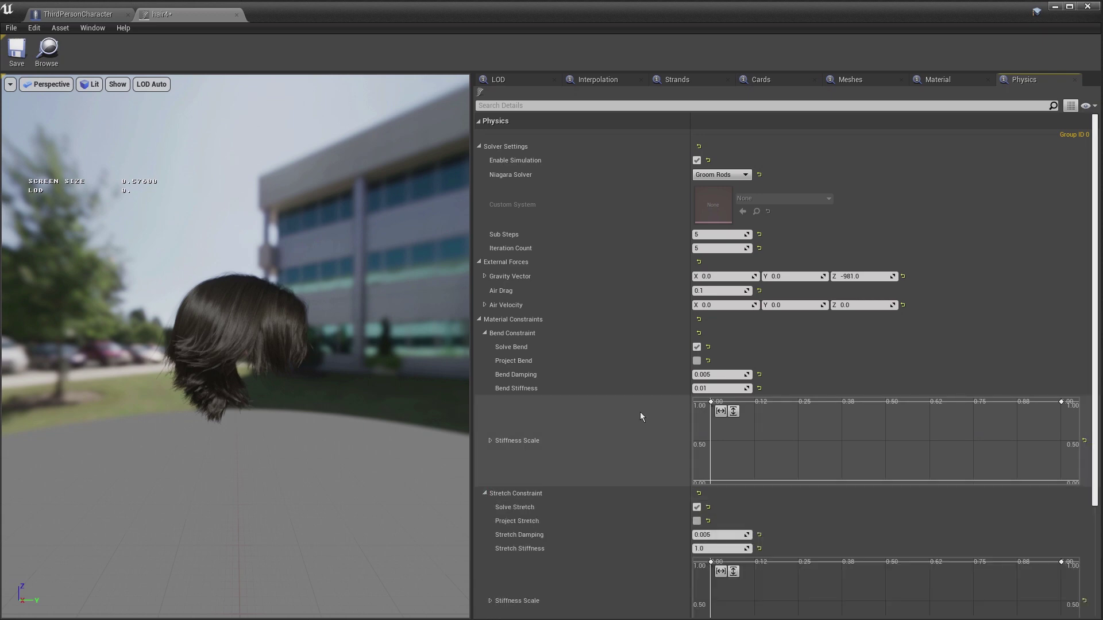
scroll(640, 412, down, 2)
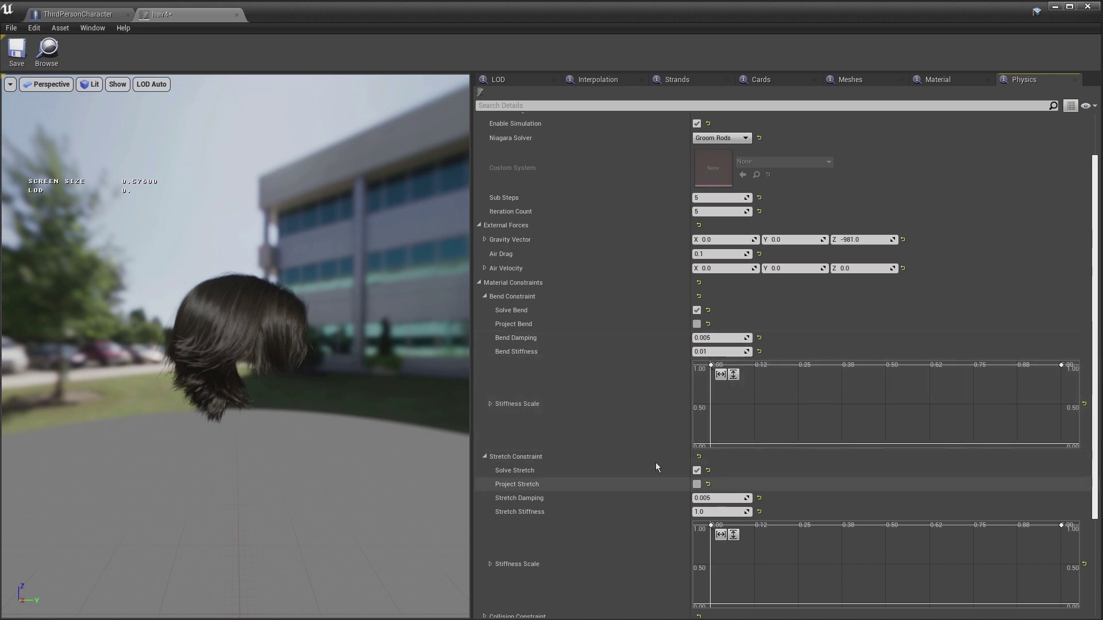
click(490, 404)
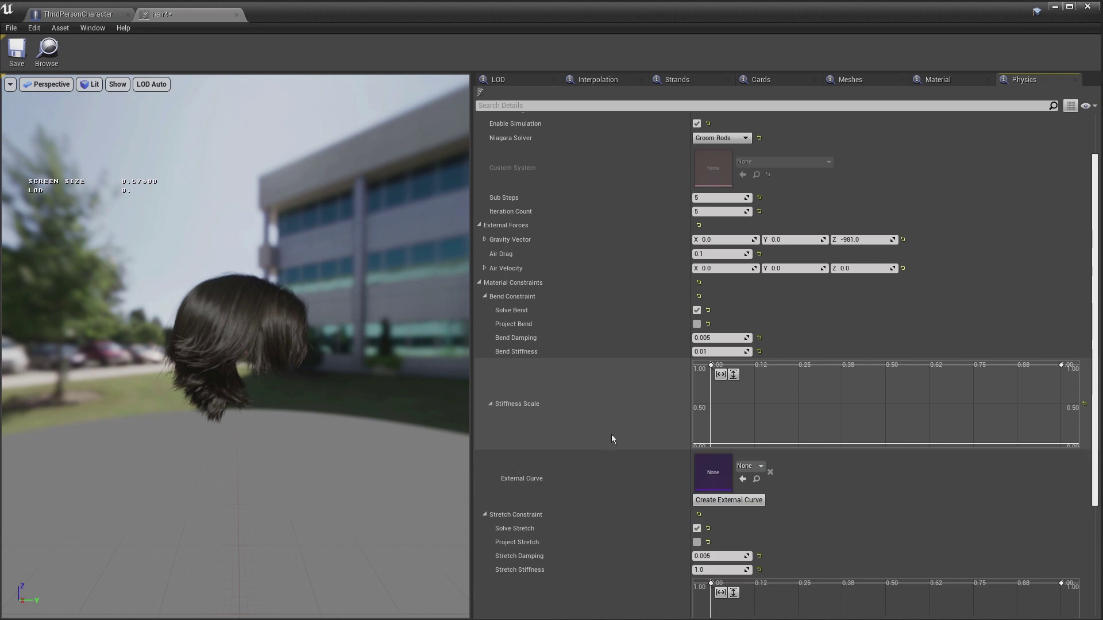
click(754, 467)
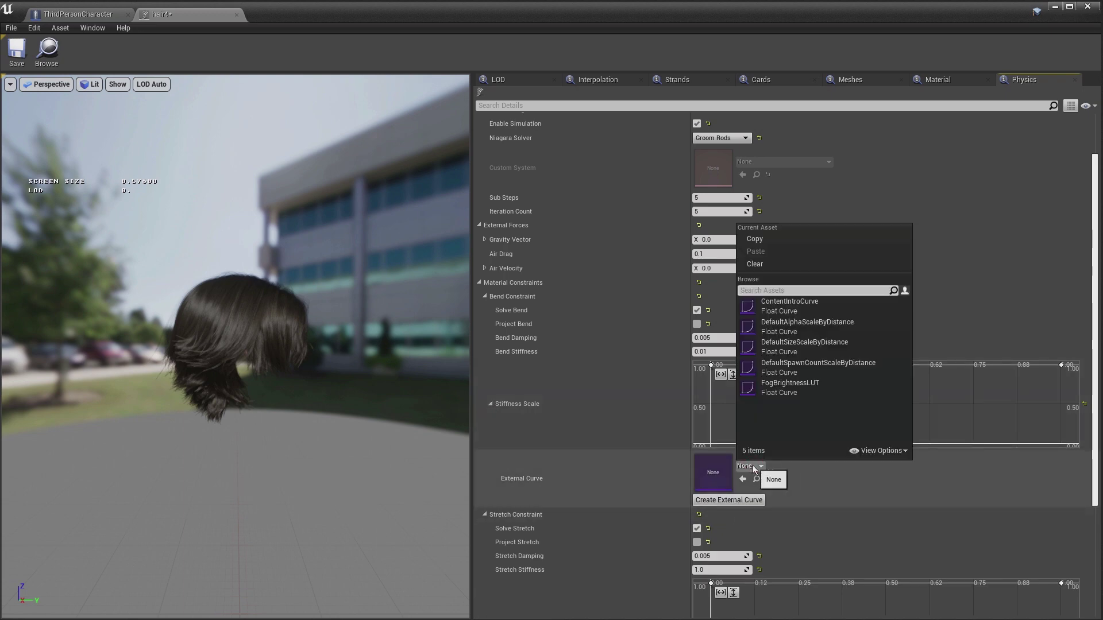
click(793, 348)
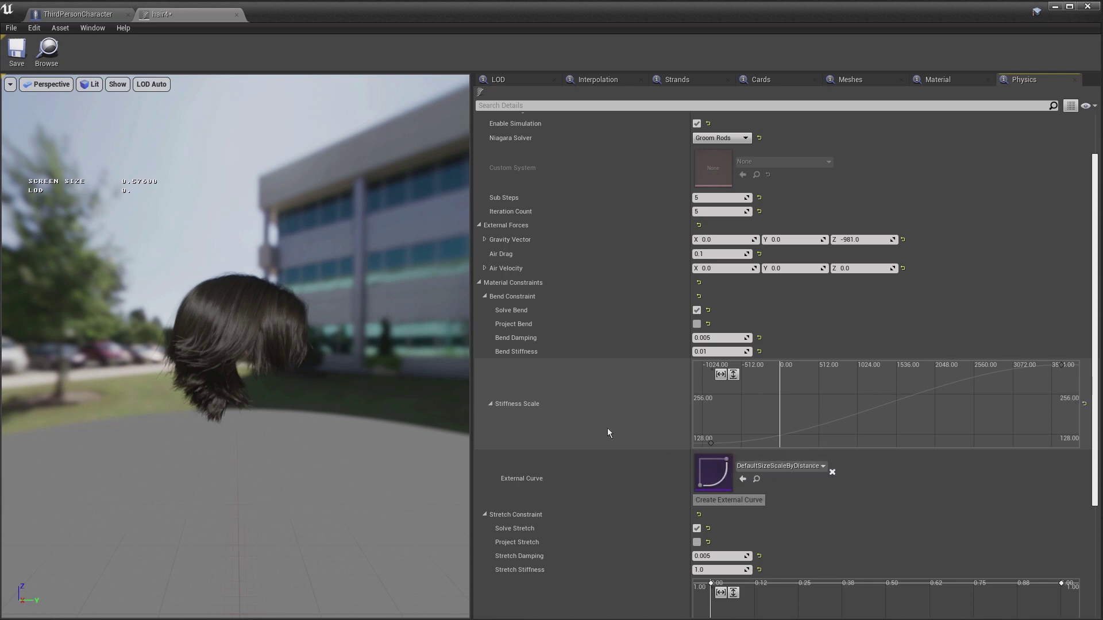
Assign DefaultSizeScaleByDistance as the external curve for the Stretch Constraint's Stiffness Scale, and save the groom asset.
scroll(827, 484, down, 2)
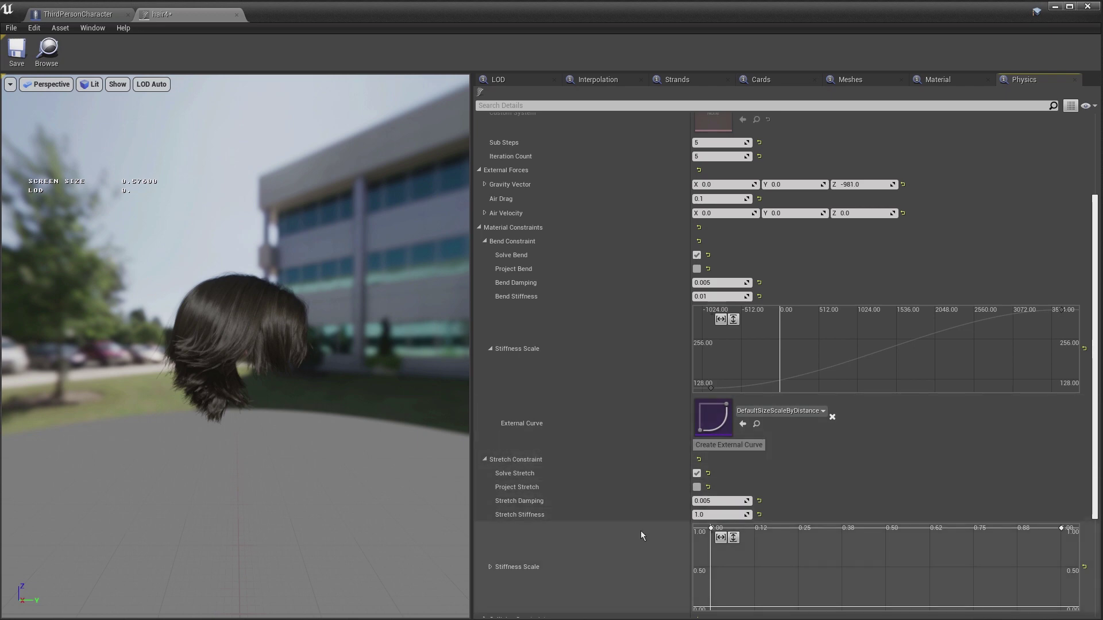
scroll(639, 535, down, 1)
click(490, 549)
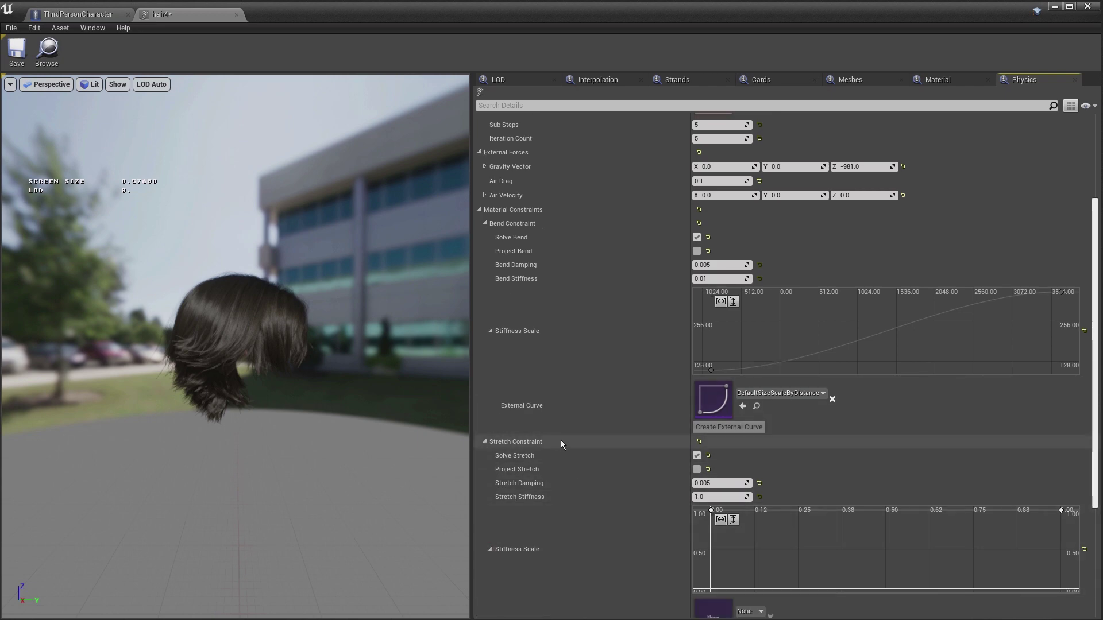
scroll(733, 501, down, 1)
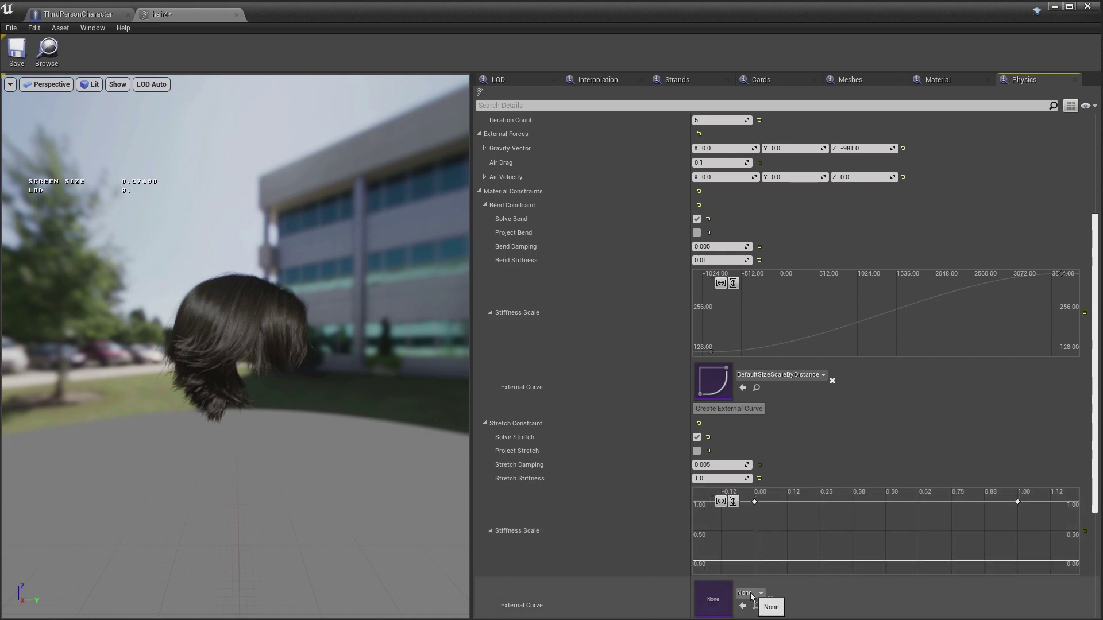
click(750, 593)
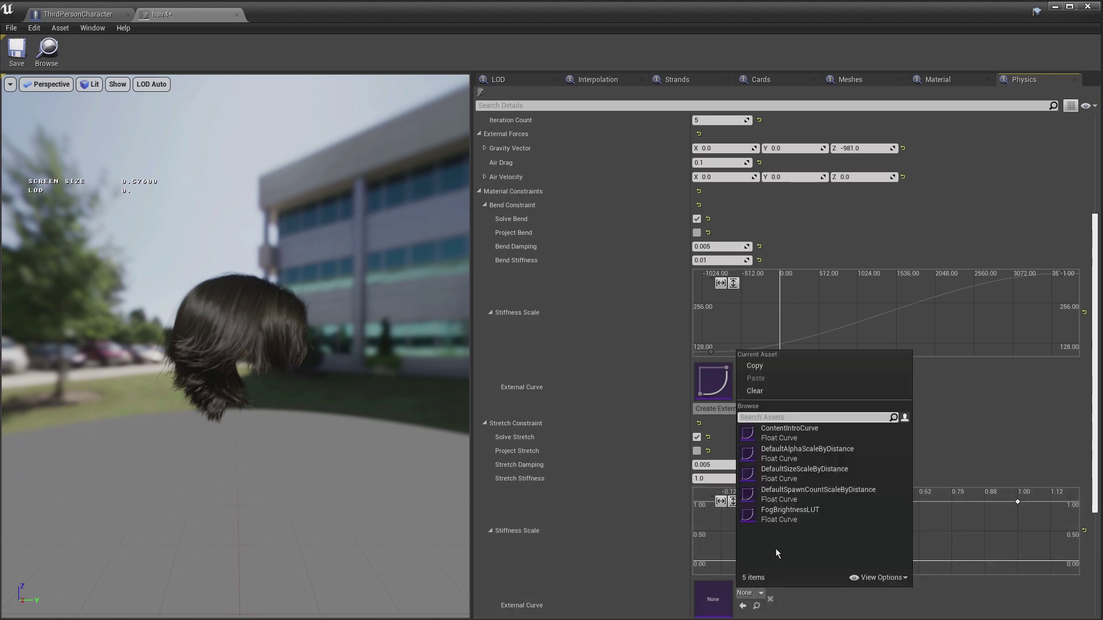
click(799, 473)
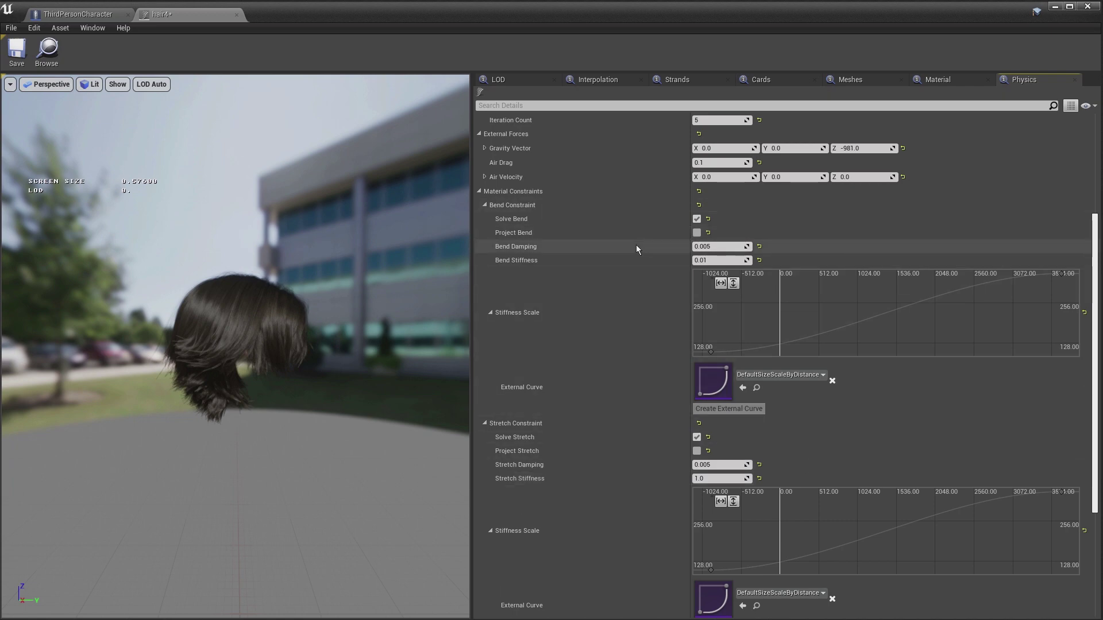
click(16, 51)
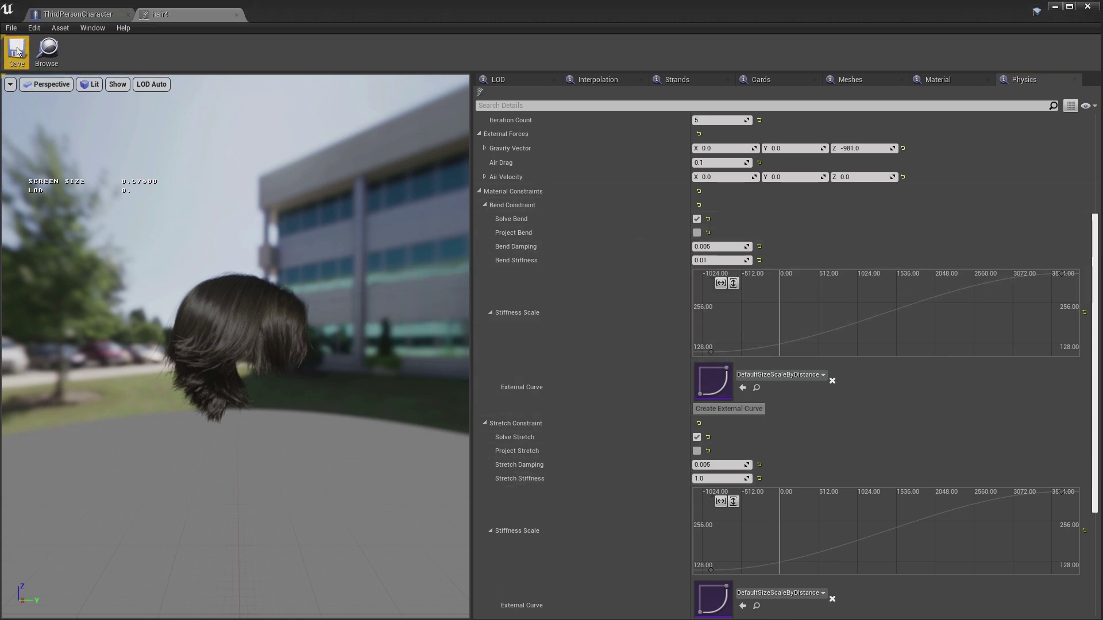
Play the level from the main editor, run and jump with the character to check the hair simulation, and end the play session.
click(86, 14)
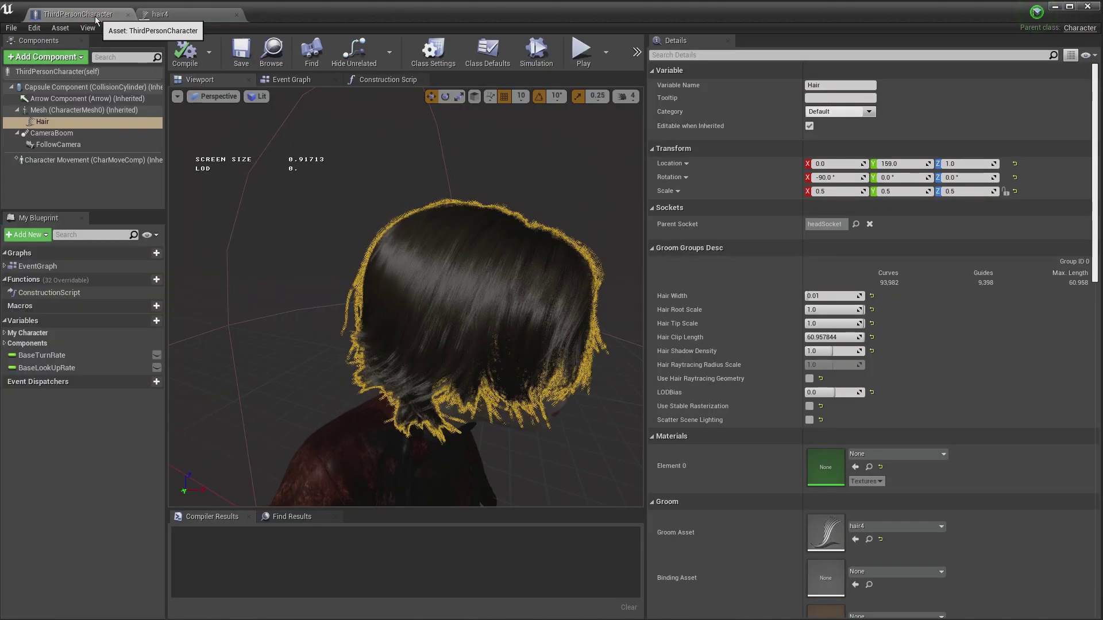
click(1056, 7)
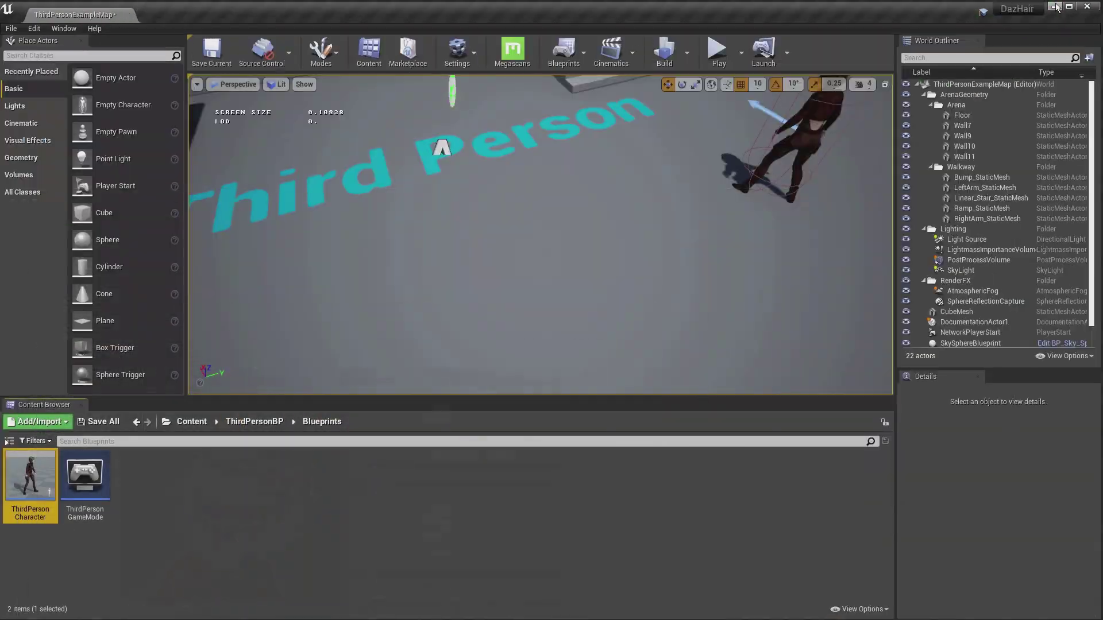
click(717, 50)
key(a)
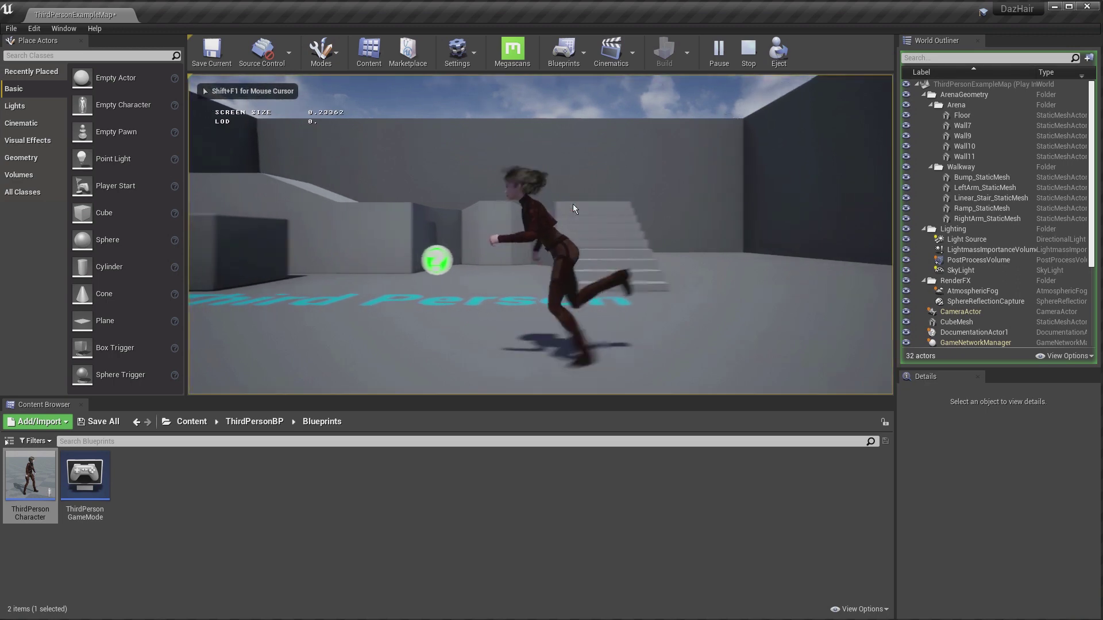
key(d)
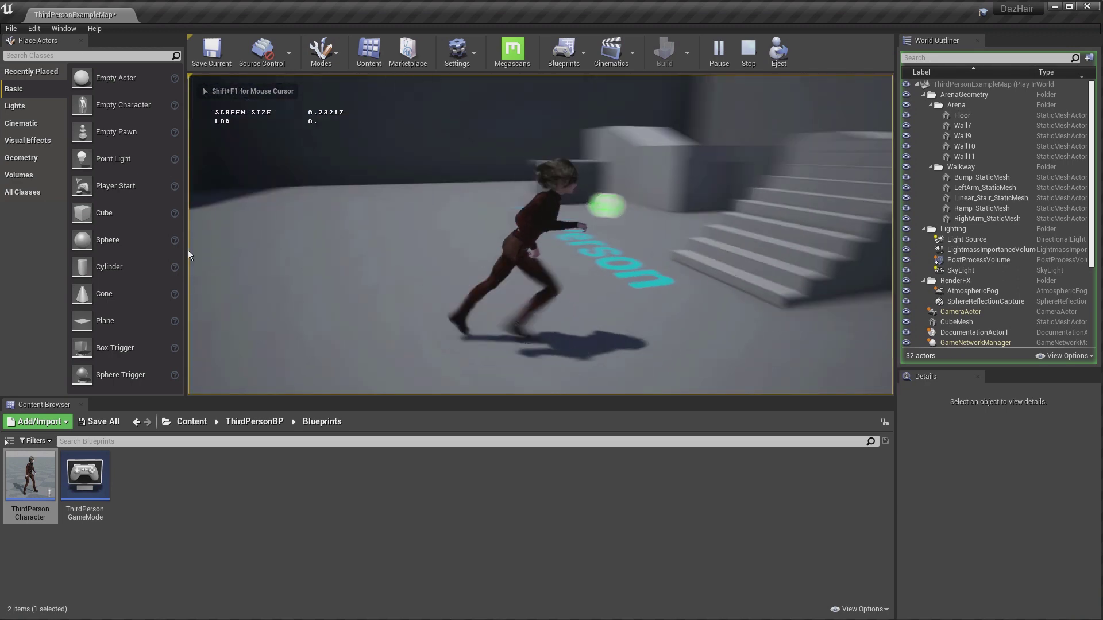
key(d)
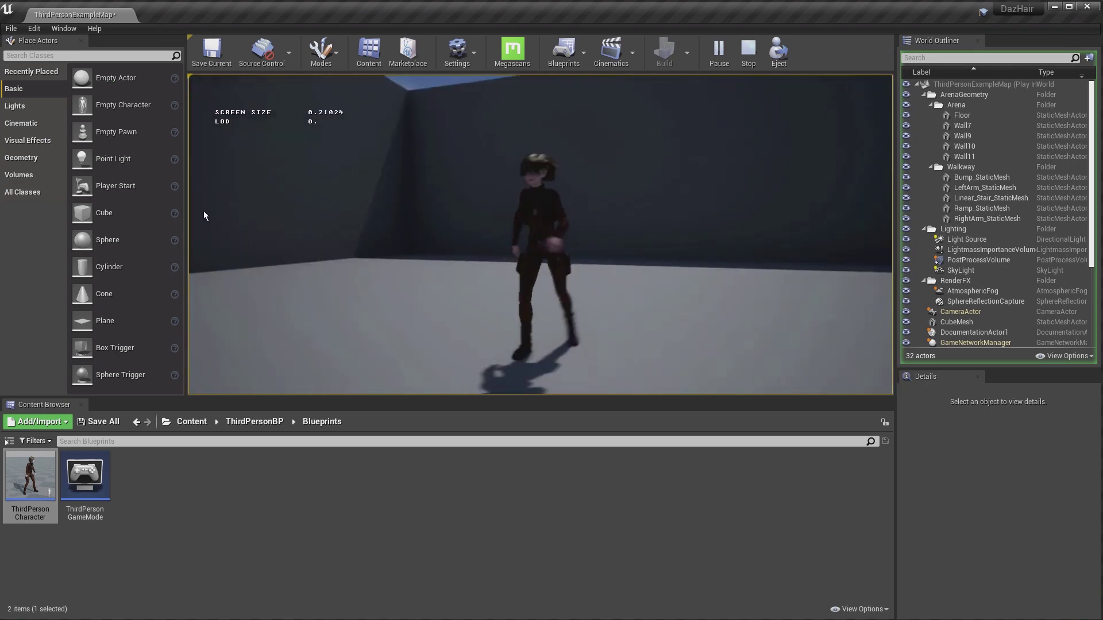
key(space)
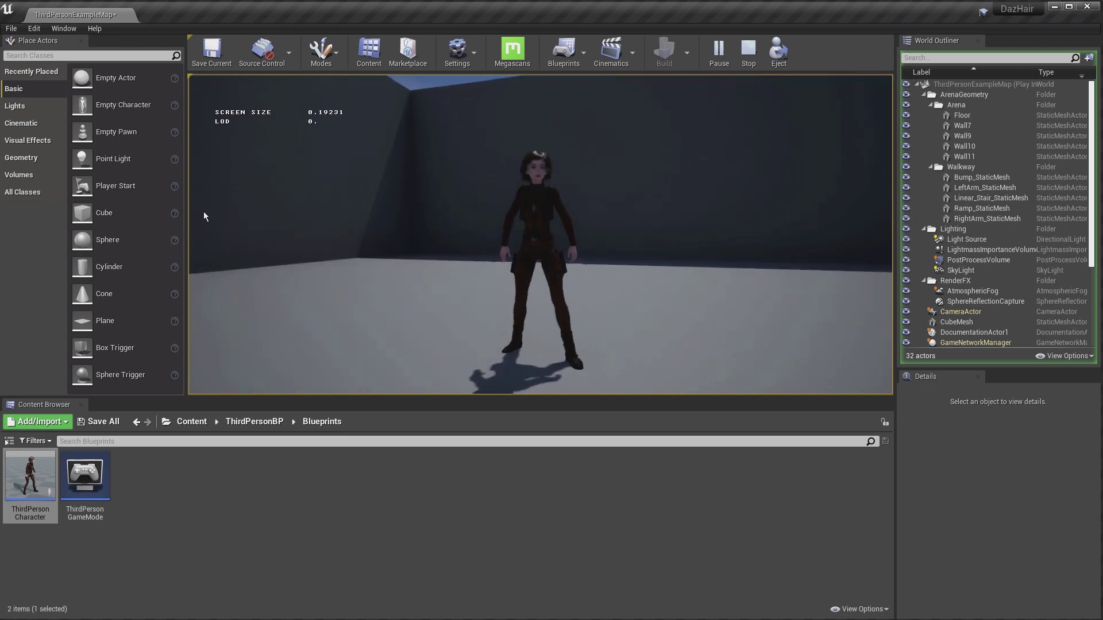
key(a)
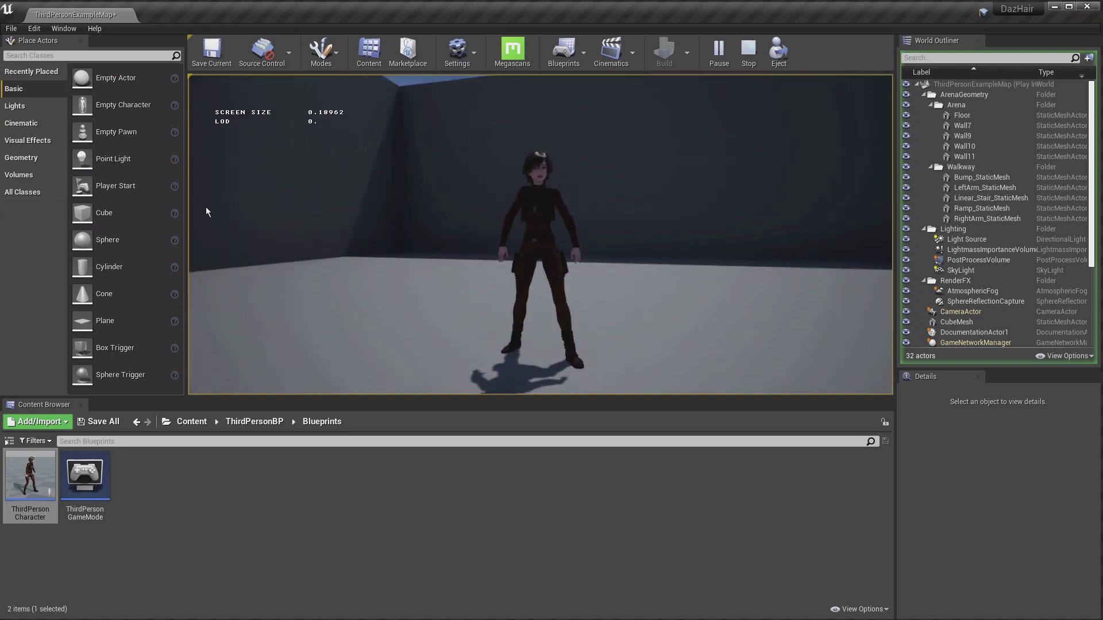
key(Escape)
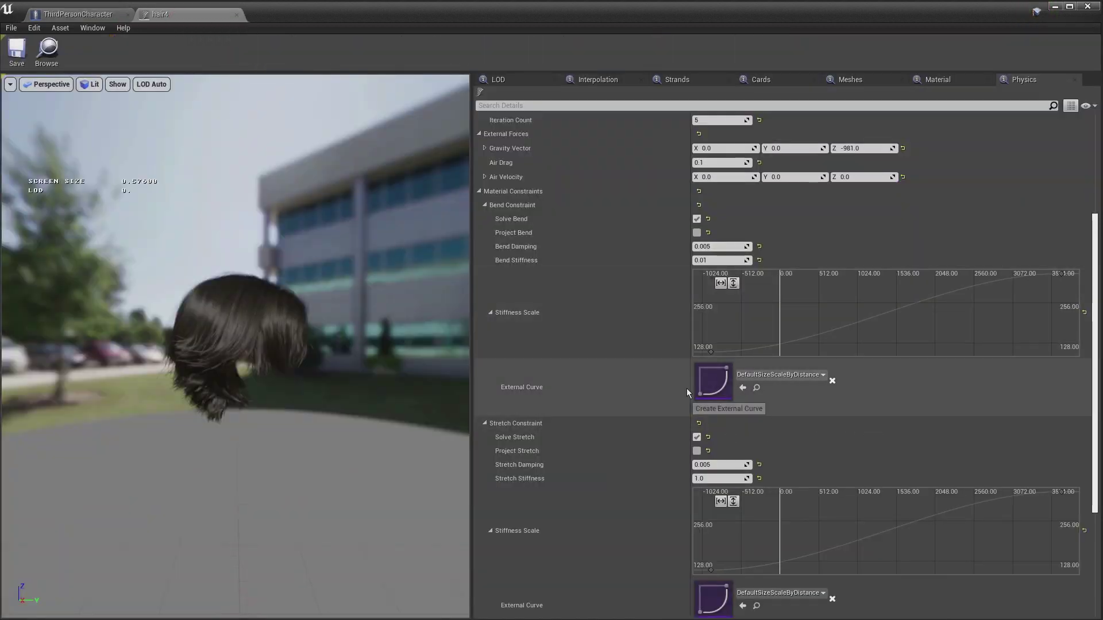
Set both Sub Steps and Iteration Count to 6 in the hair4 groom's solver settings, and save the asset.
scroll(645, 240, up, 2)
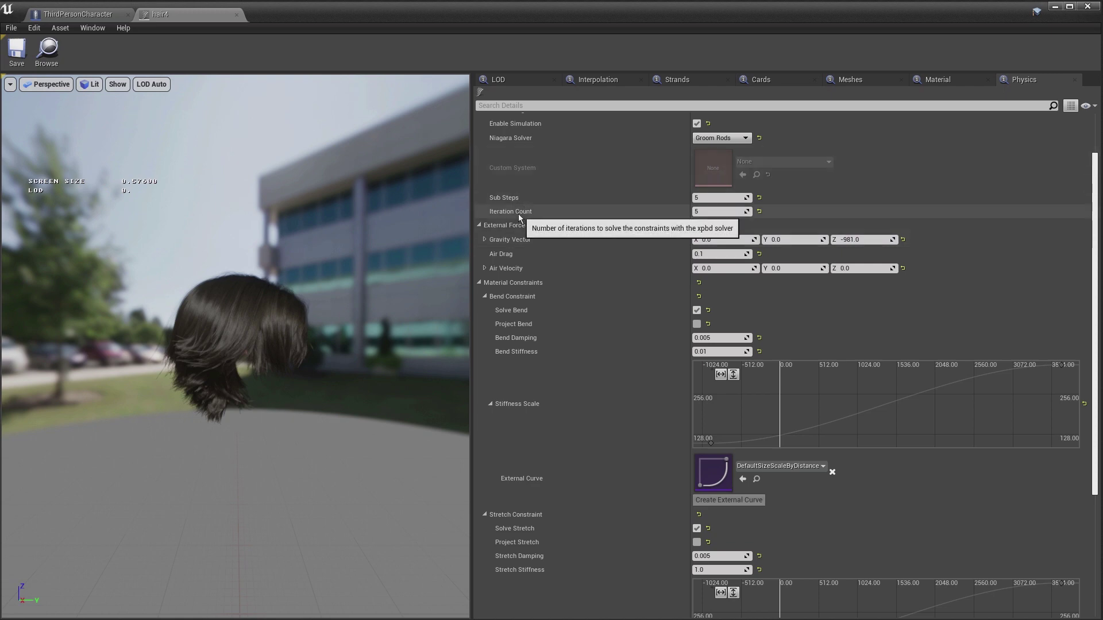
click(715, 213)
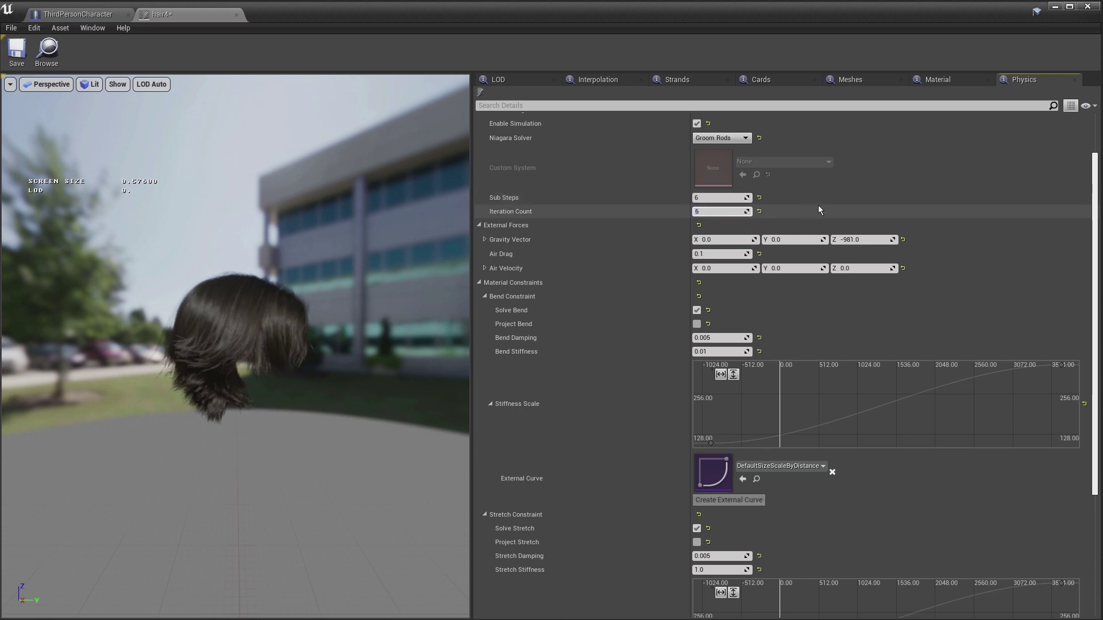
click(17, 55)
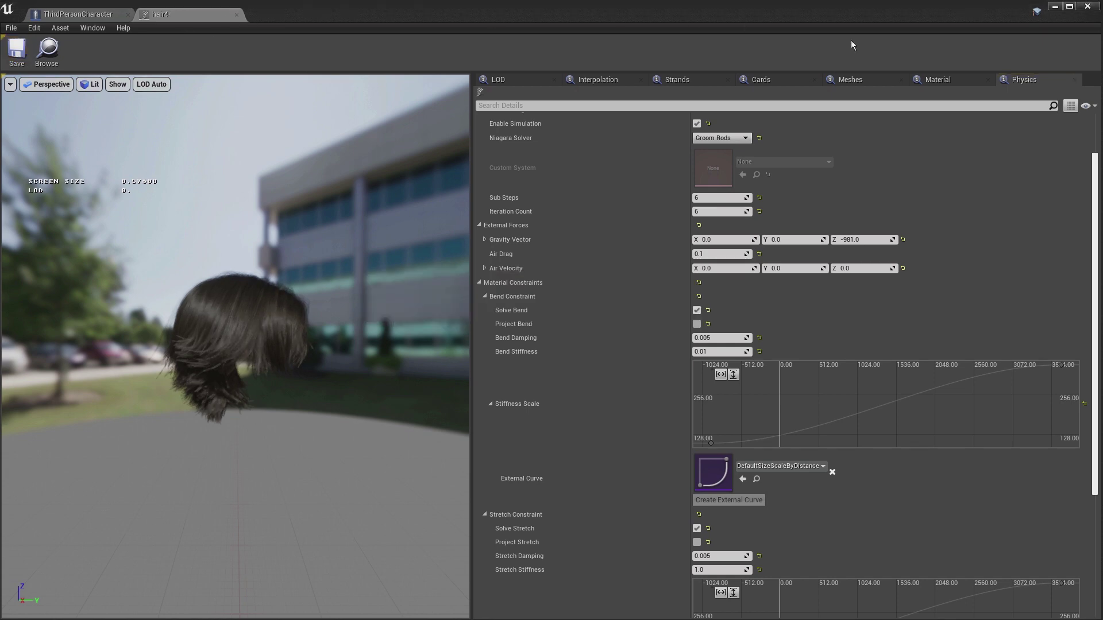
Play the level from the main editor, running, jumping and turning the character to check the hair with the new solver settings, and end the session.
click(1055, 7)
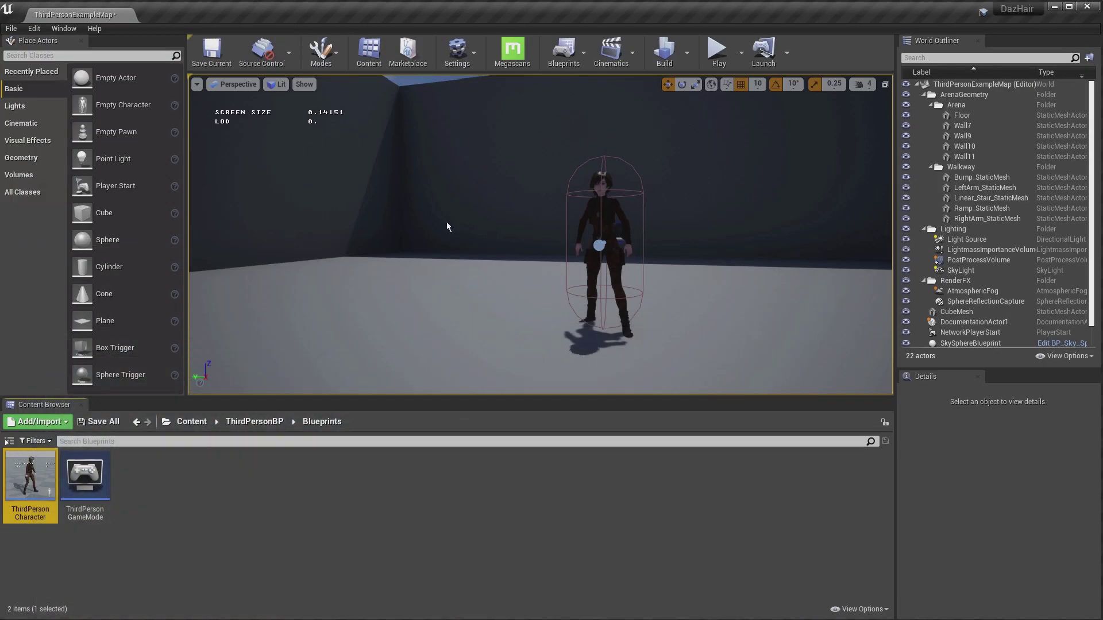
click(717, 50)
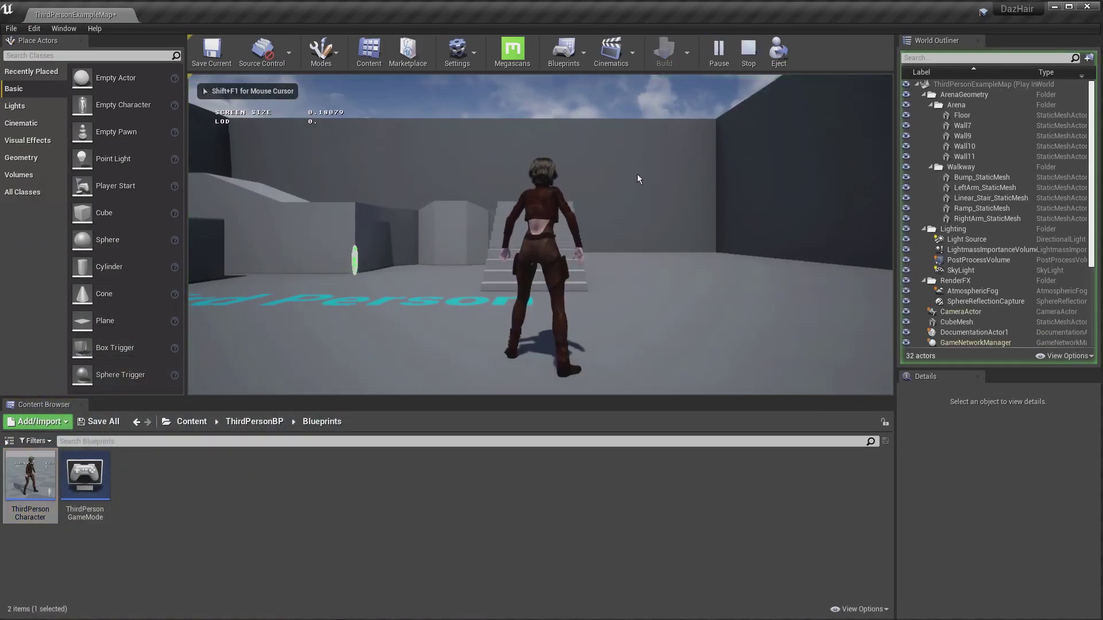
key(a)
key(d)
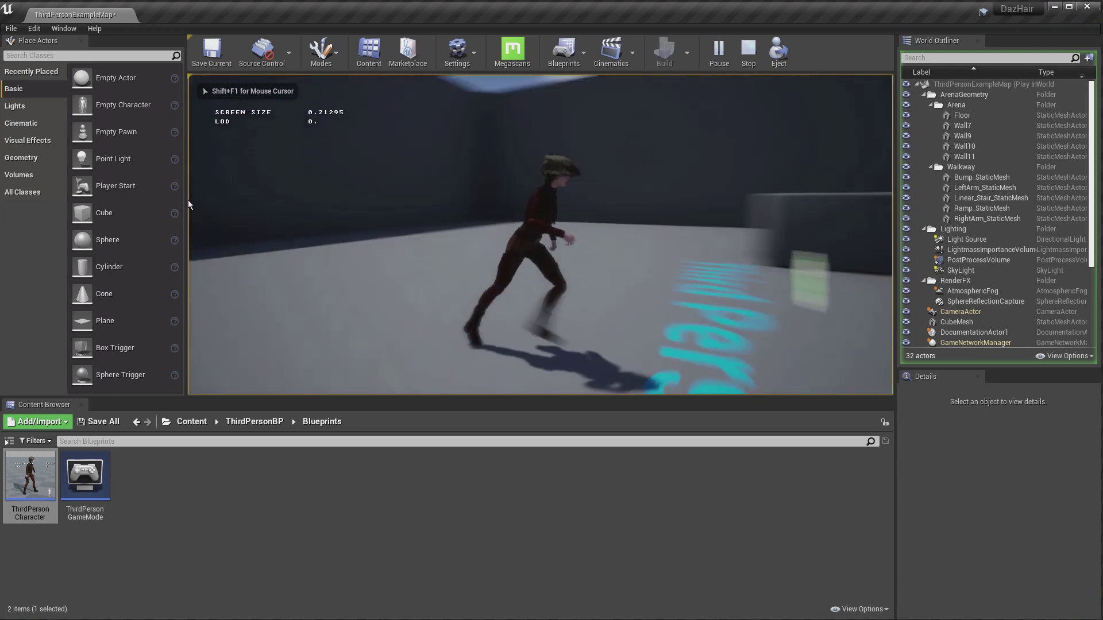
key(s)
key(space)
key(w)
key(w)
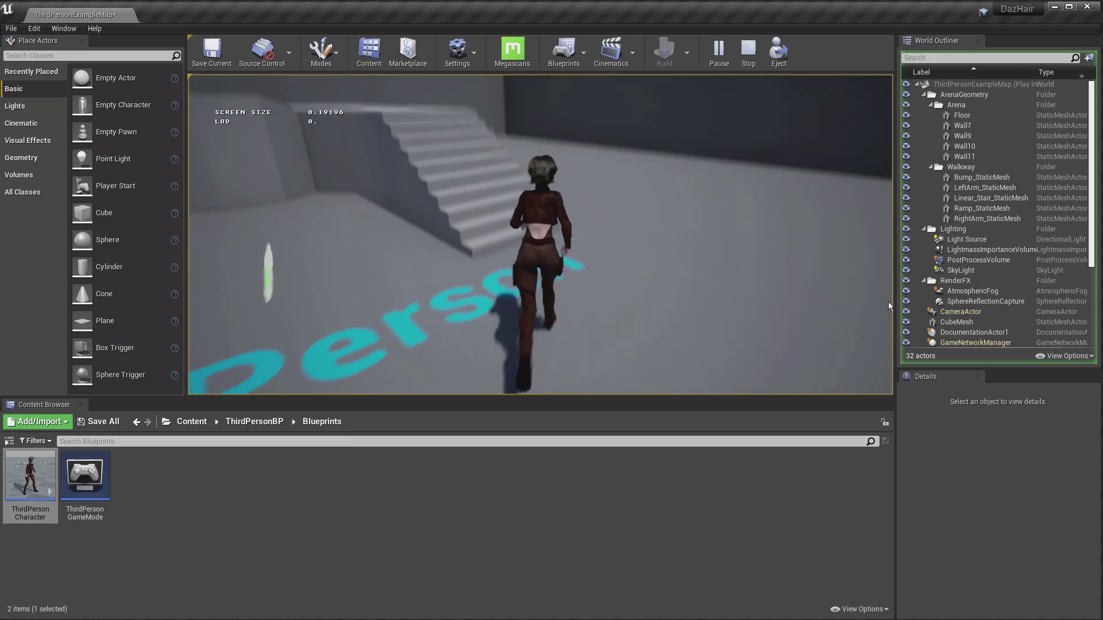
key(a)
key(s)
key(a)
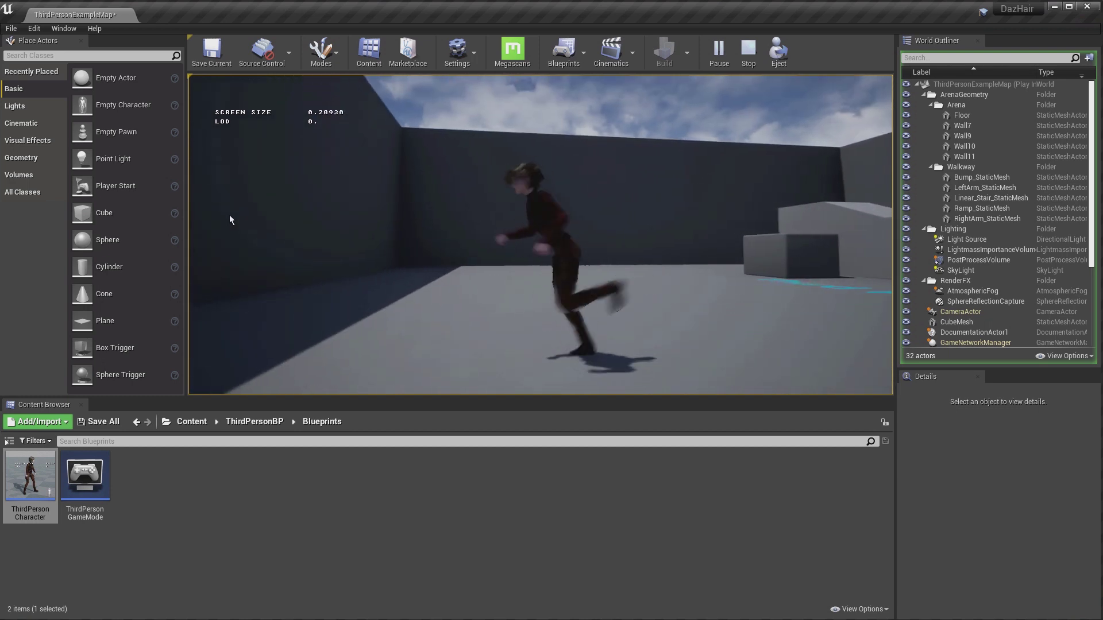
key(d)
key(s)
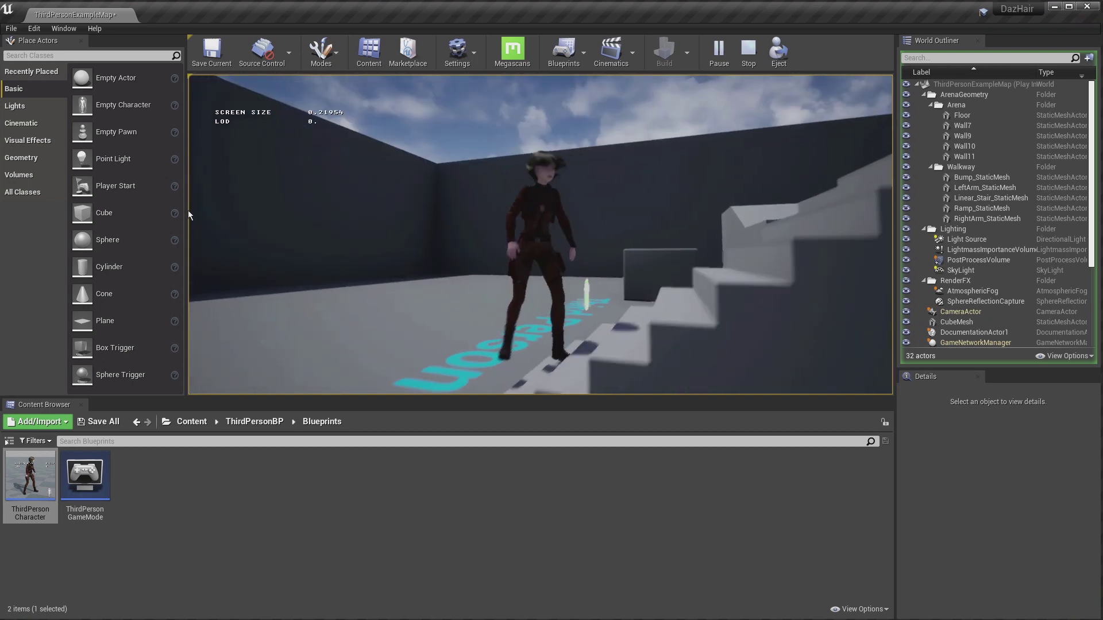
key(a)
key(s)
key(w)
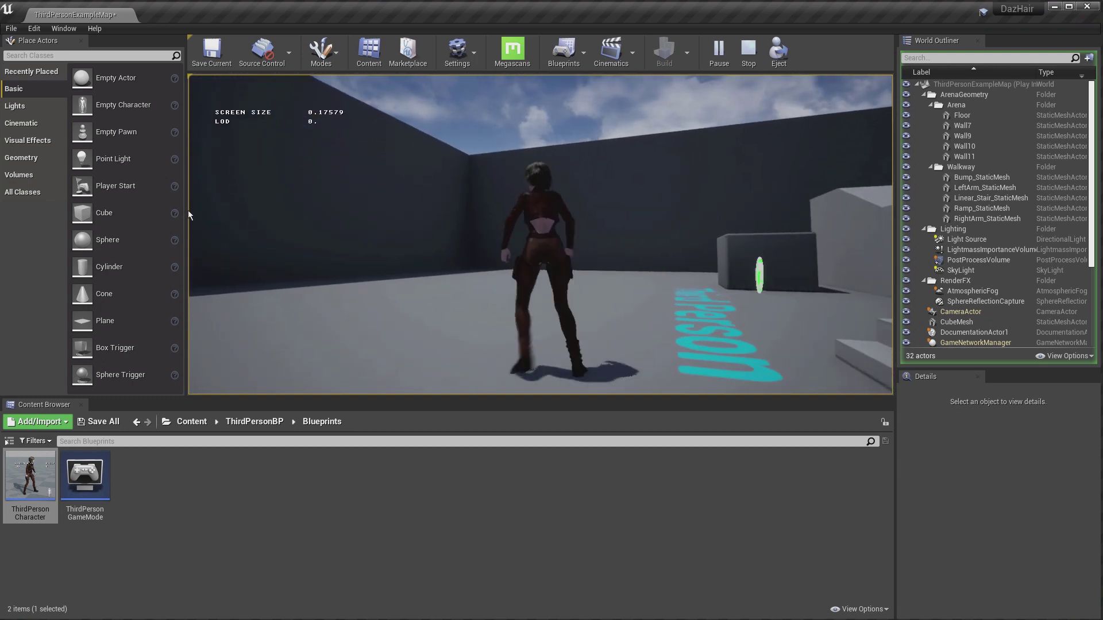
key(s)
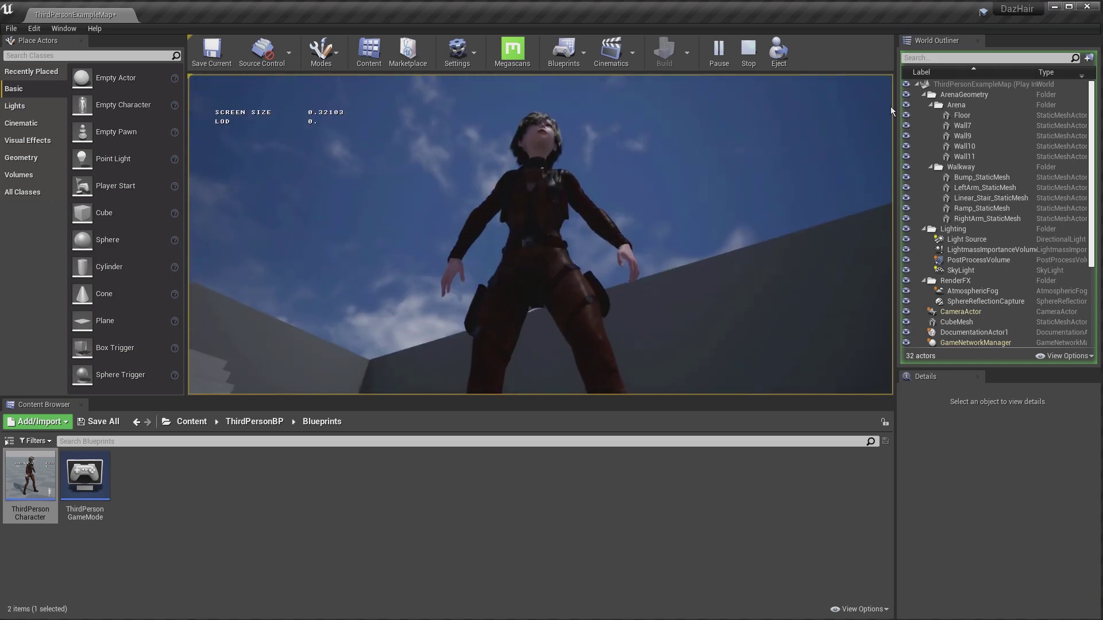
key(d)
key(a)
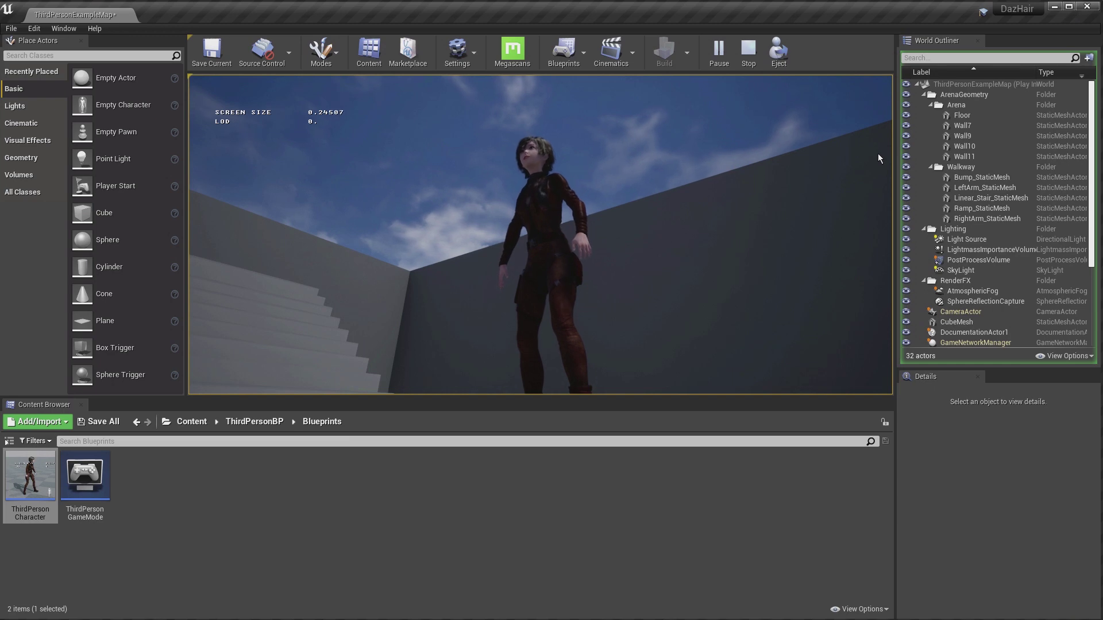
key(Escape)
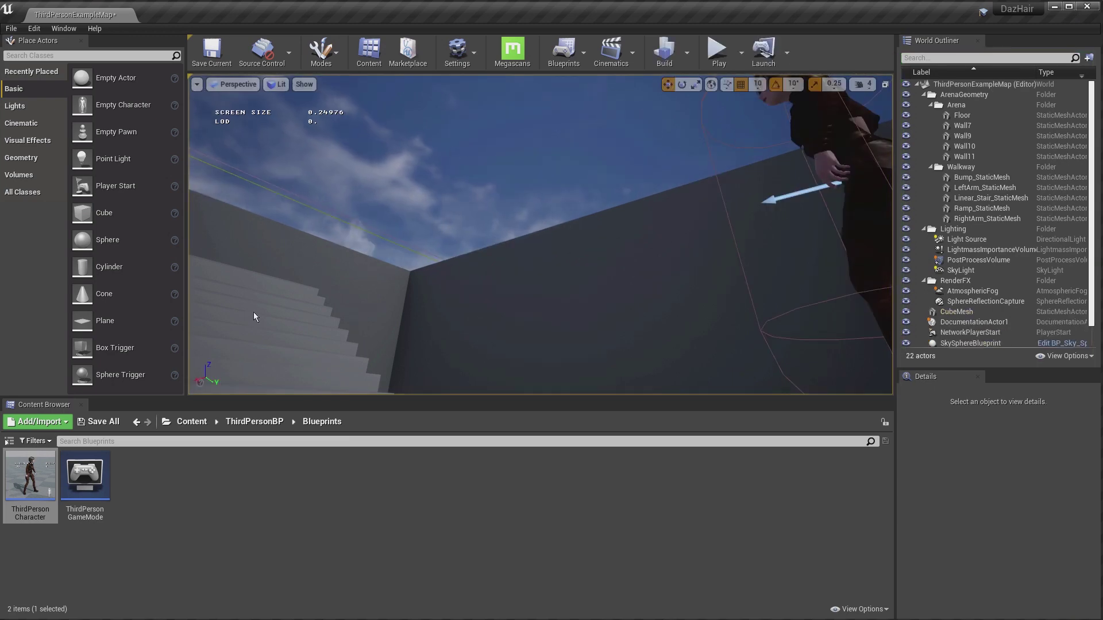
Move the ThirdPersonCharacter's FollowCamera closer to the character, to location X 180, Y 0, Z 20, and compile and save the blueprint.
scroll(379, 280, down, 2)
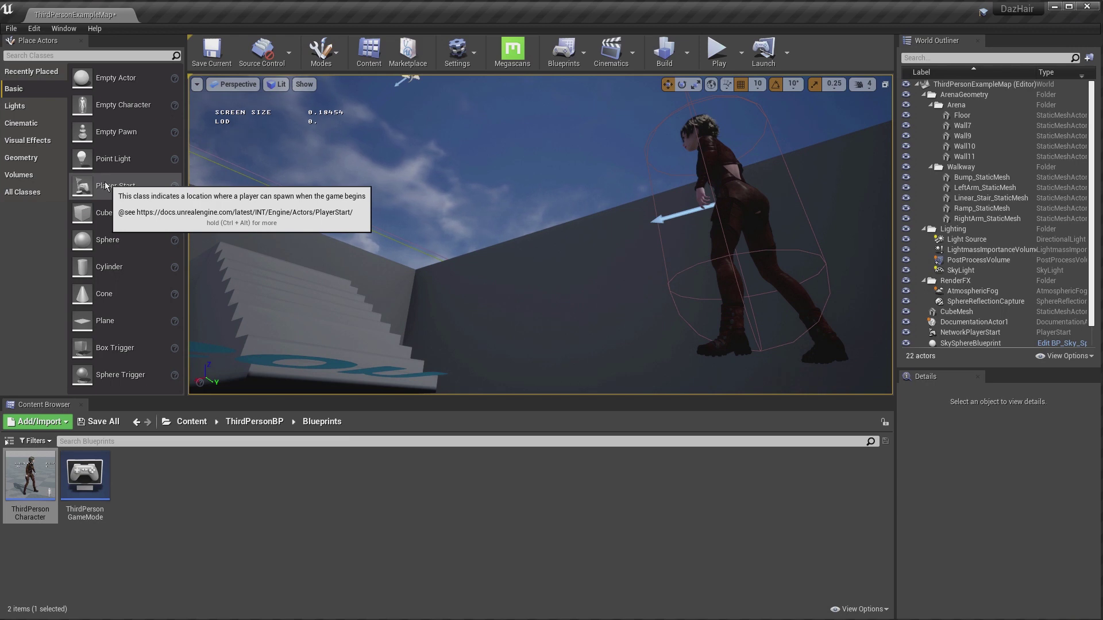
scroll(503, 220, down, 3)
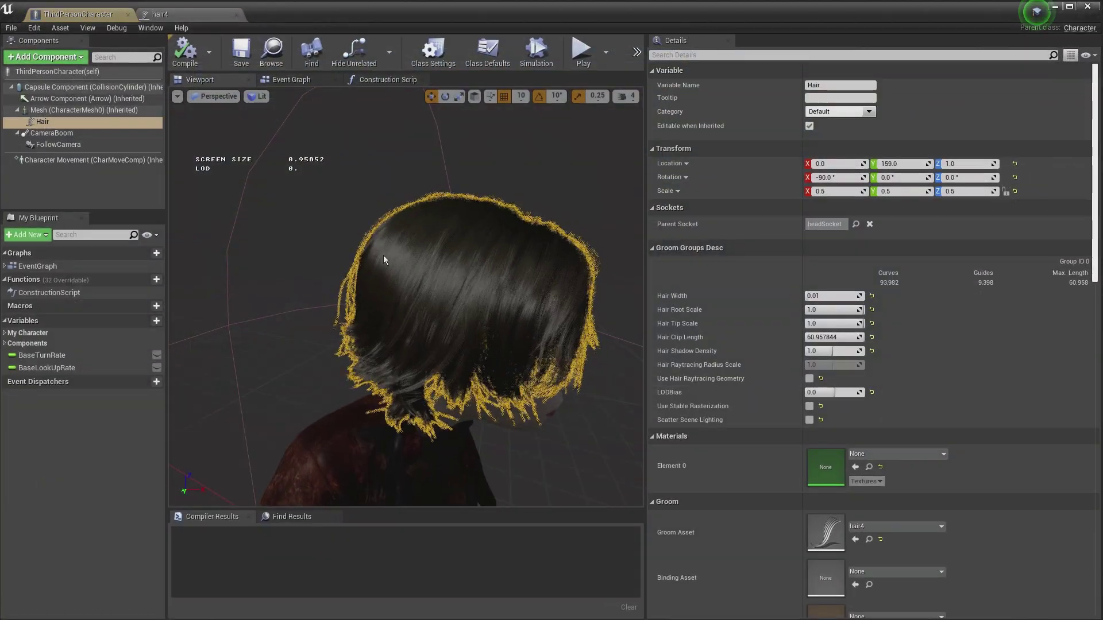
scroll(368, 236, down, 10)
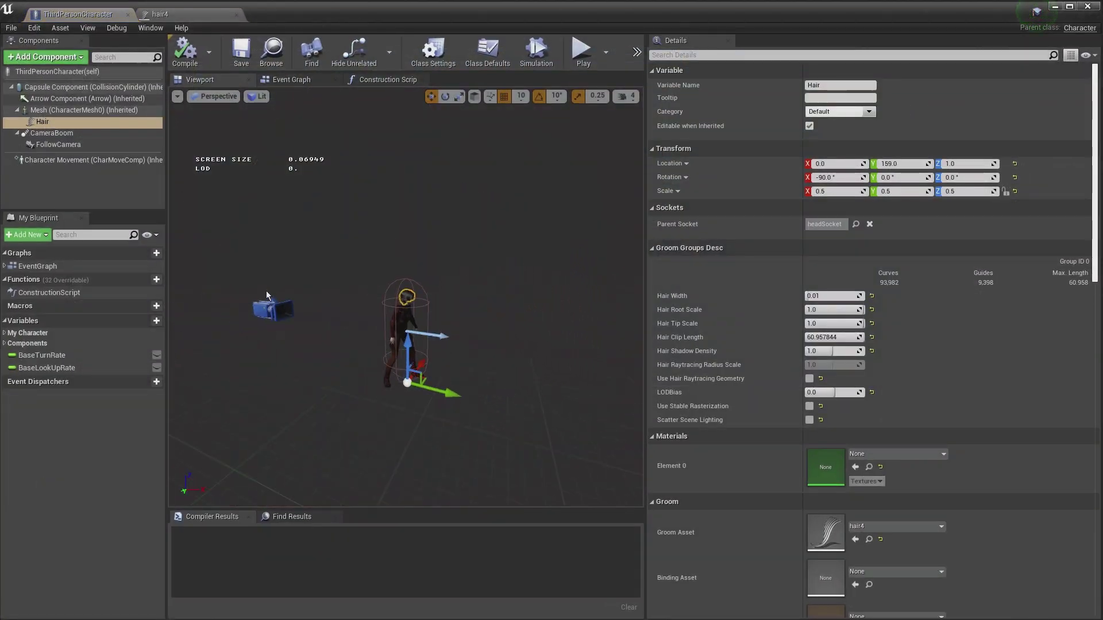
click(268, 314)
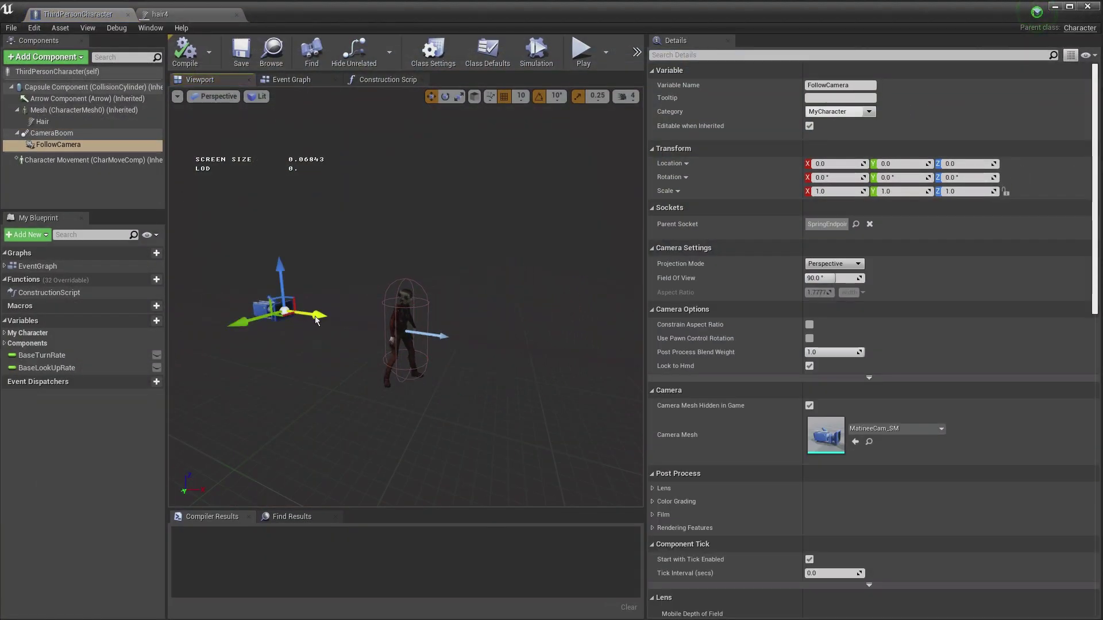
drag(359, 323, 398, 324)
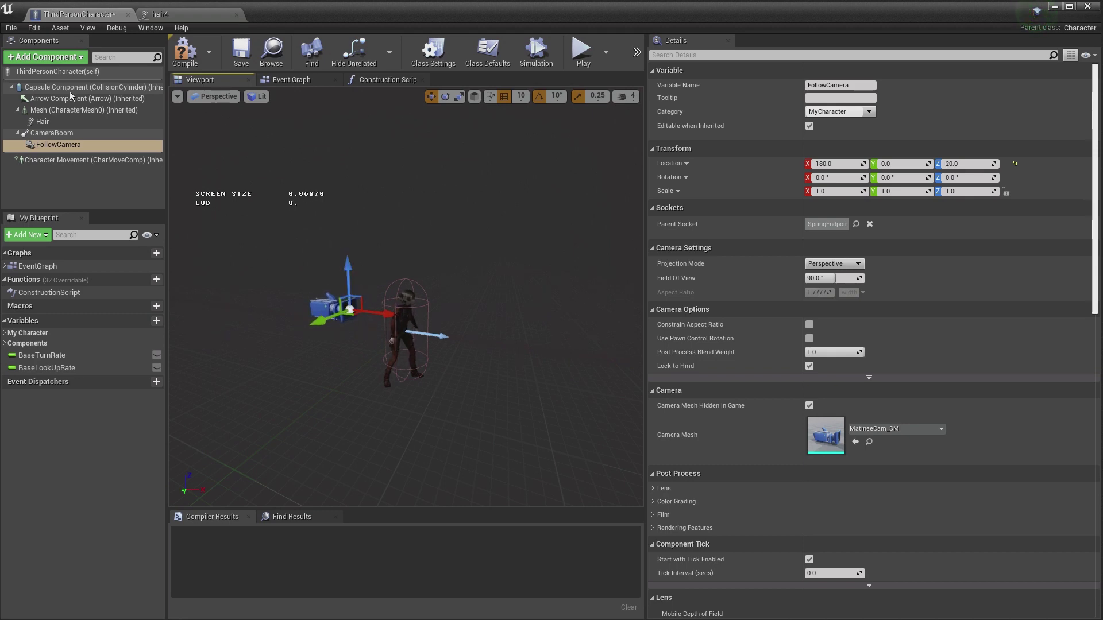
click(185, 63)
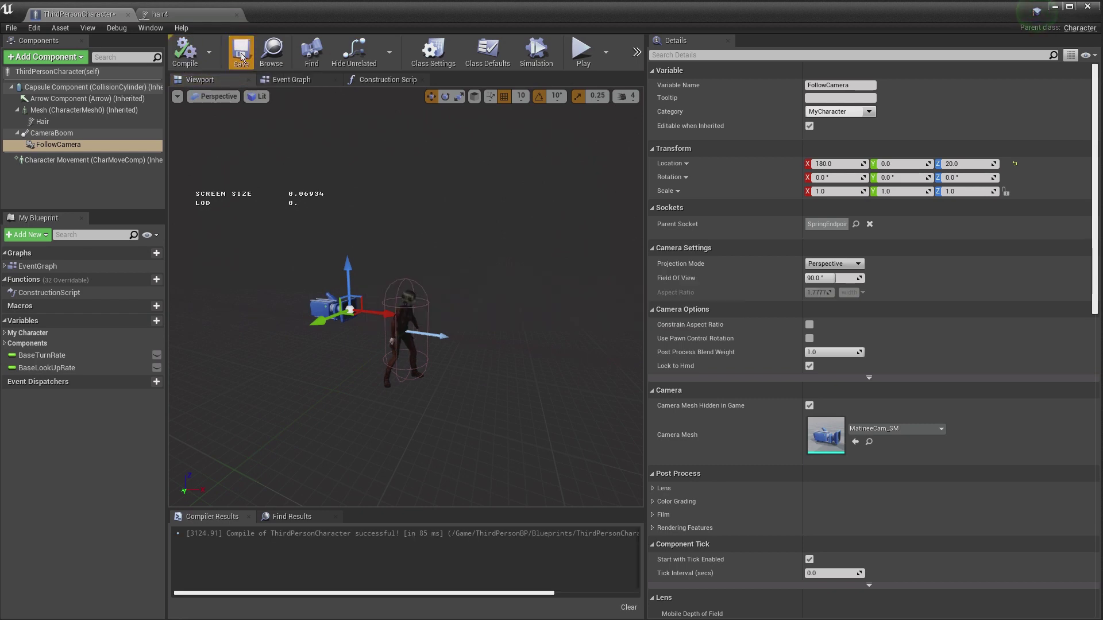
click(241, 54)
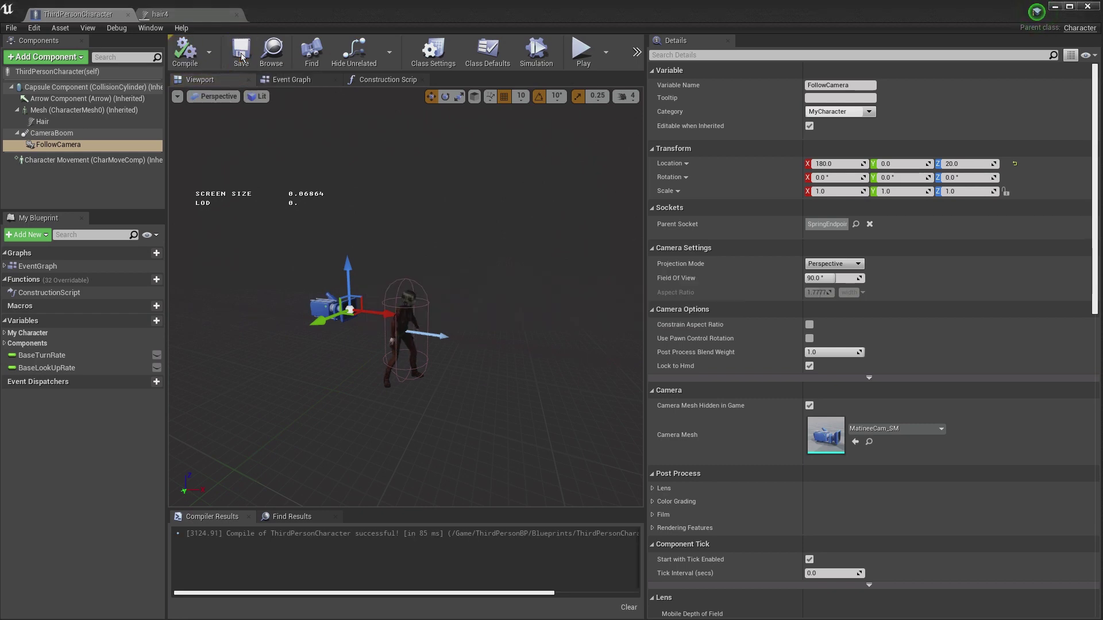
Playtest the level with the closer camera, running and jumping to inspect the hair movement from several sides, and stop the session.
click(1055, 7)
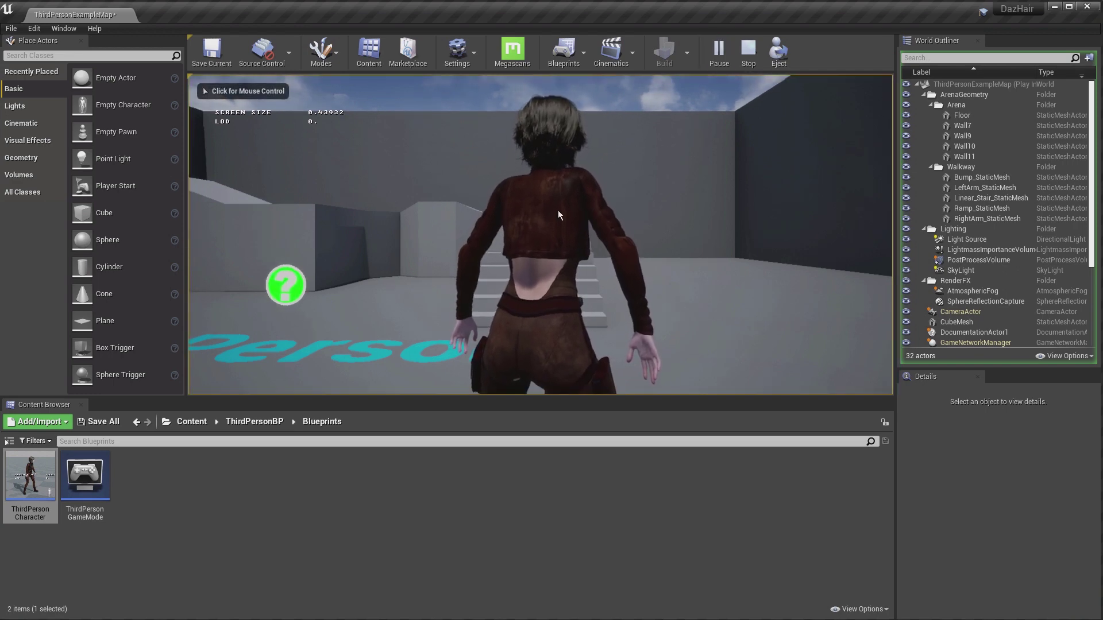
click(532, 186)
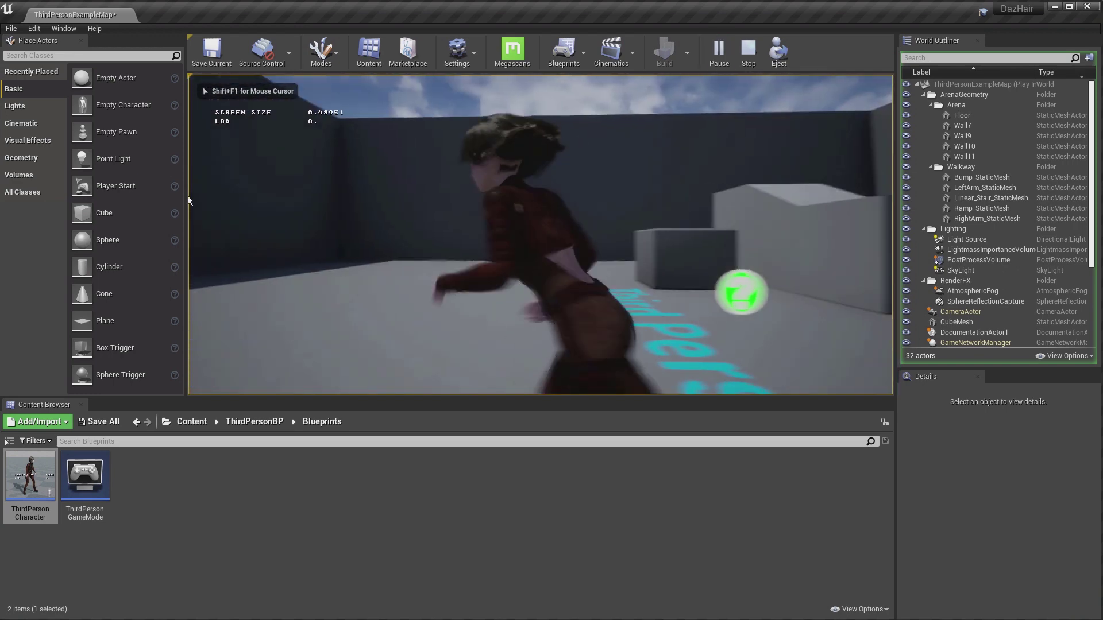
key(d)
key(a)
key(s)
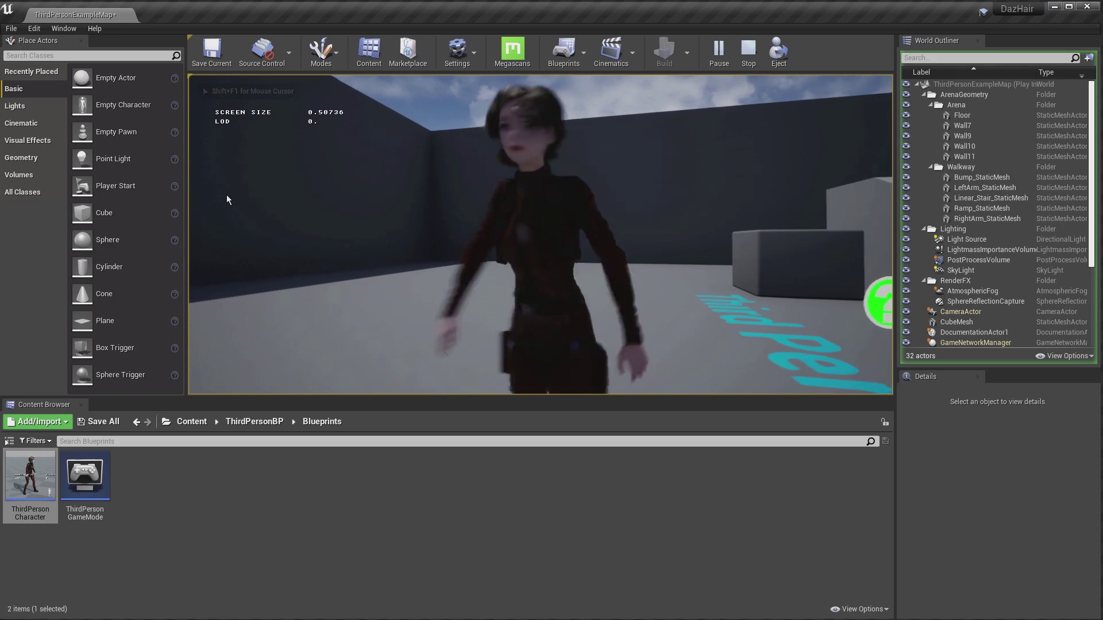
key(space)
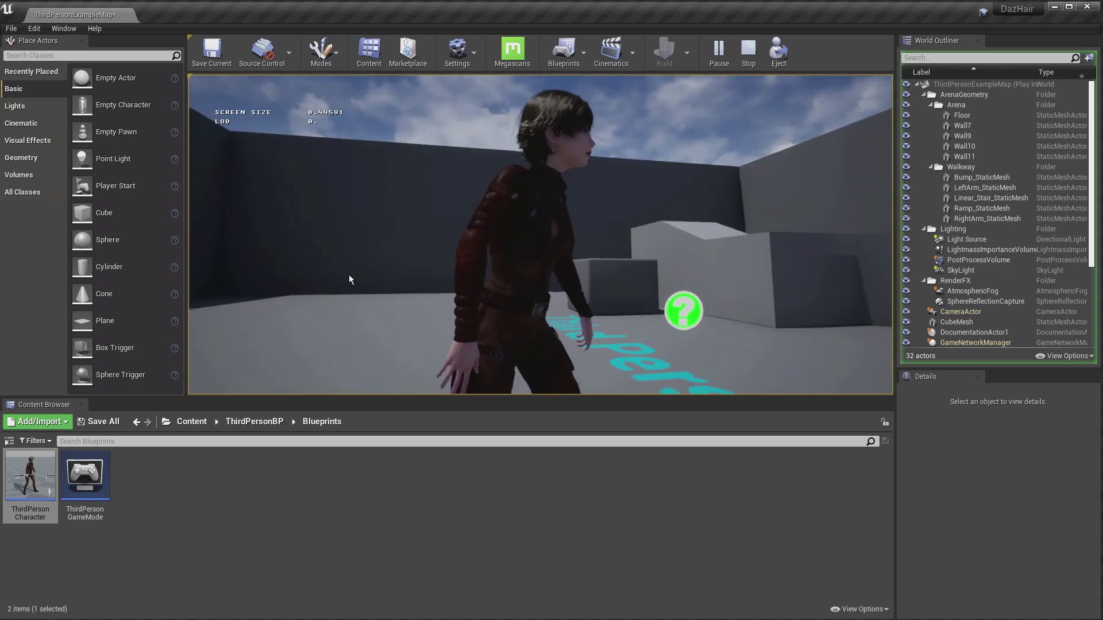
key(s)
key(space)
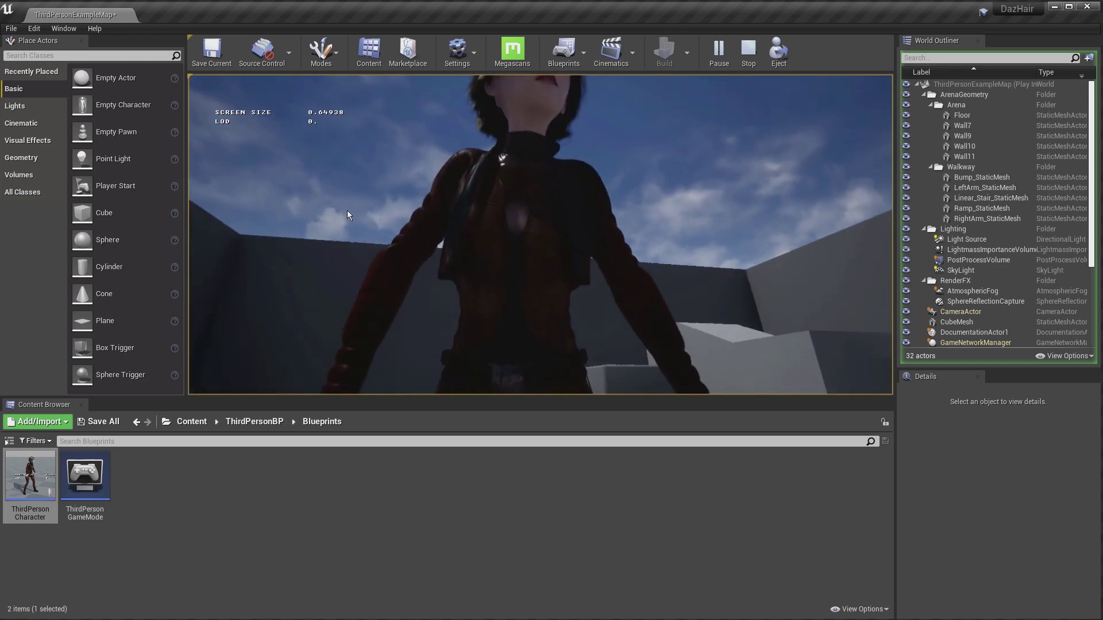
key(a)
key(d)
key(a)
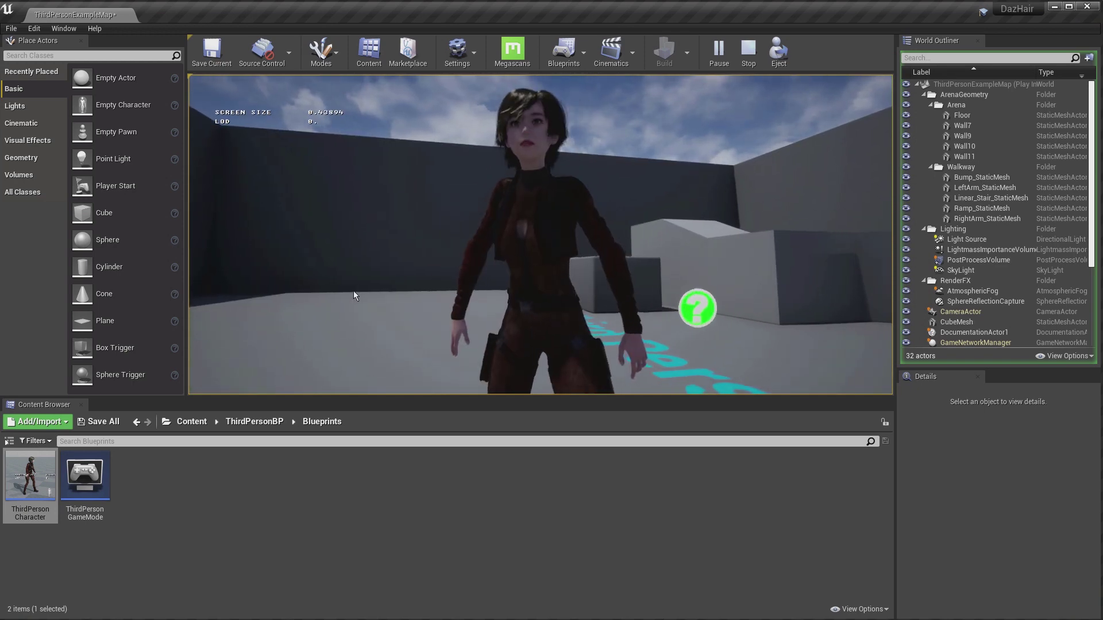
key(Escape)
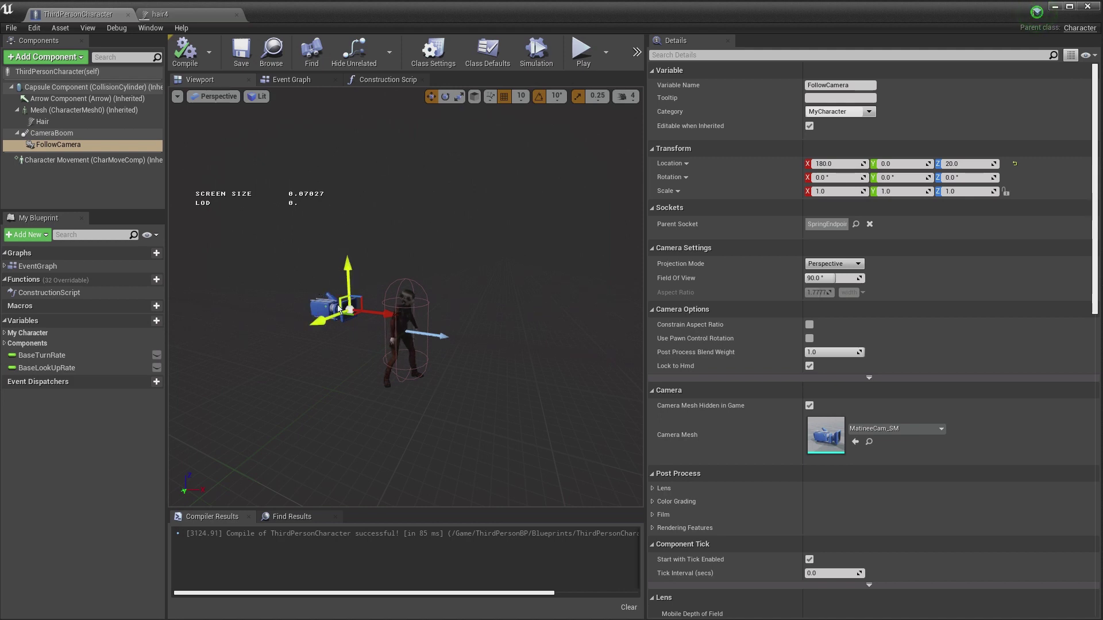
Rotate the FollowCamera about its Y axis to about 10°, and compile and save the character blueprint.
click(315, 311)
key(r)
key(e)
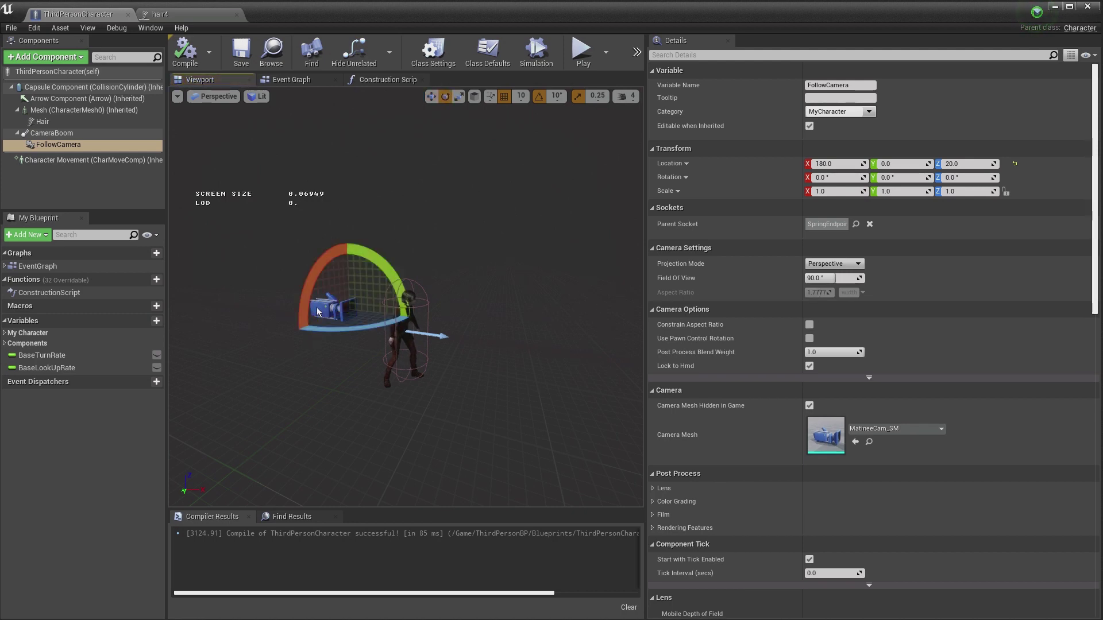
mouse_move(371, 259)
mouse_down()
mouse_move(368, 237)
mouse_move(379, 261)
mouse_up()
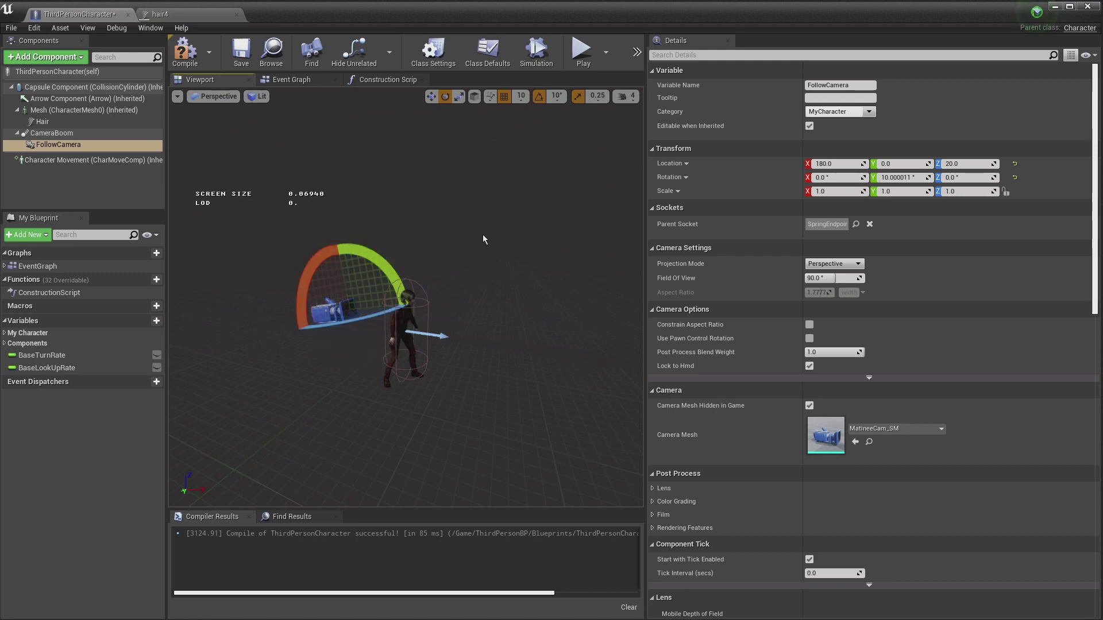
click(190, 57)
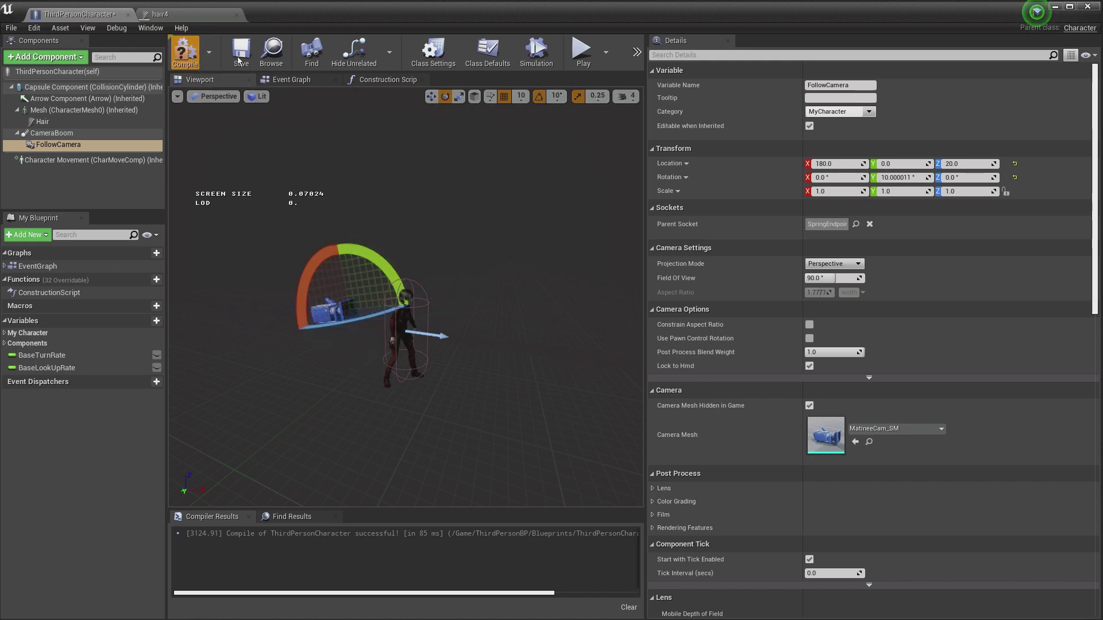
Play the level with the tilted camera, jumping repeatedly and turning the character from side to side to examine the hair physics, and end play.
click(192, 17)
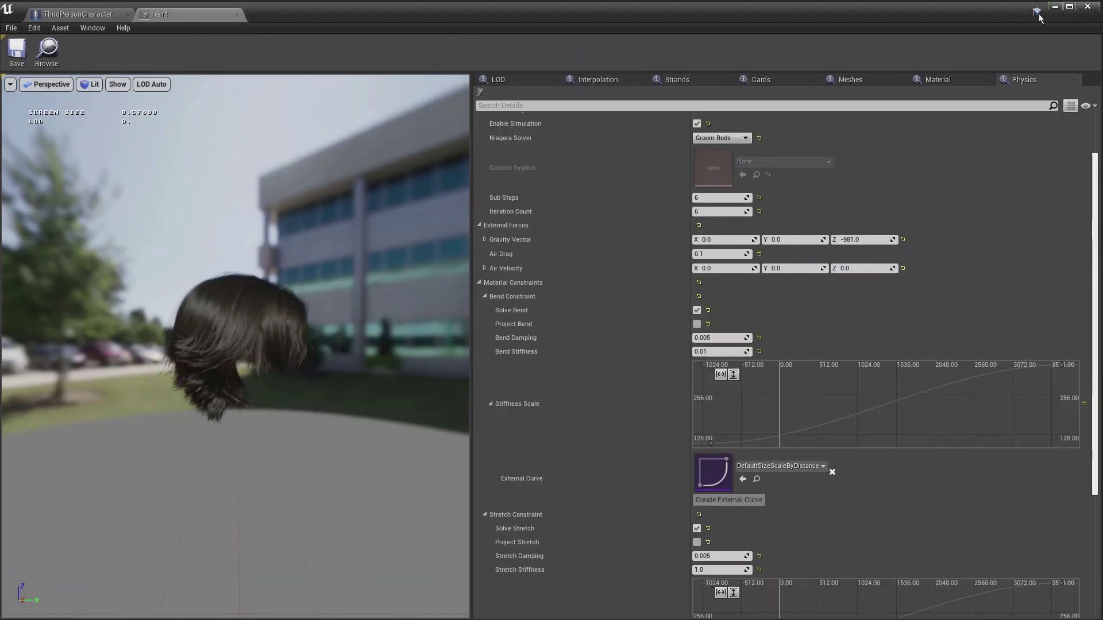
click(1056, 7)
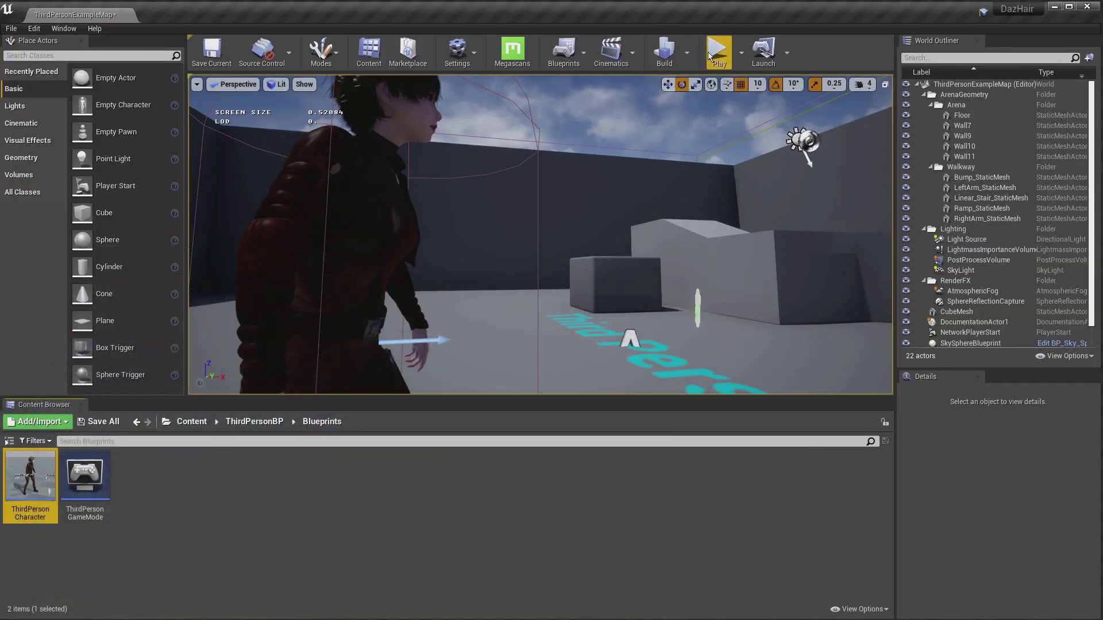
click(526, 269)
key(space)
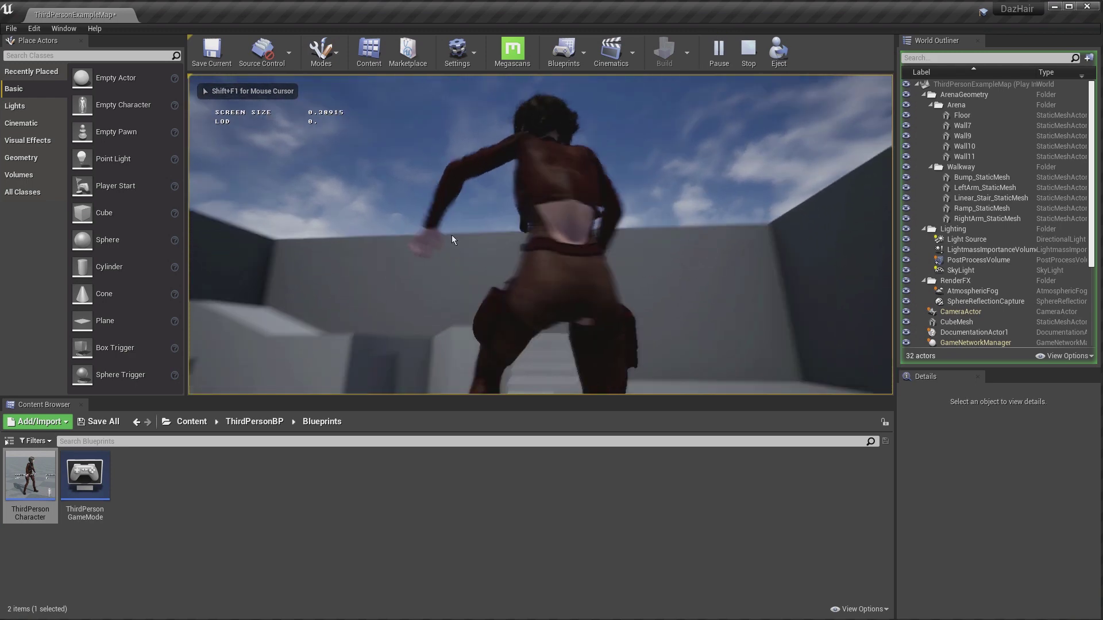
key(space)
key(space)
key(space)
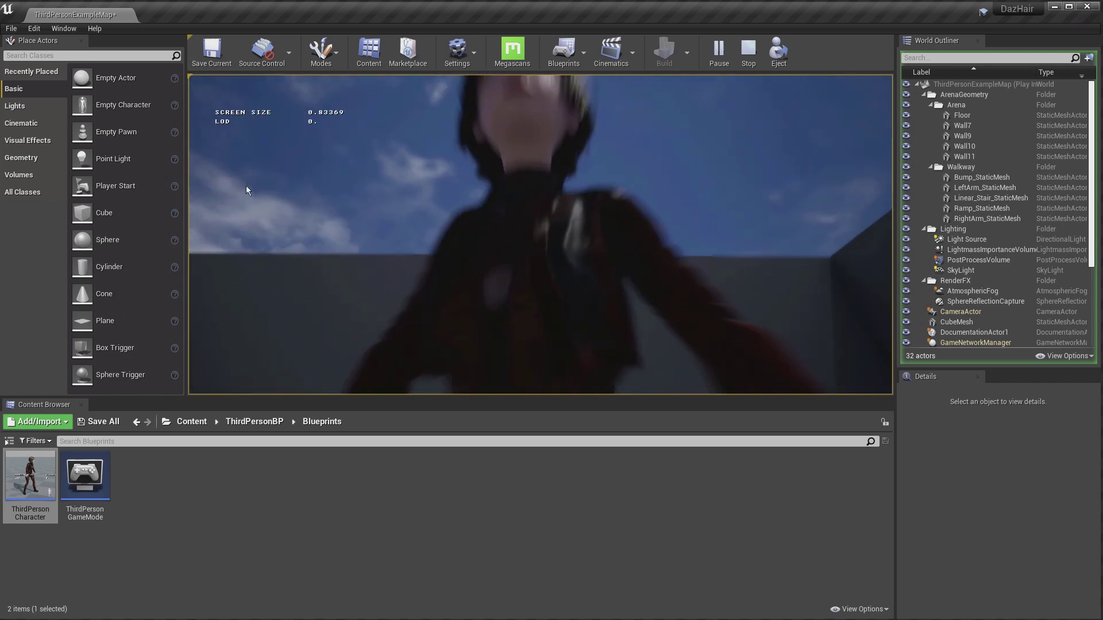
key(a)
key(d)
key(a)
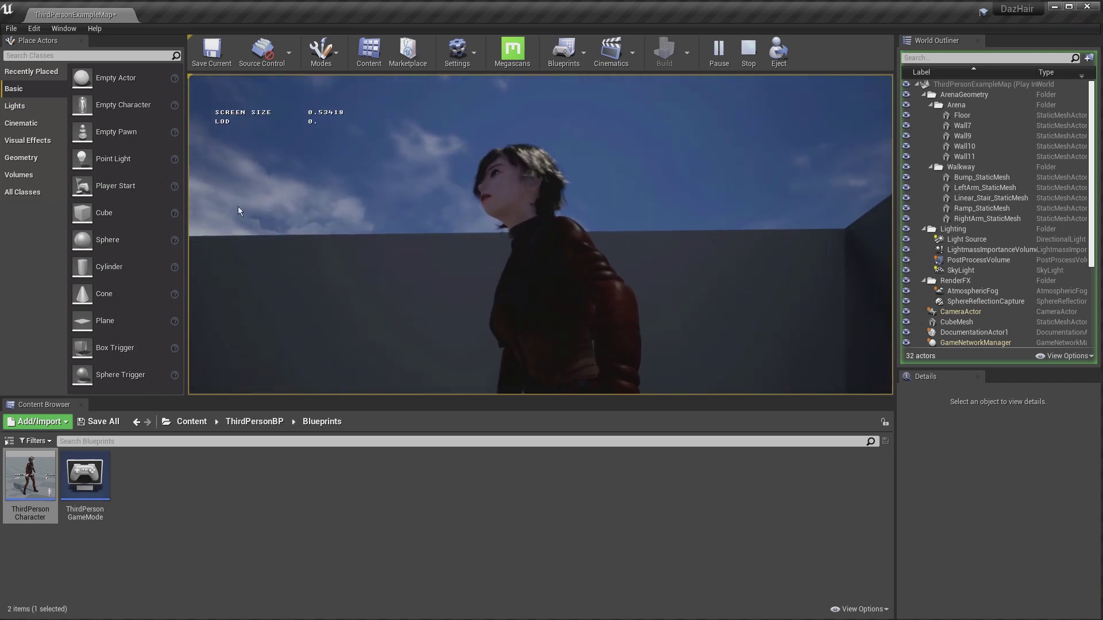
key(space)
key(a)
key(s)
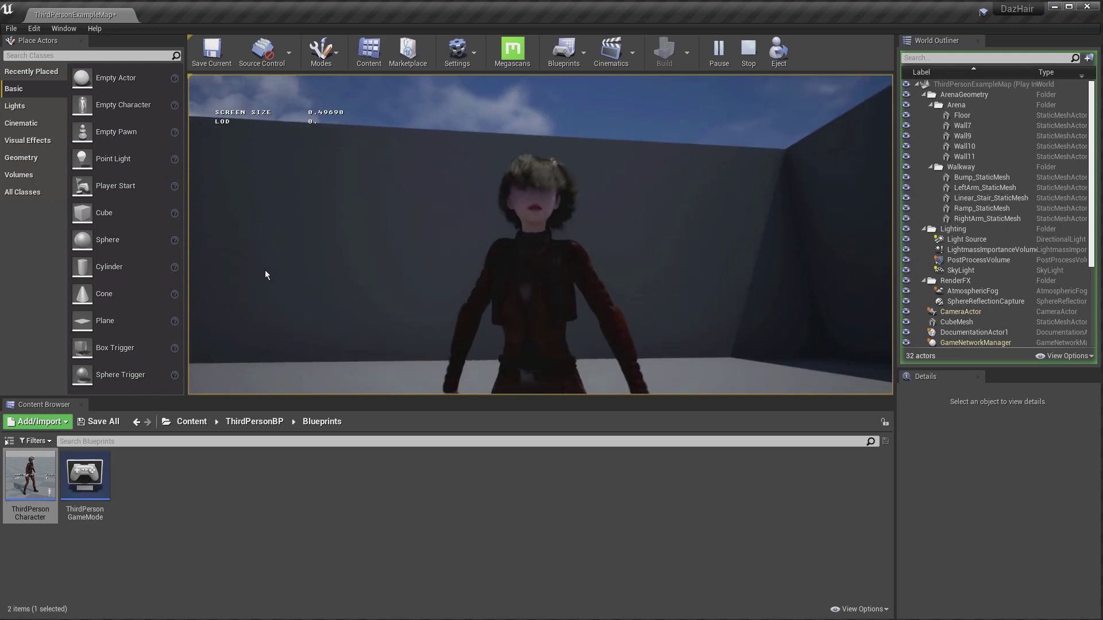
key(d)
key(a)
key(d)
key(a)
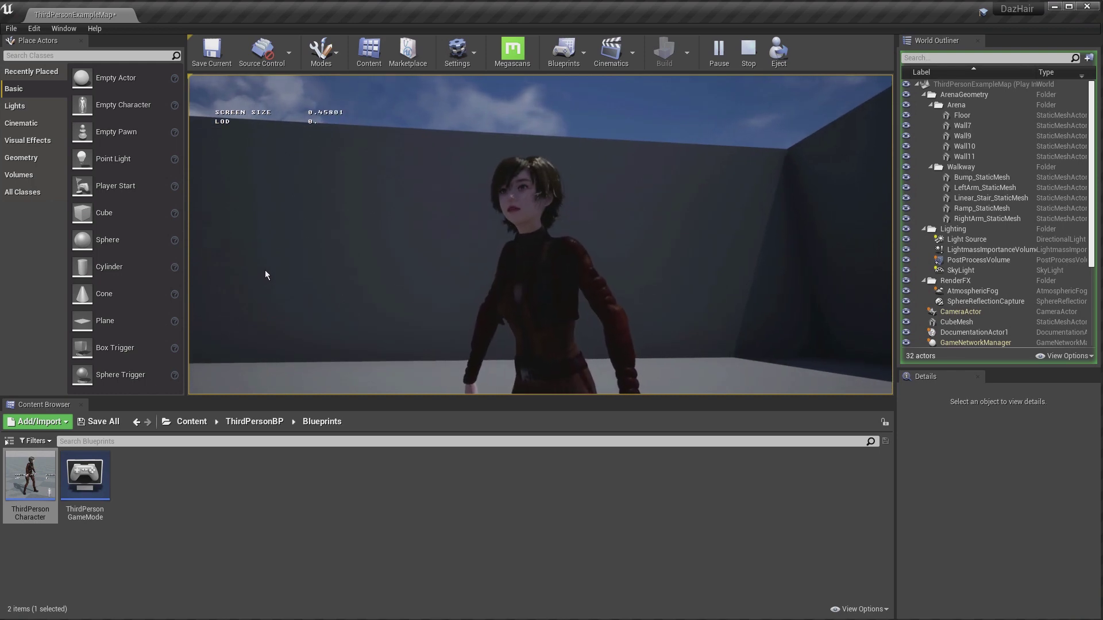
key(Escape)
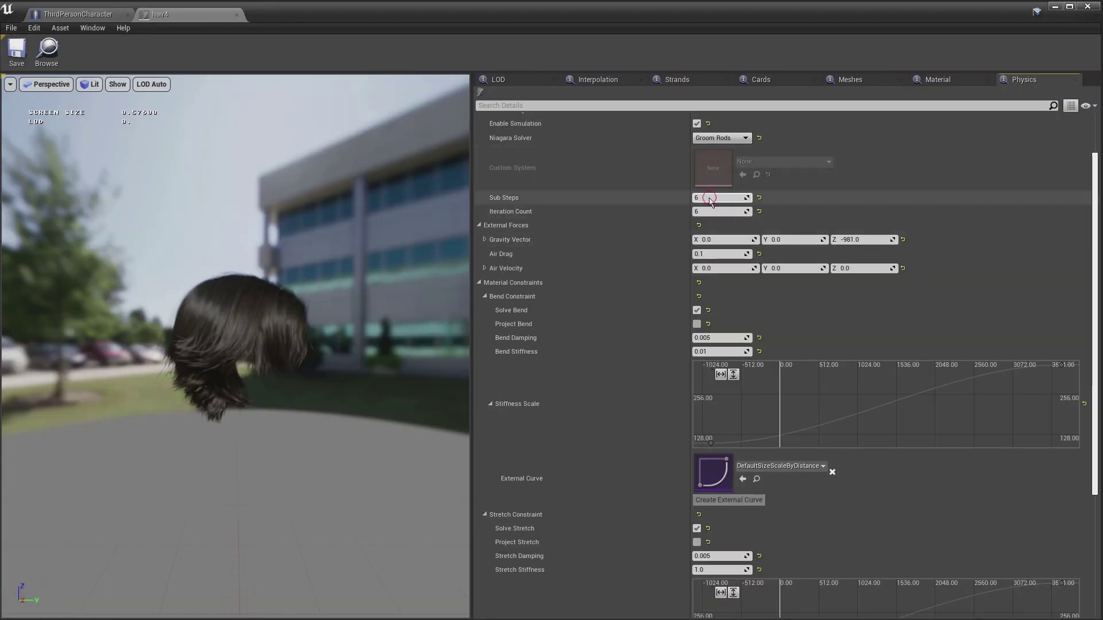
Set the hair4 groom's physics Sub Steps to 7 and Iteration Count to 7, and save the asset.
text(7)
key(Return)
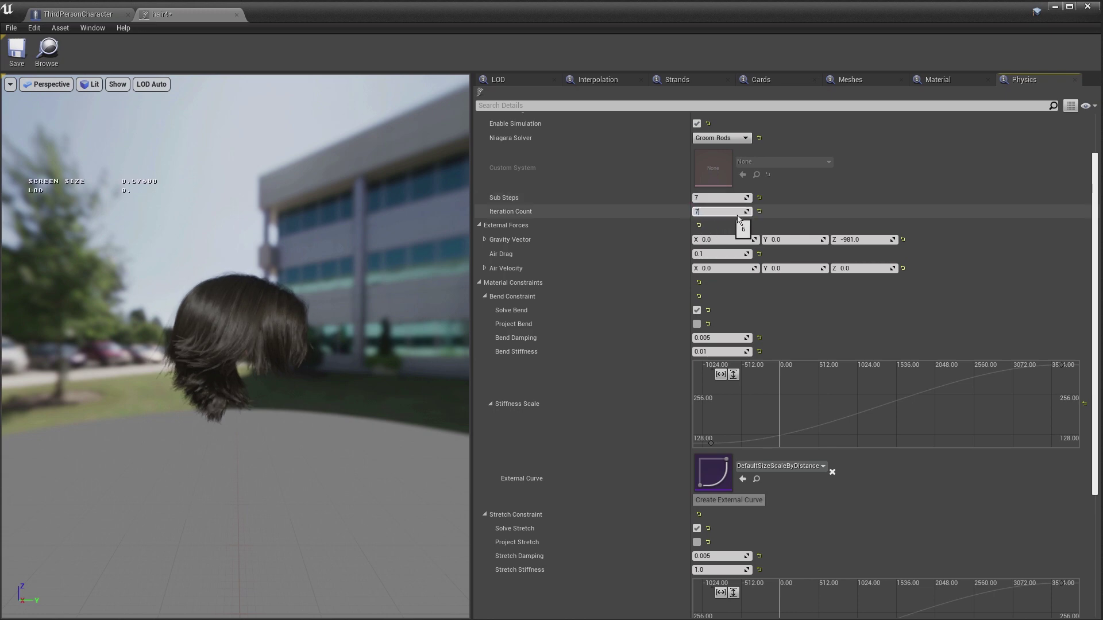
text(7)
key(Return)
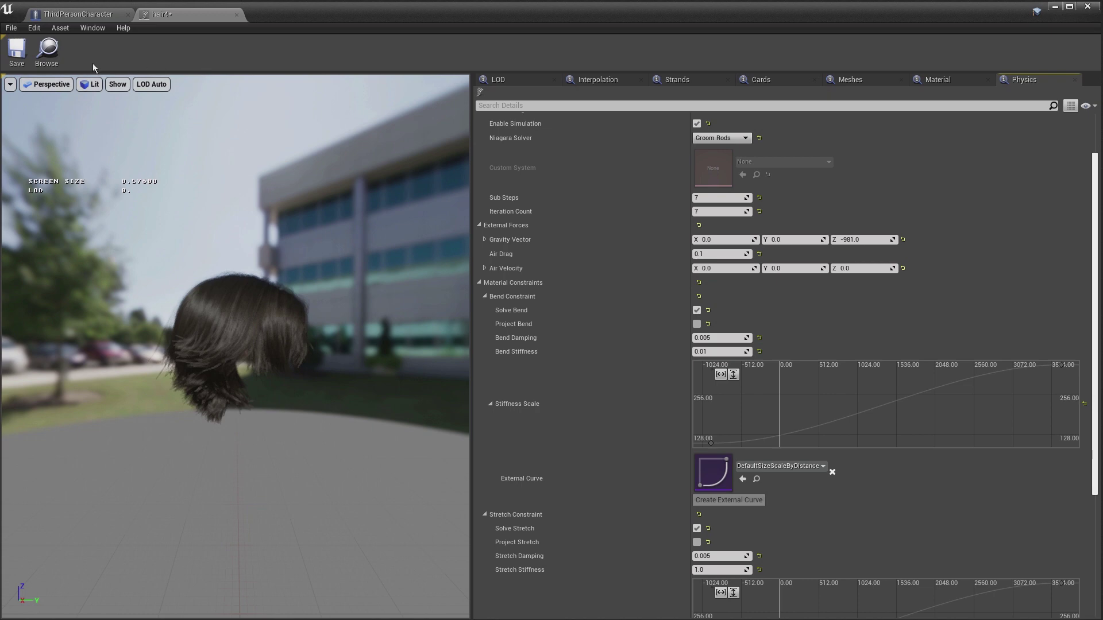
click(18, 53)
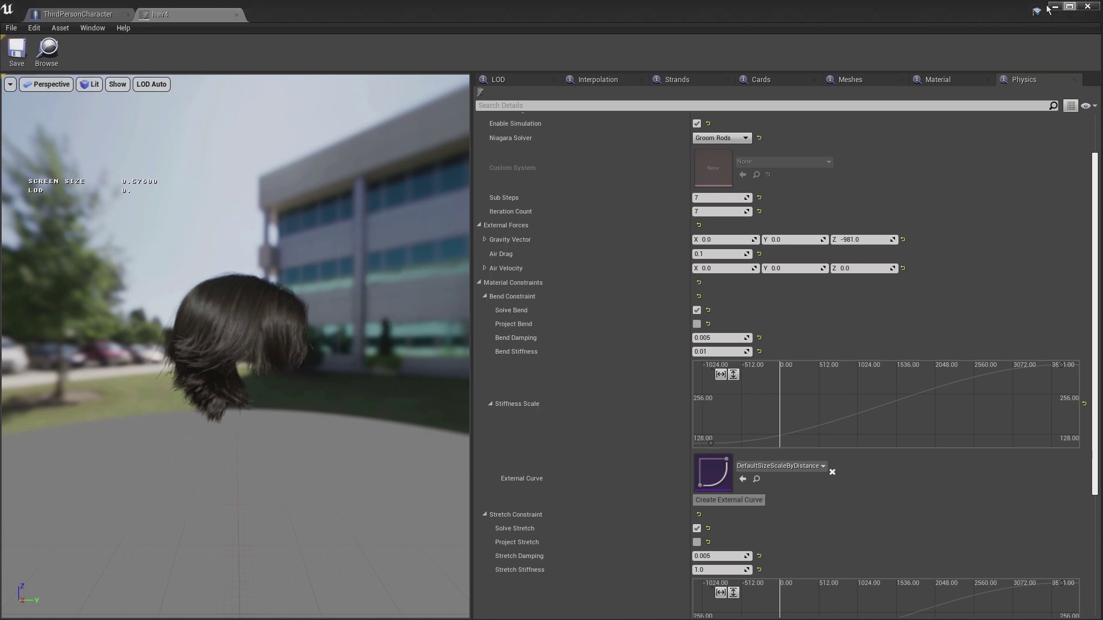
Play the level with the new solver settings, running, jumping and turning the character to examine the hair from the front, and end play.
click(1056, 7)
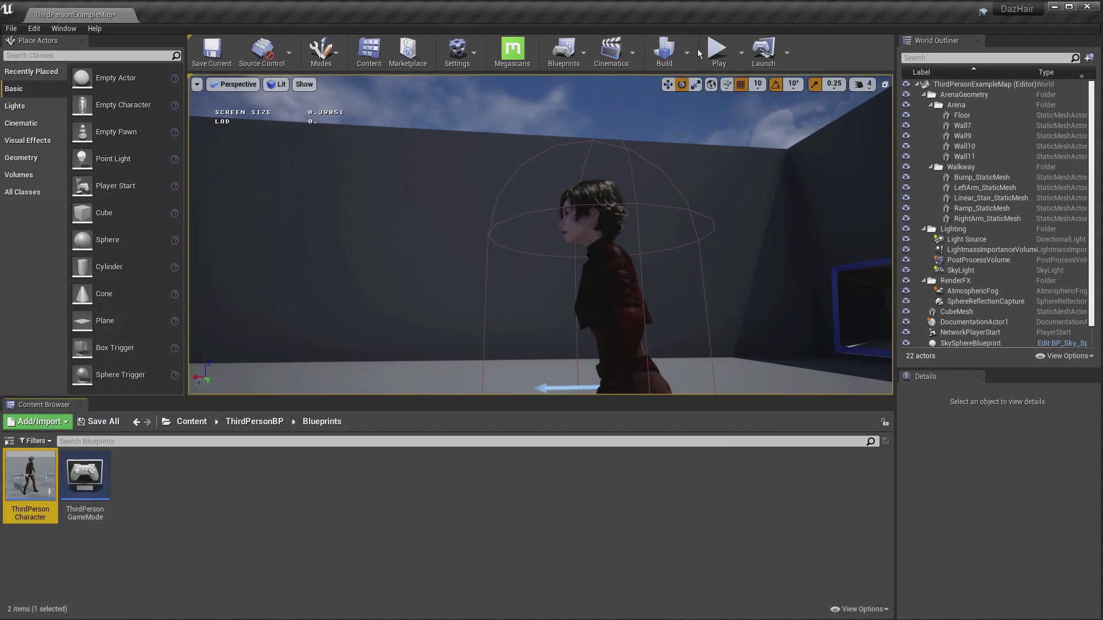
click(717, 51)
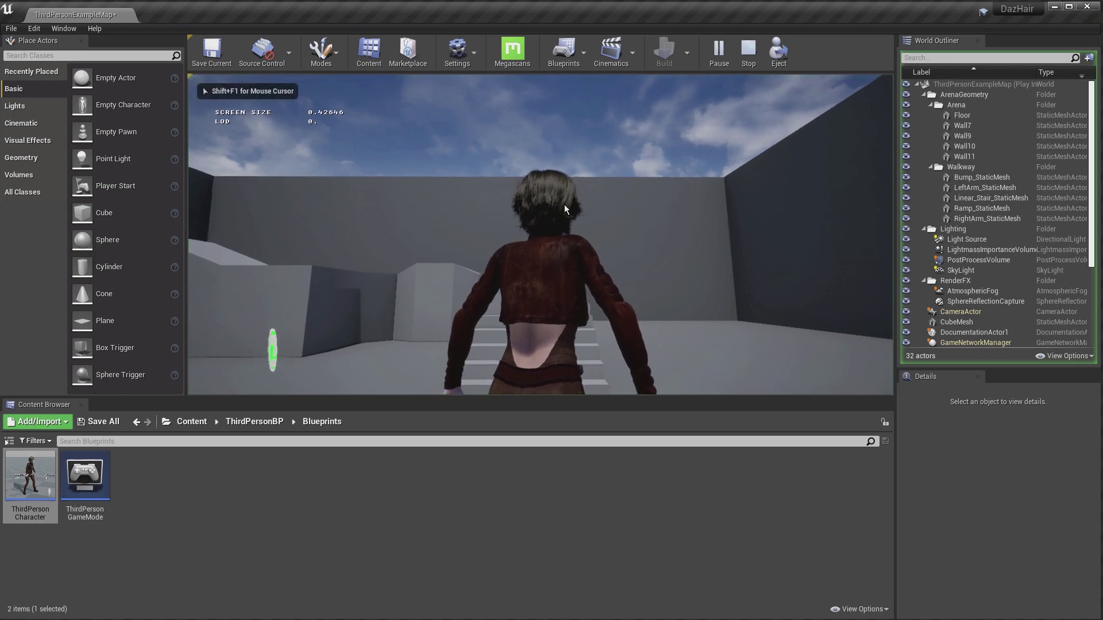
key(a)
key(d)
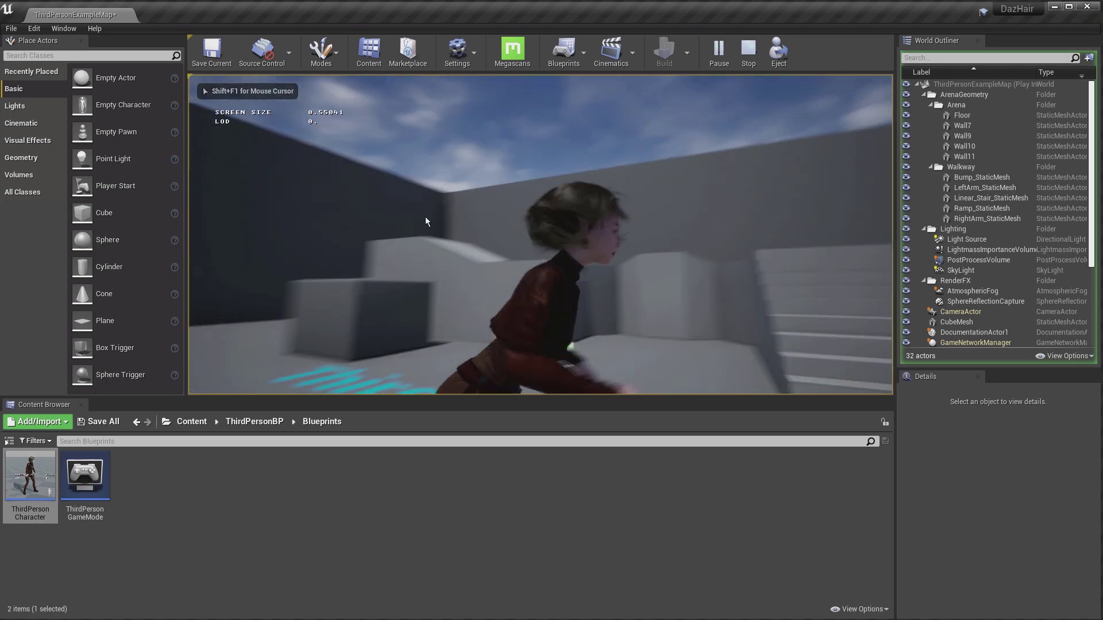
key(s)
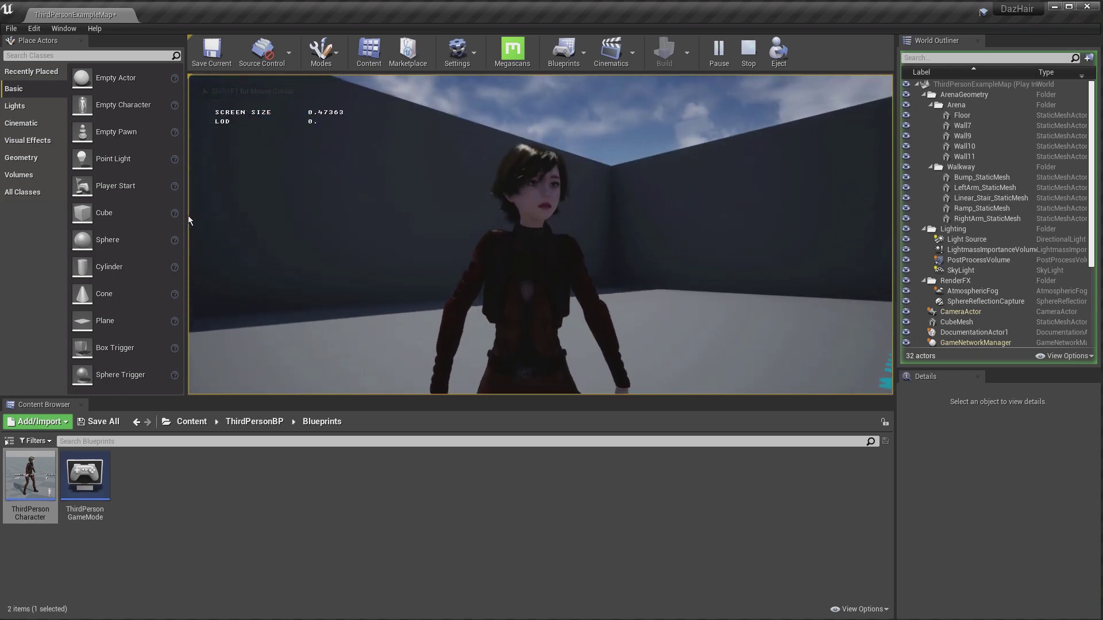
key(s)
key(space)
key(s)
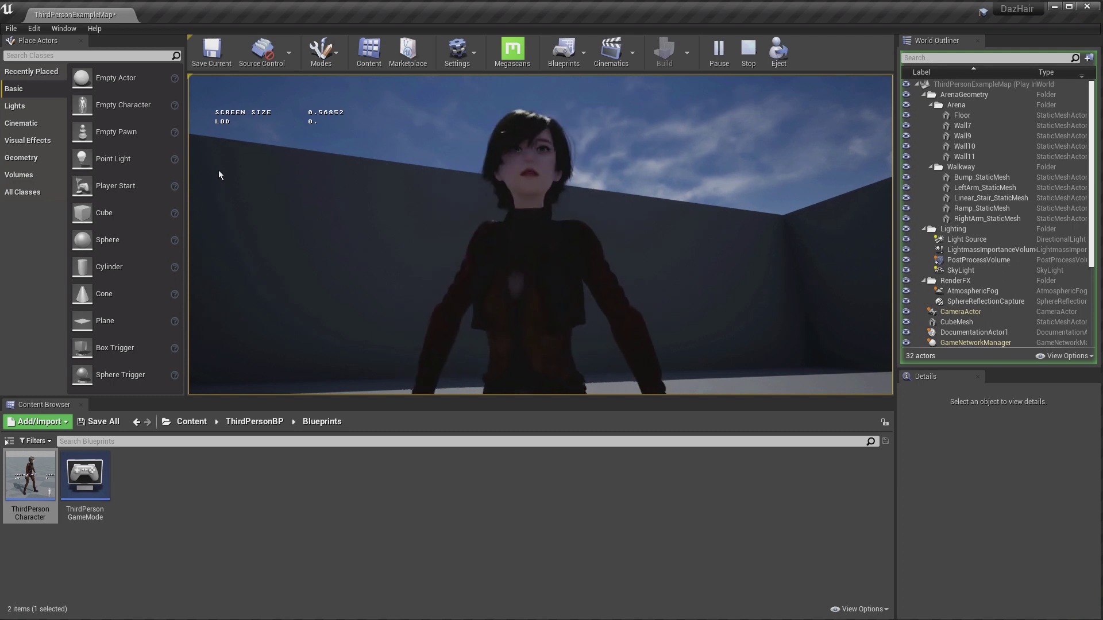
key(d)
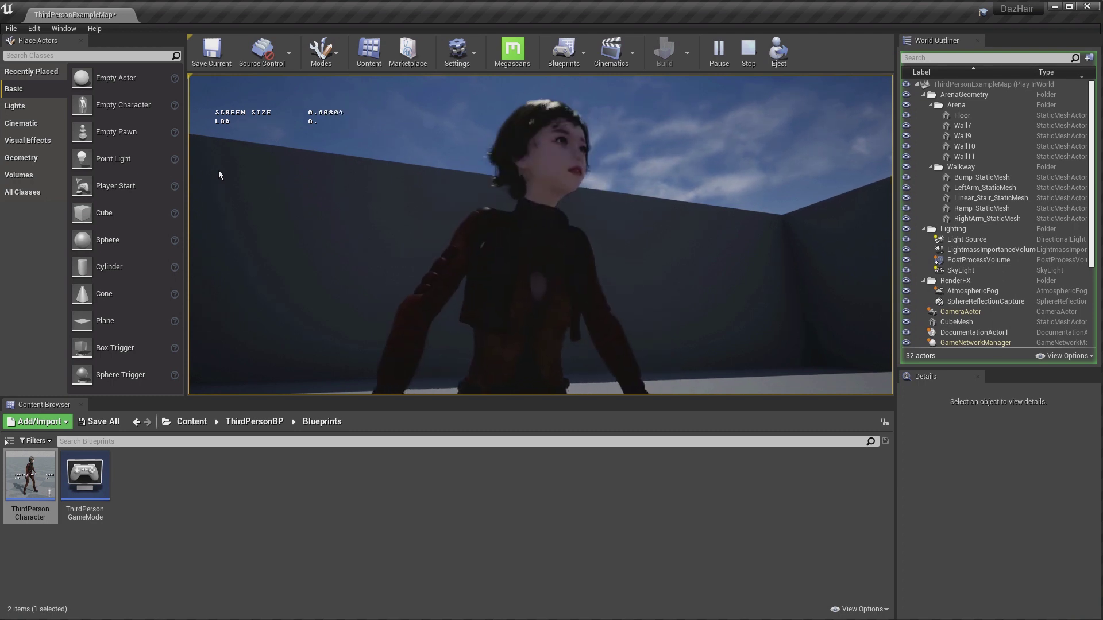
key(a)
key(a)
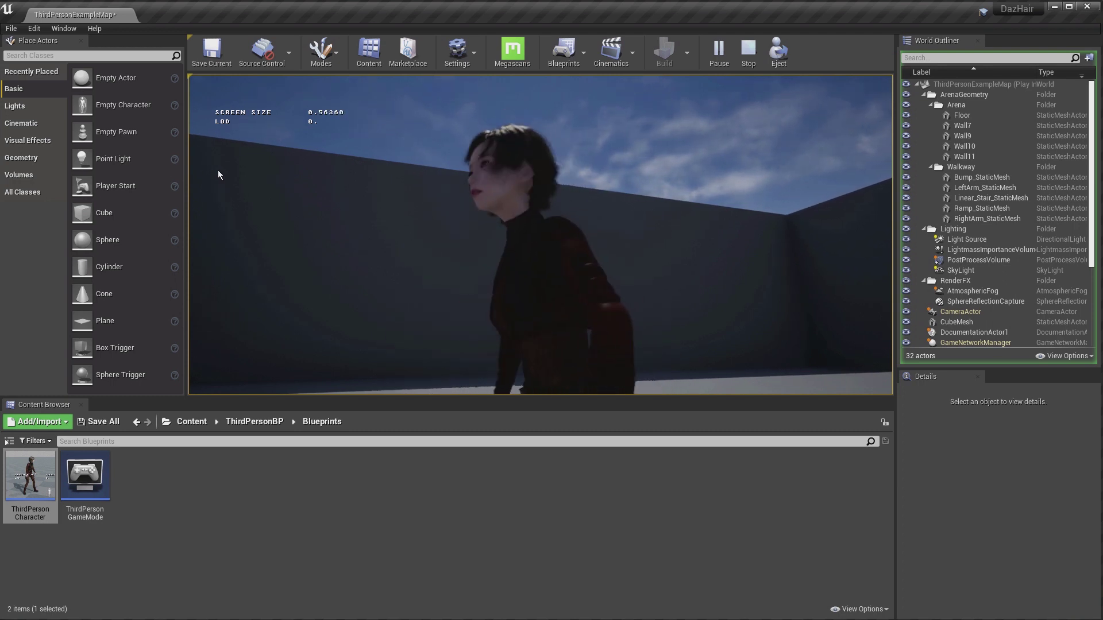
key(s)
key(space)
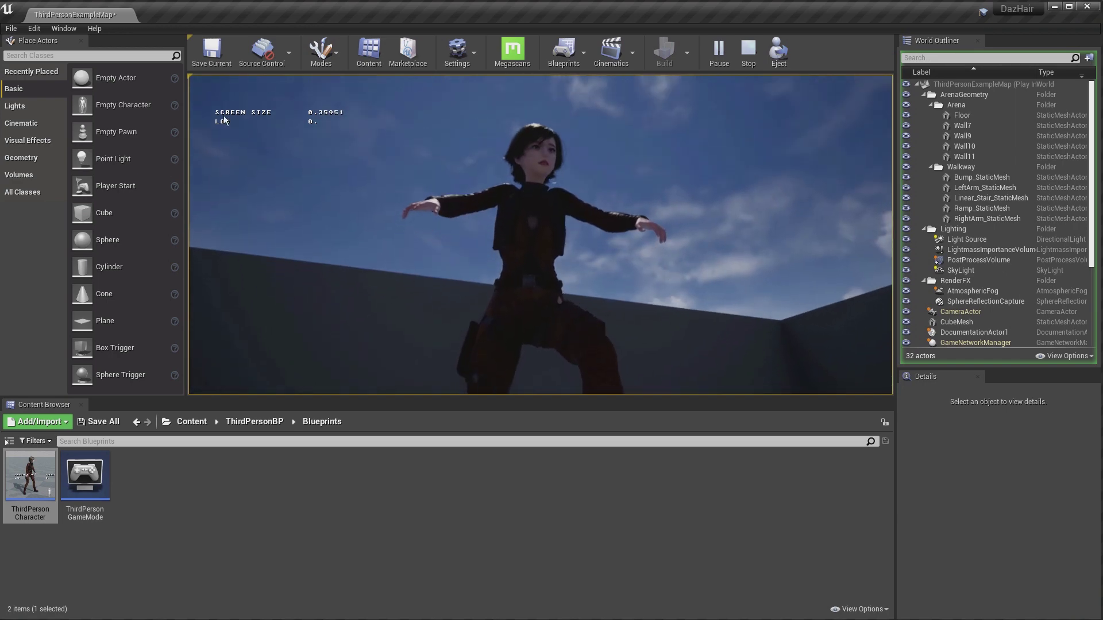
key(a)
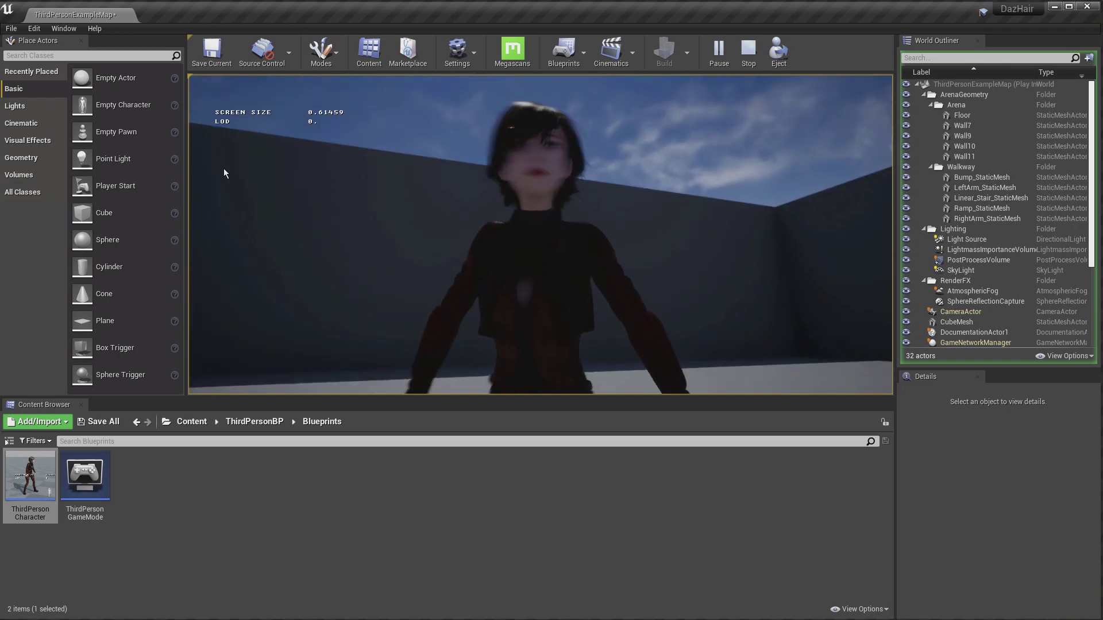
key(s)
key(d)
key(s)
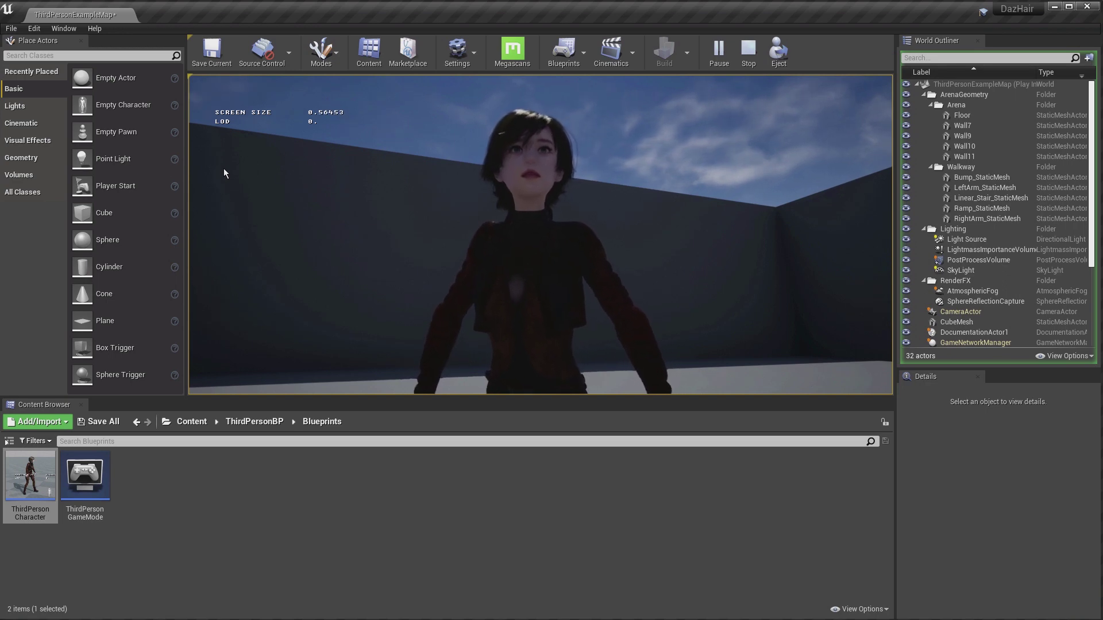
key(Escape)
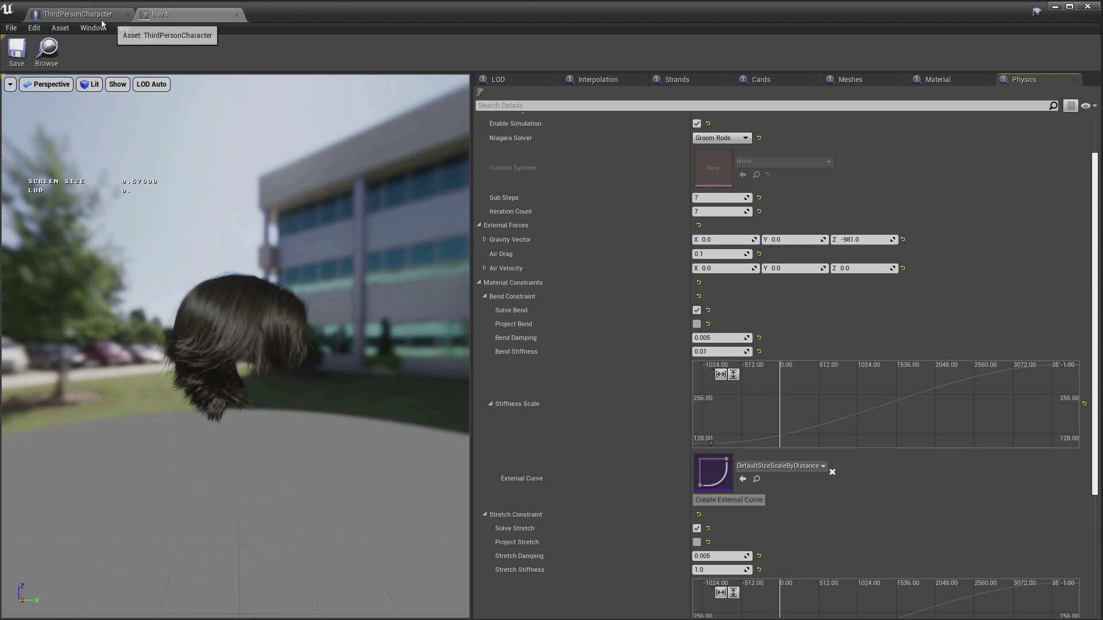
In the ThirdPersonCharacter blueprint, select the Hair component and set its Z location to 1.2, checking the fit from the front.
click(95, 18)
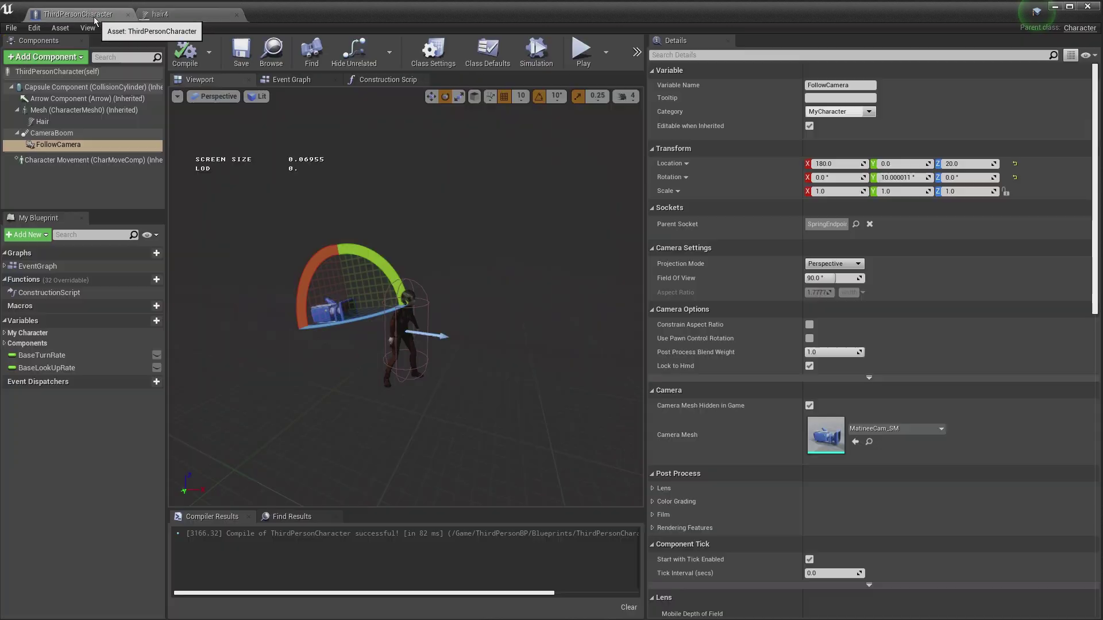
click(412, 301)
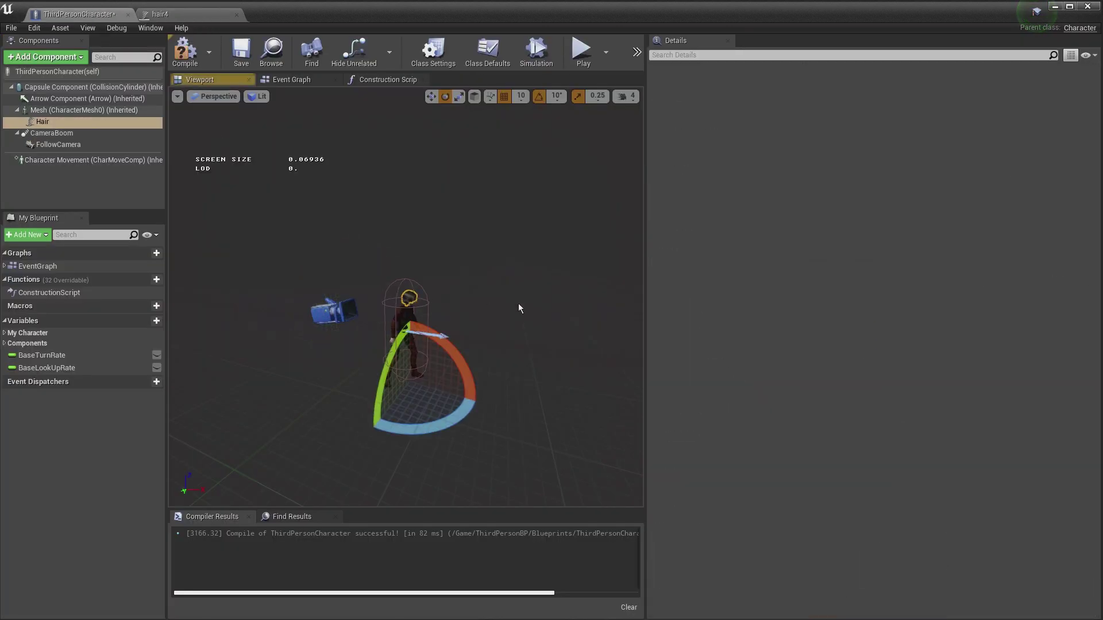
key(f)
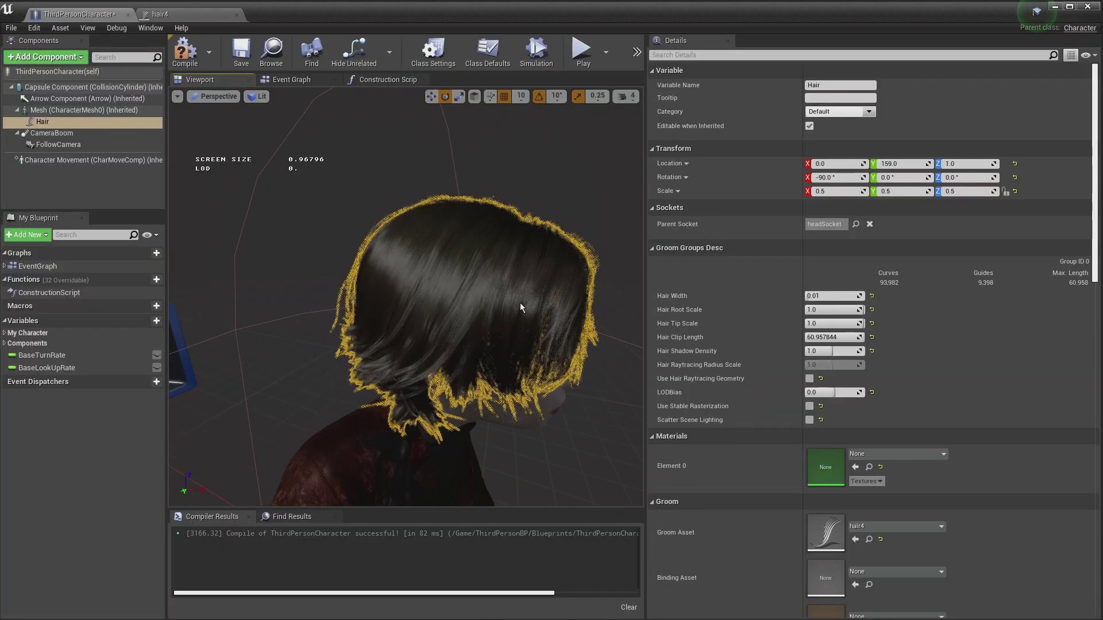
alt+drag(487, 285, 298, 259)
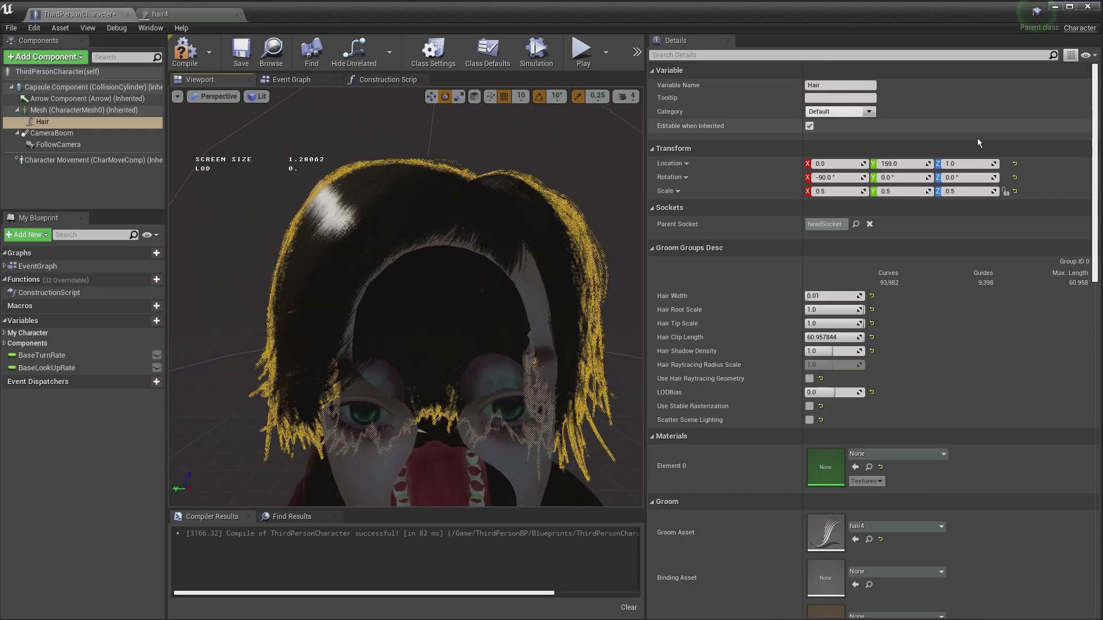
click(971, 164)
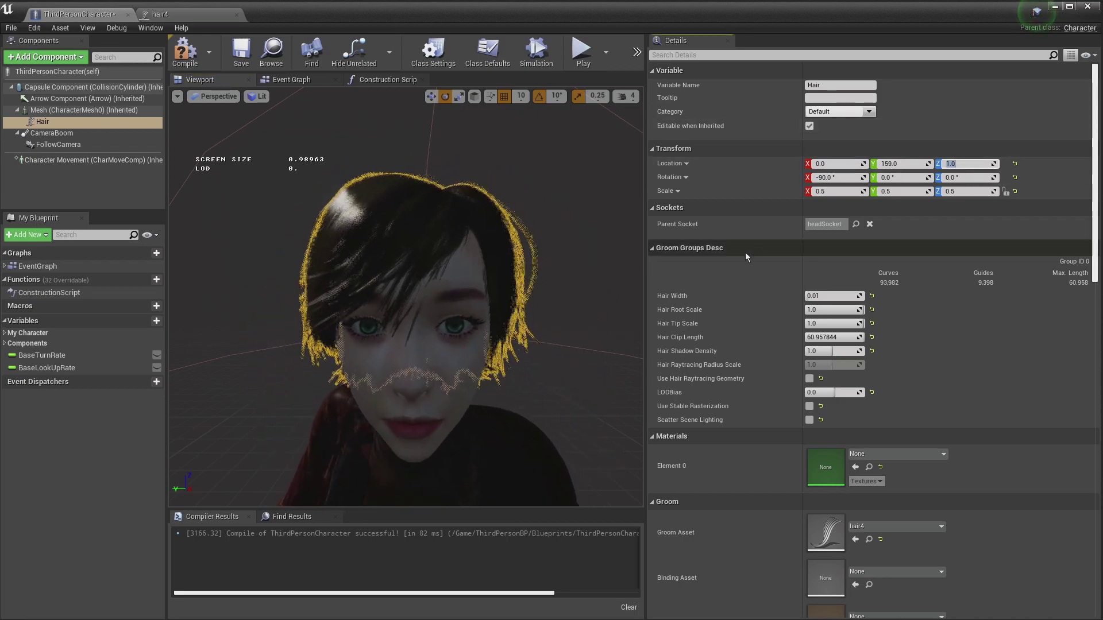
scroll(604, 275, down, 6)
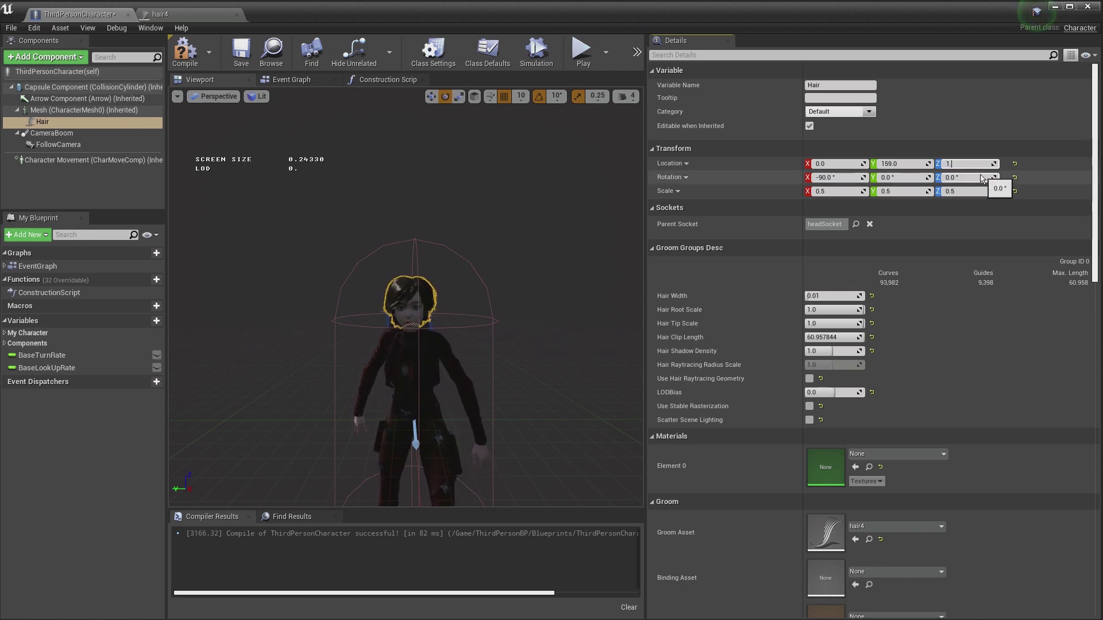
key(Return)
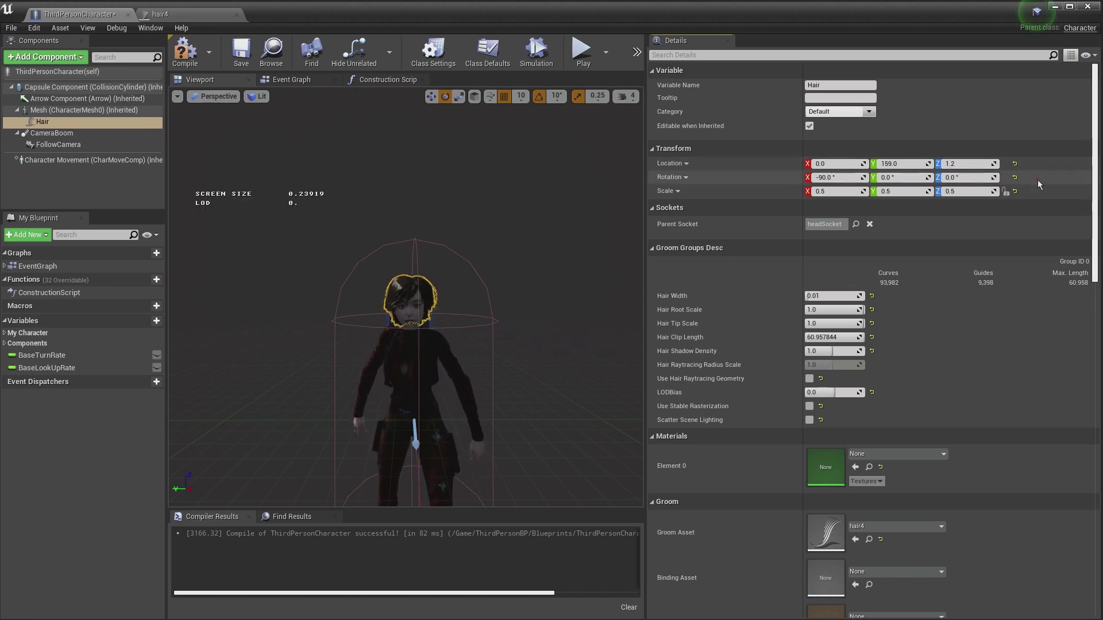
scroll(451, 288, up, 6)
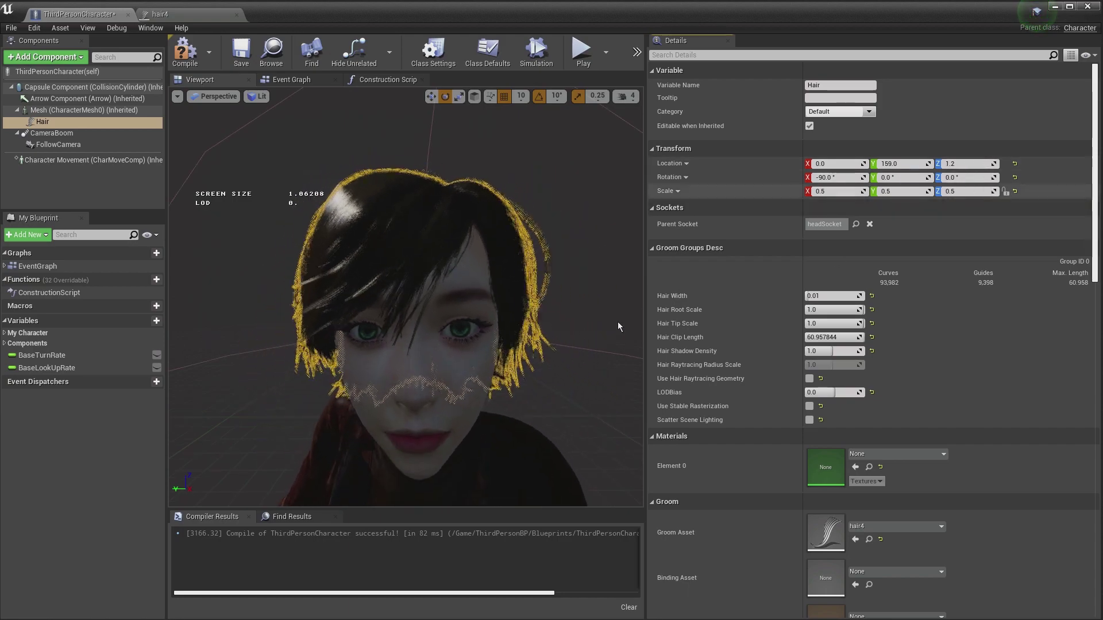
drag(574, 330, 571, 332)
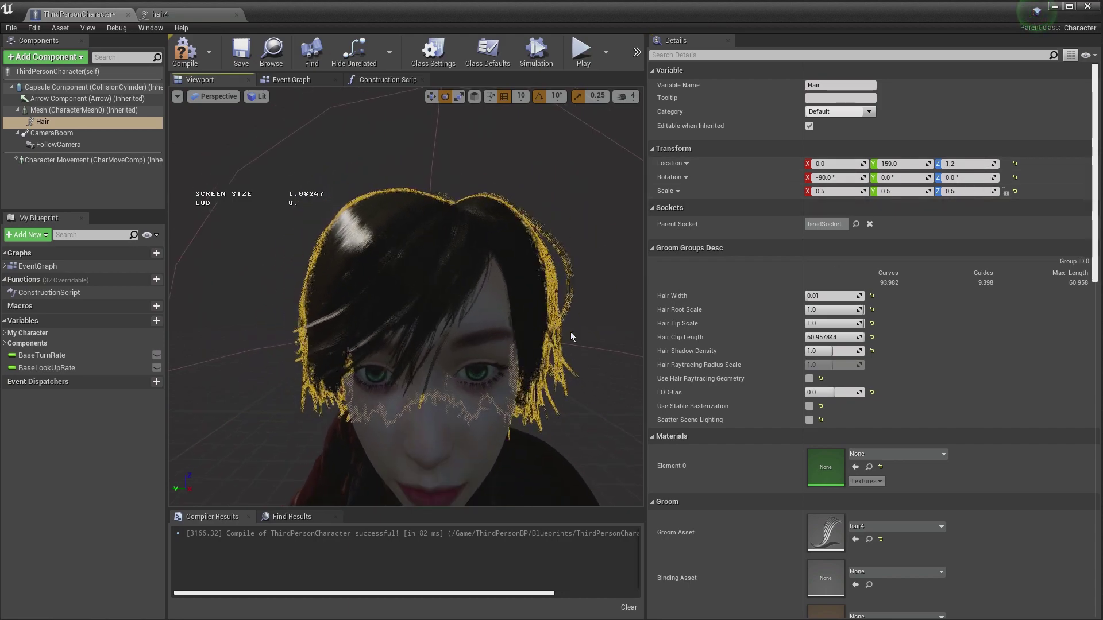
Set the Hair component's Z location to 1.5 and check how it sits on the forehead.
click(964, 165)
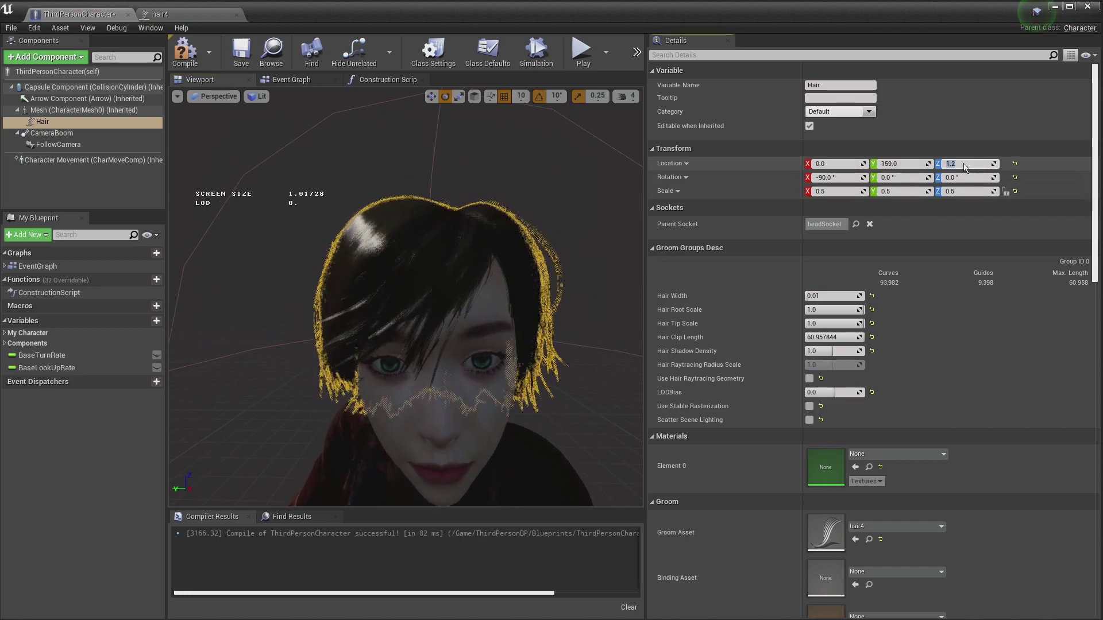
text(1.)
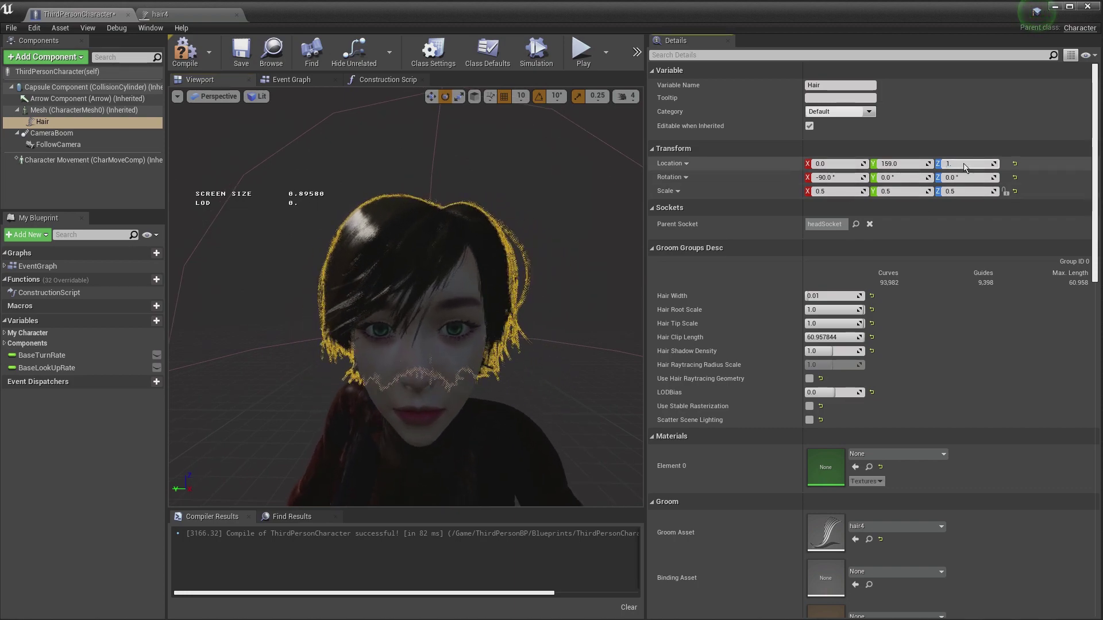
text(5)
key(Return)
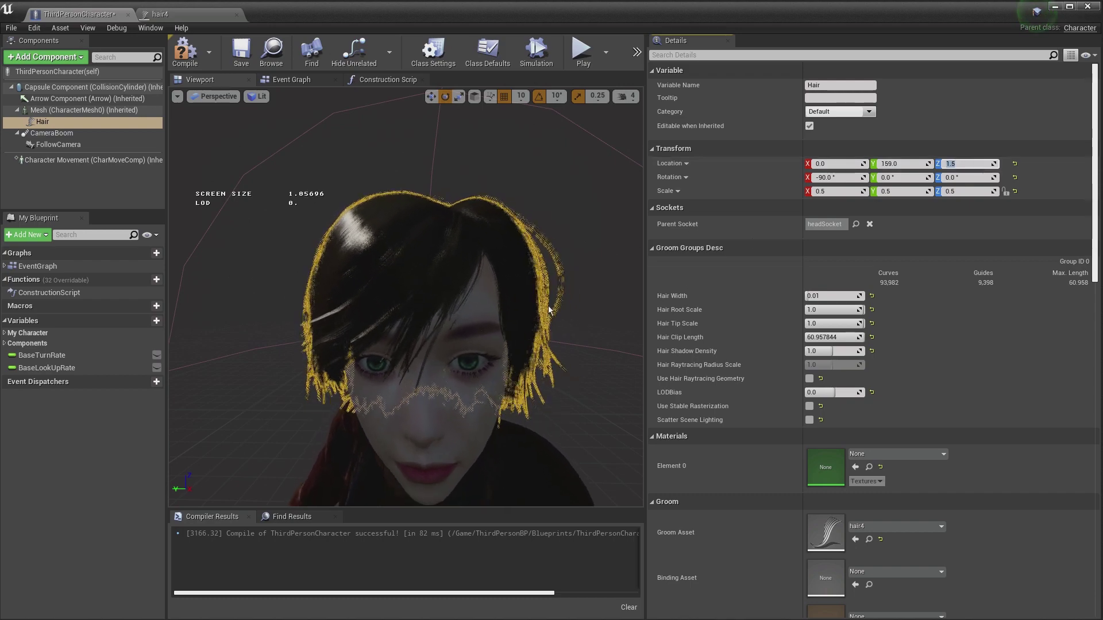
key(Return)
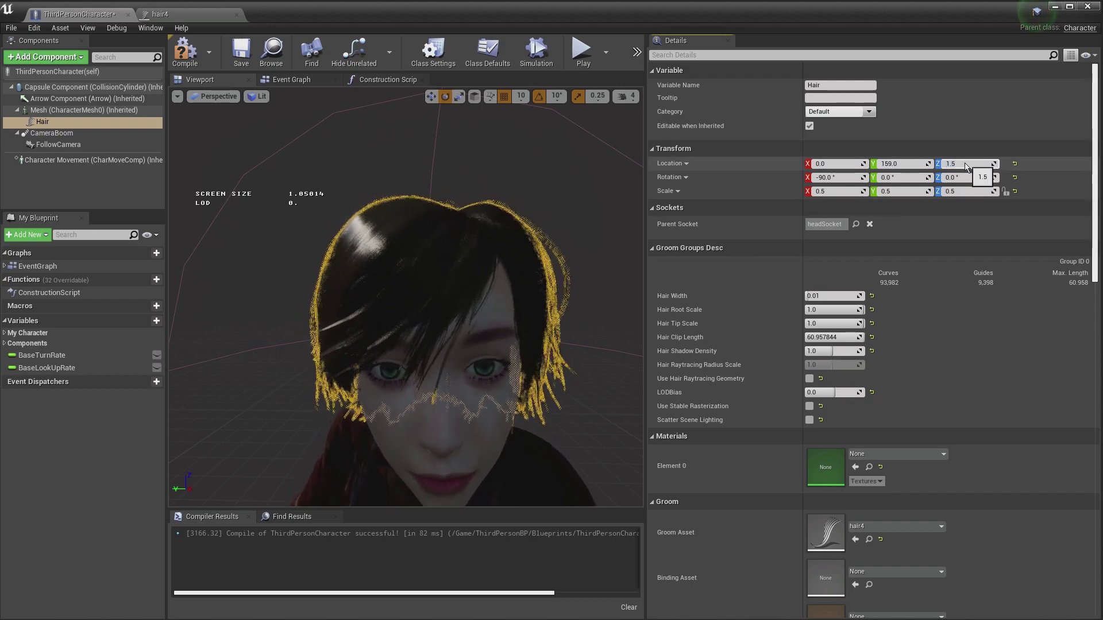
Set the Hair component's Z location to 1.6, and compile and save the character blueprint.
key(BackSpace)
text(6)
key(Return)
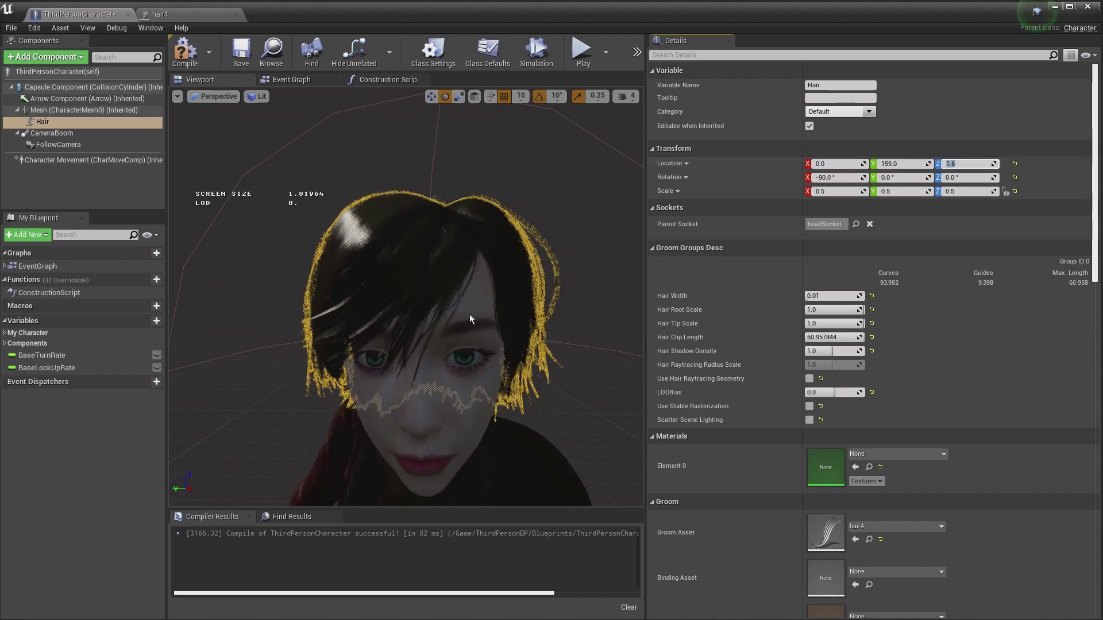
mouse_move(472, 300)
mouse_down()
mouse_move(323, 263)
mouse_move(274, 264)
mouse_move(362, 221)
mouse_move(518, 197)
mouse_move(592, 211)
mouse_move(407, 284)
mouse_move(475, 300)
mouse_up()
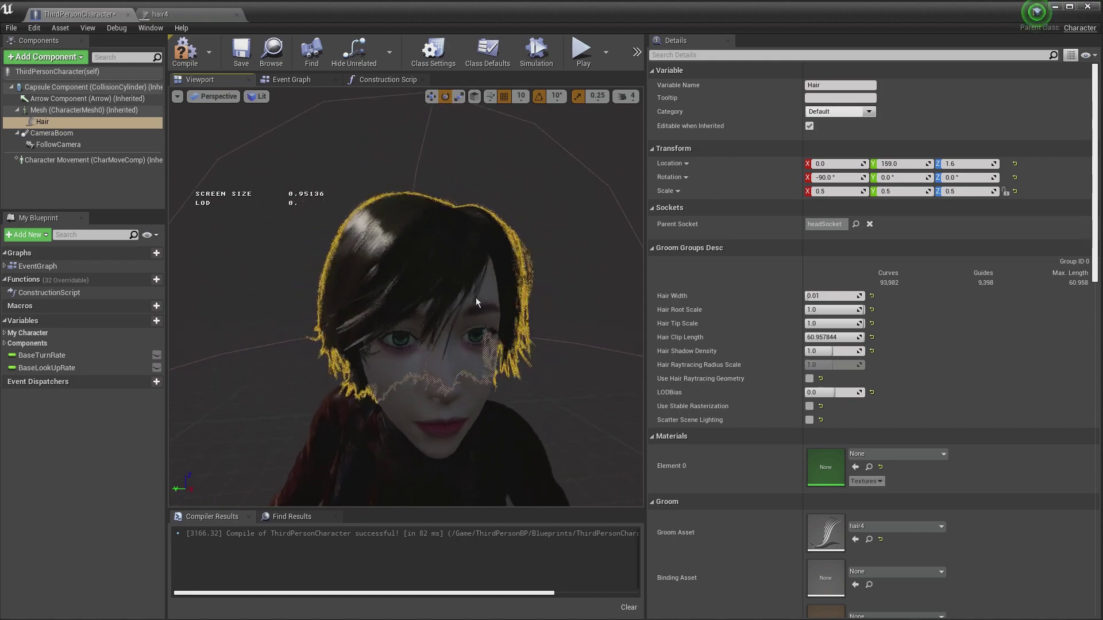
click(183, 55)
click(241, 53)
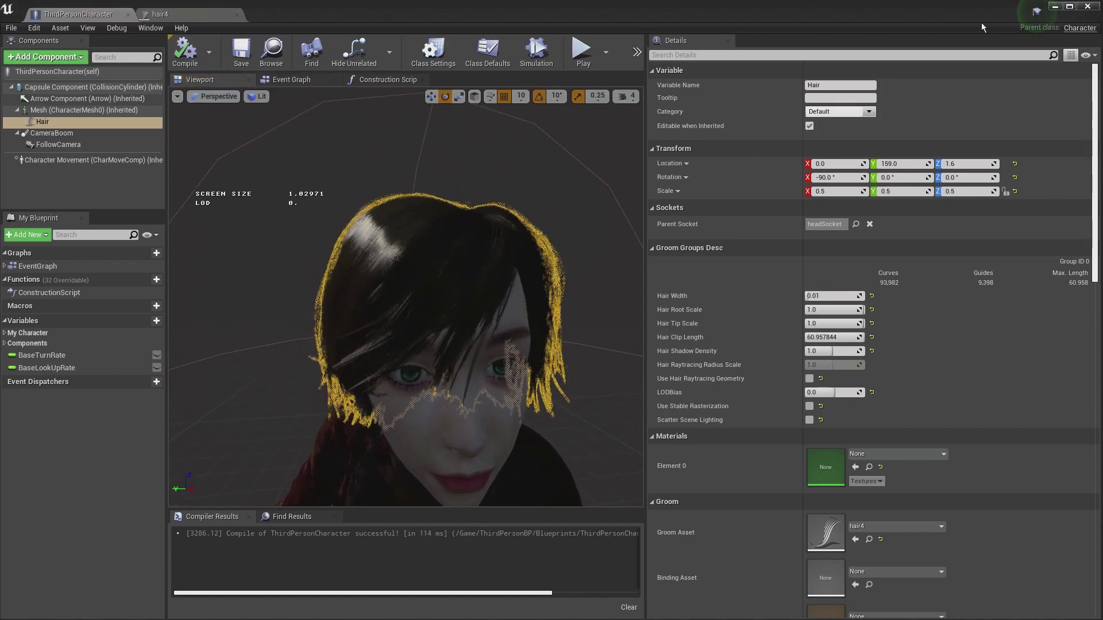
Play the level with the repositioned hair, running and jumping to inspect its fit and movement from the front and side.
click(1056, 6)
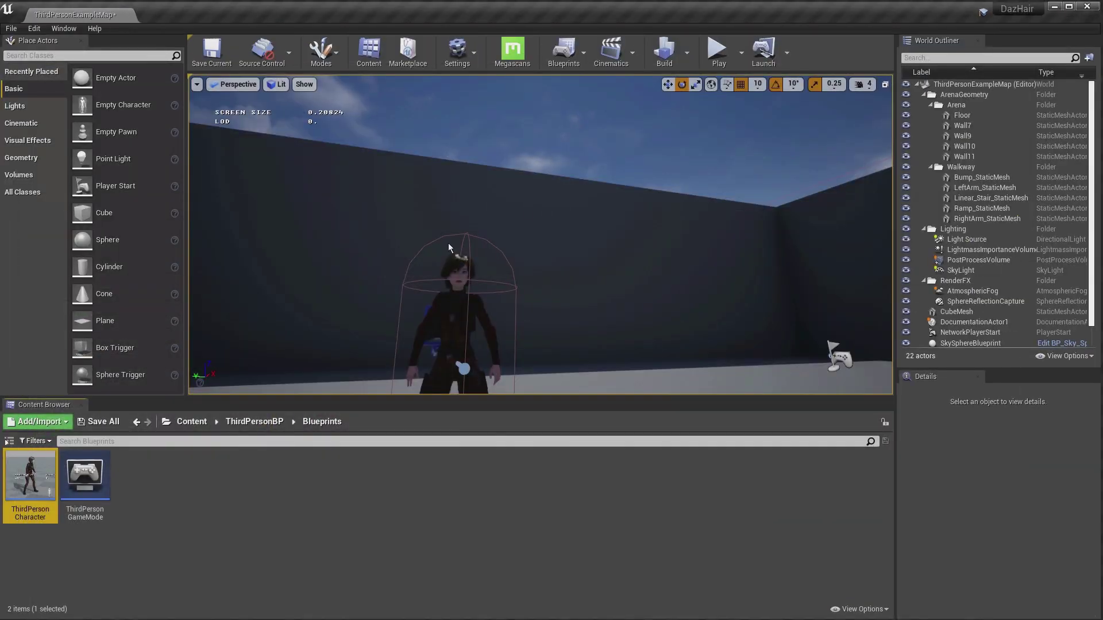
click(718, 55)
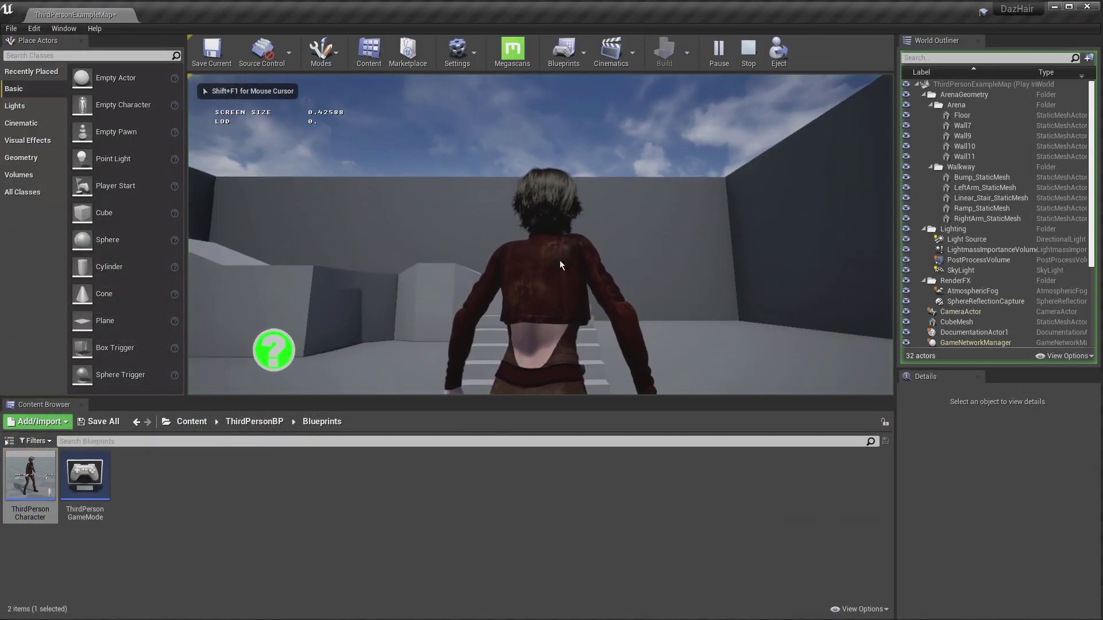
key(w)
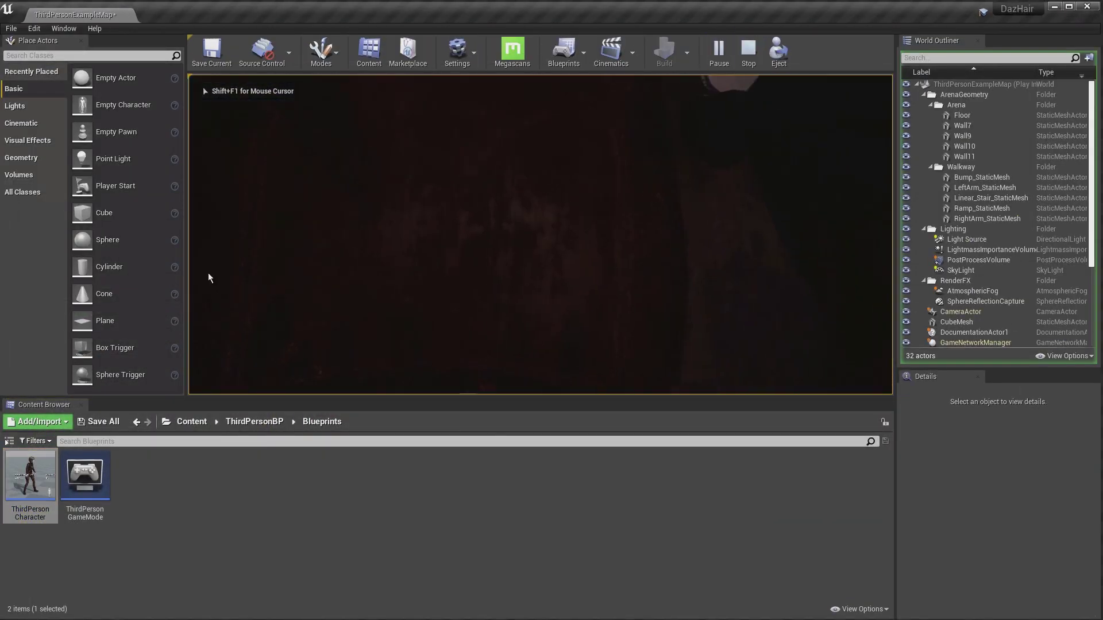
key(s)
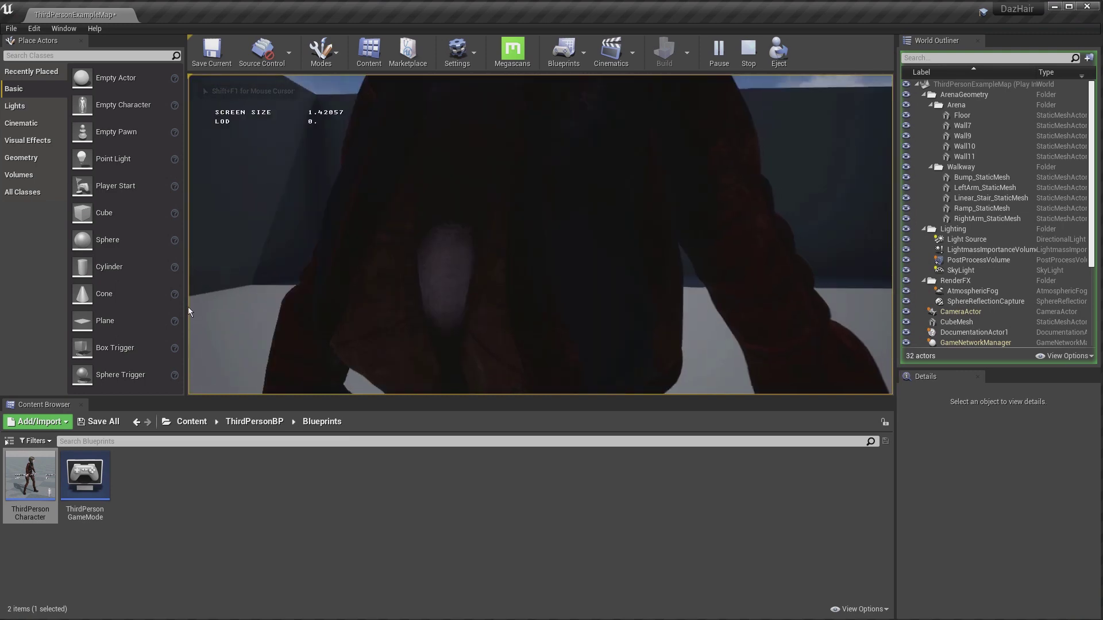
key(space)
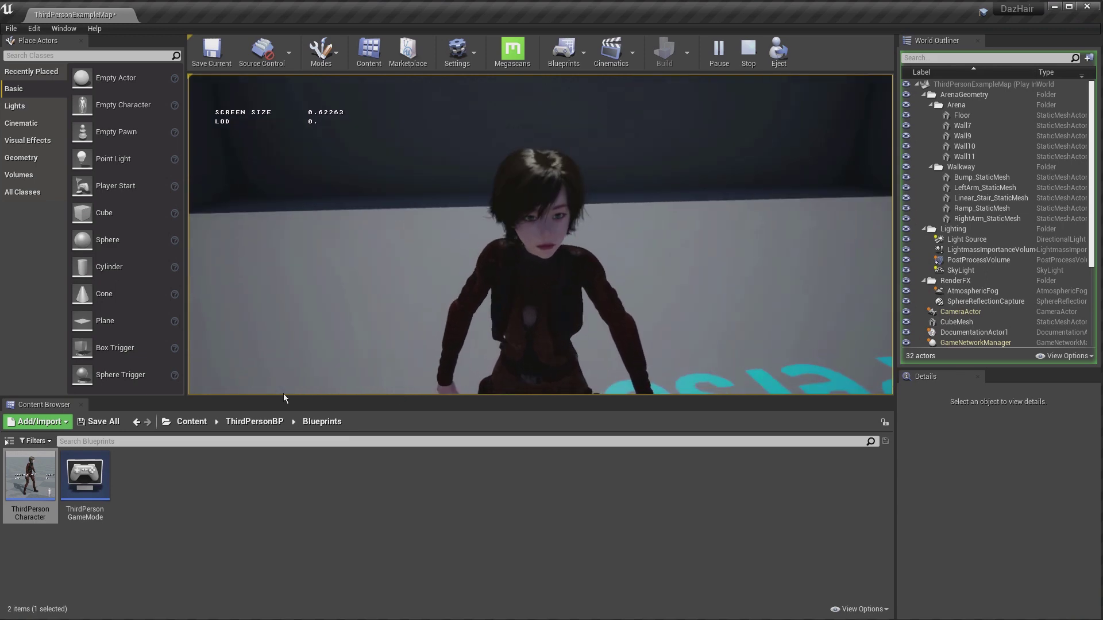
key(w)
key(s)
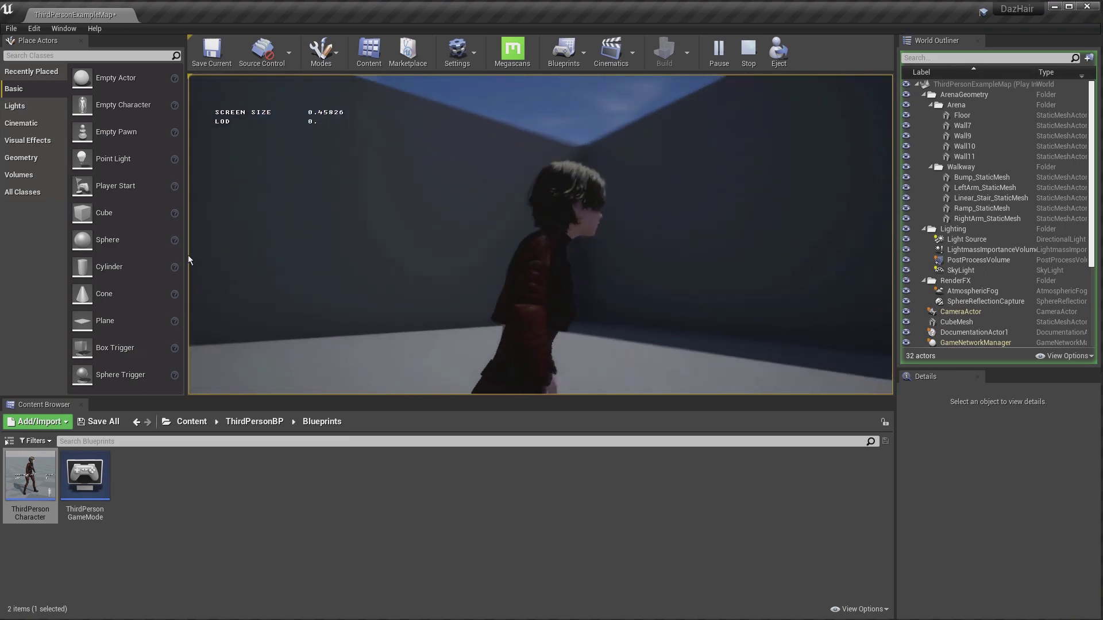